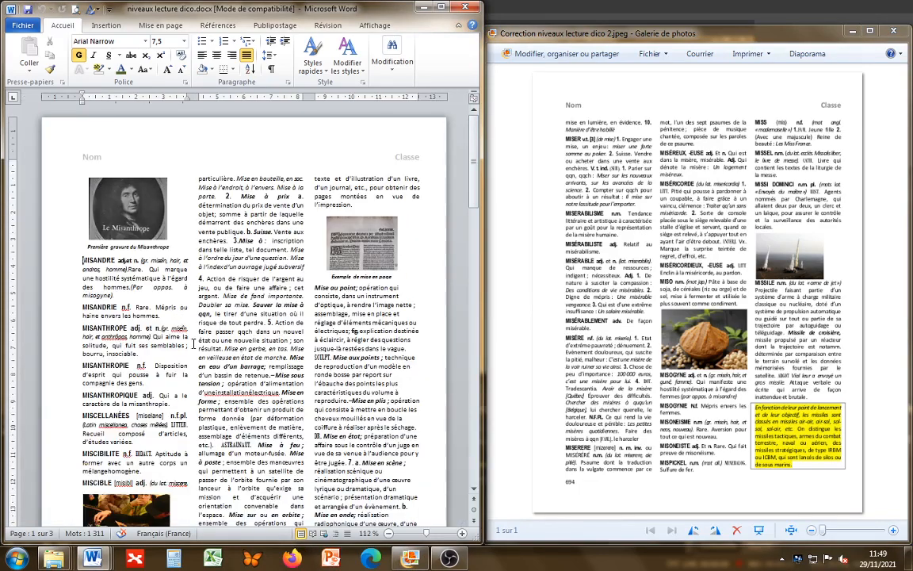
Look through the document's pages beside the correction image, enlarging the image window to the full screen height.
scroll(227, 319, "down", 5)
scroll(227, 320, "up", 5)
double_click(99, 260)
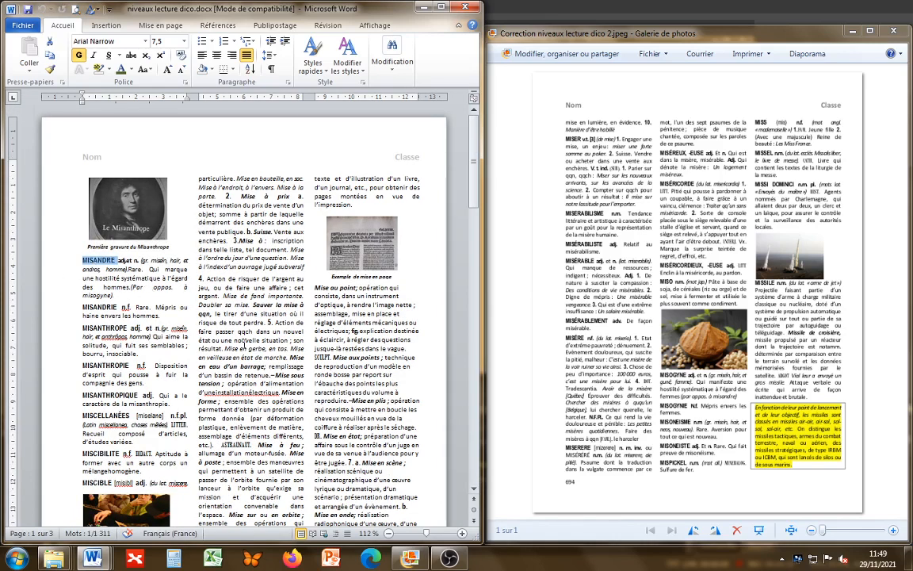
scroll(293, 348, "down", 10)
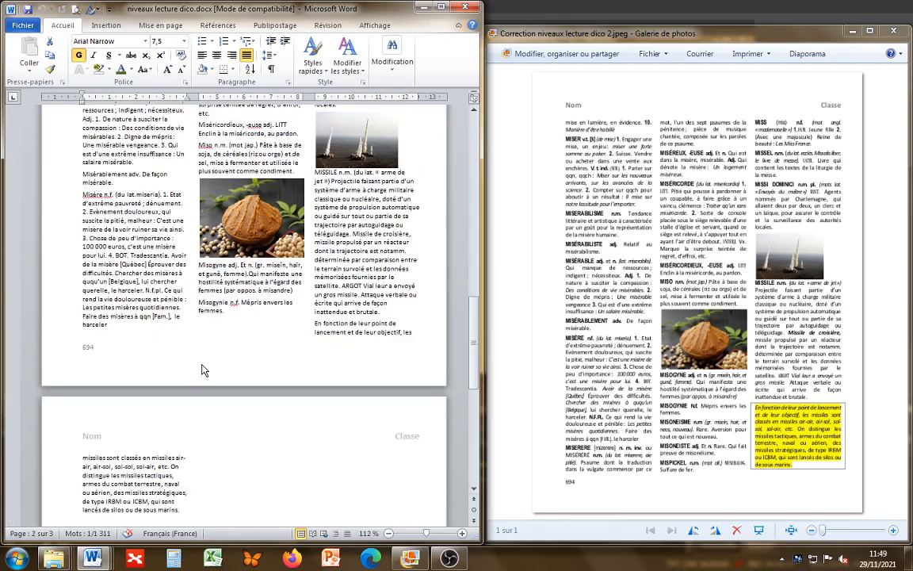
scroll(227, 374, "up", 6)
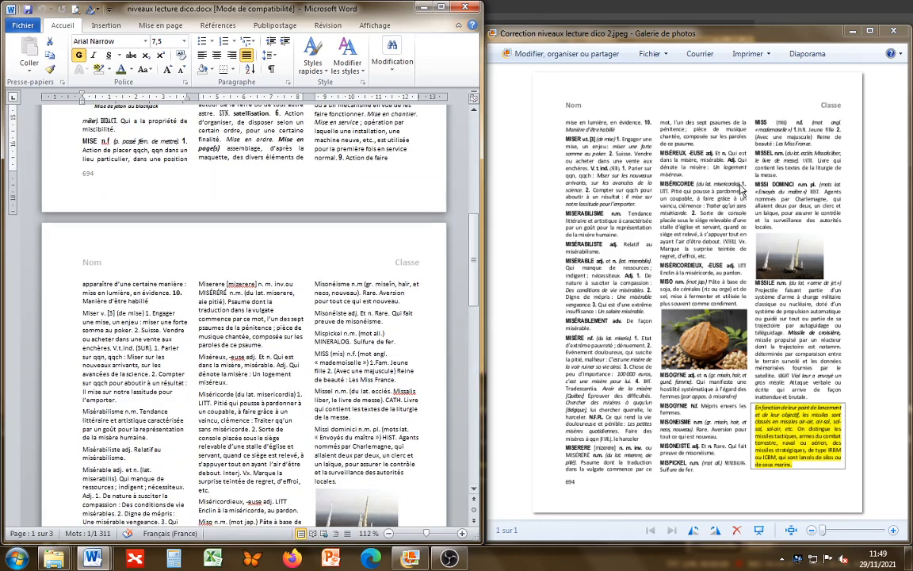
left_click_drag(785, 25, 775, 1)
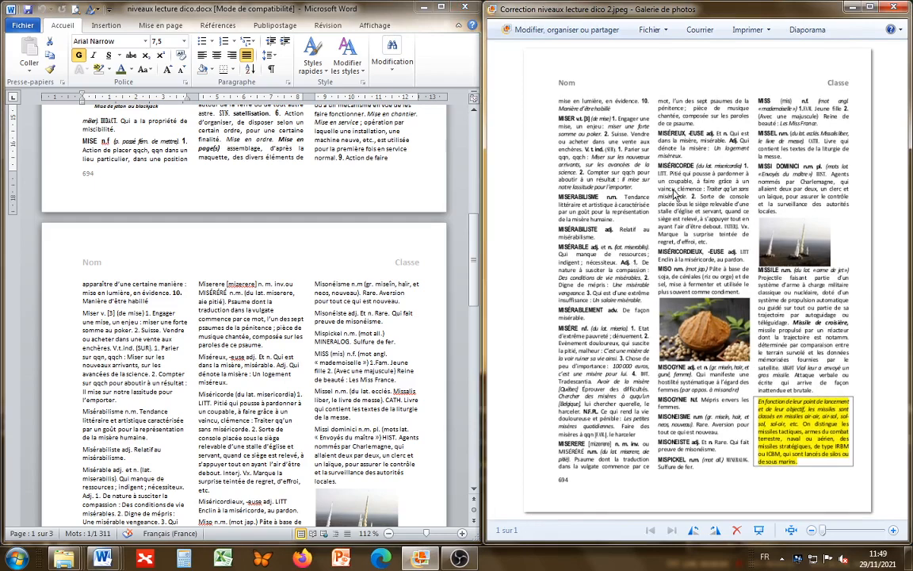
scroll(226, 317, "up", 5)
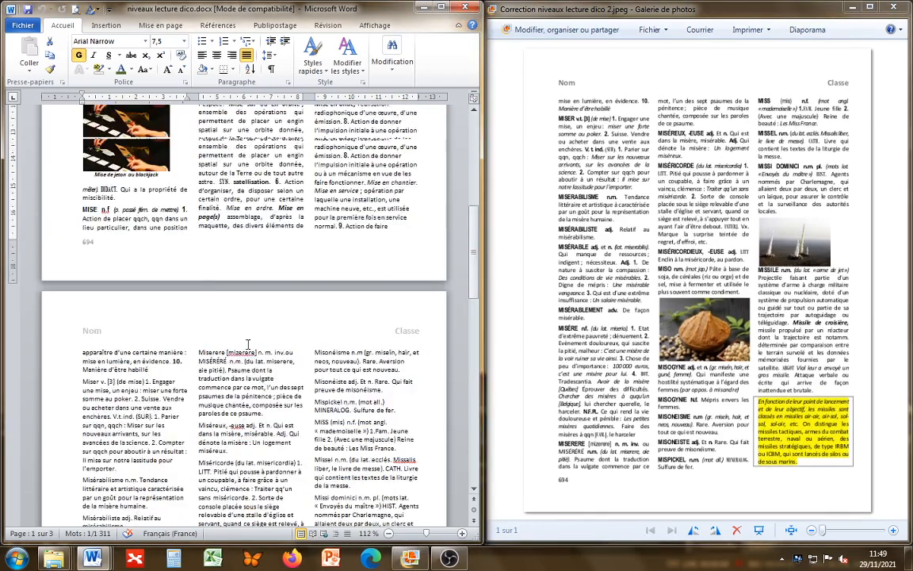
scroll(242, 363, "up", 4)
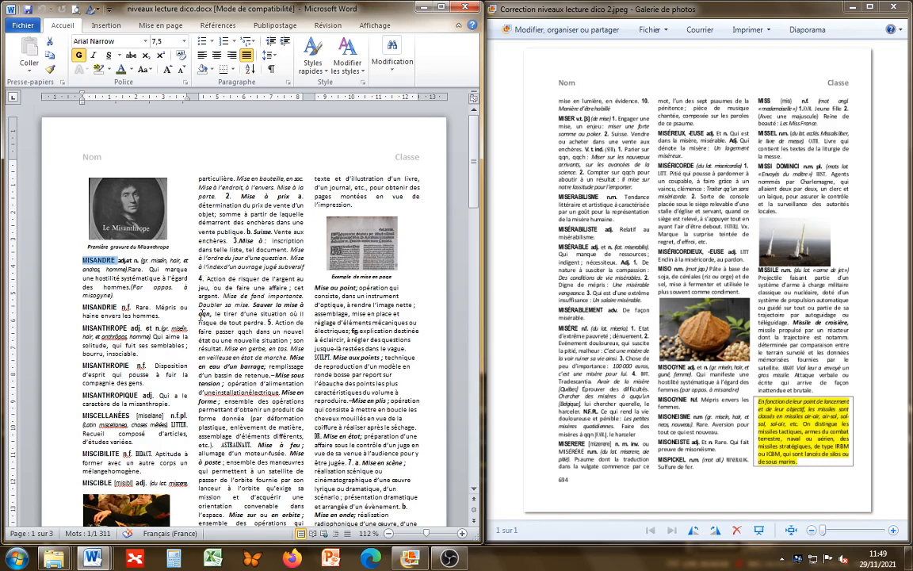
Select the separate words "qqn", "nouvelle", "de" and "donnée" together, make them bold, and undo the bolding.
double_click(205, 314)
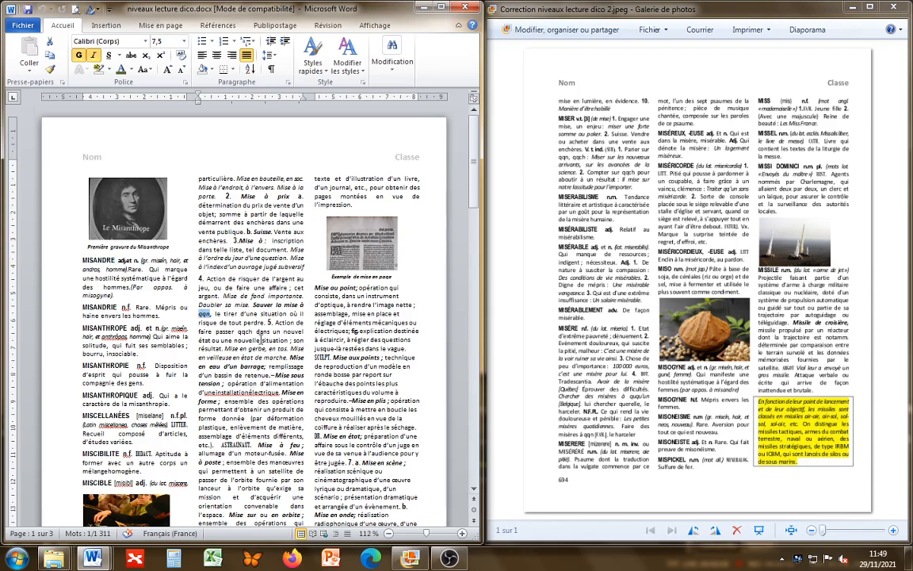
double_click(246, 340, "ctrl")
double_click(239, 375, "ctrl")
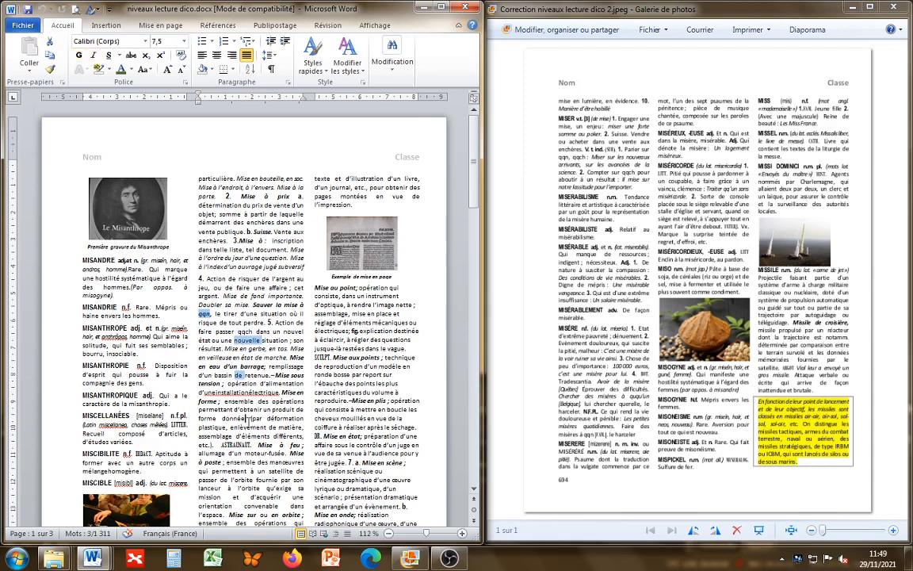
double_click(241, 418, "ctrl")
key("ctrl+g")
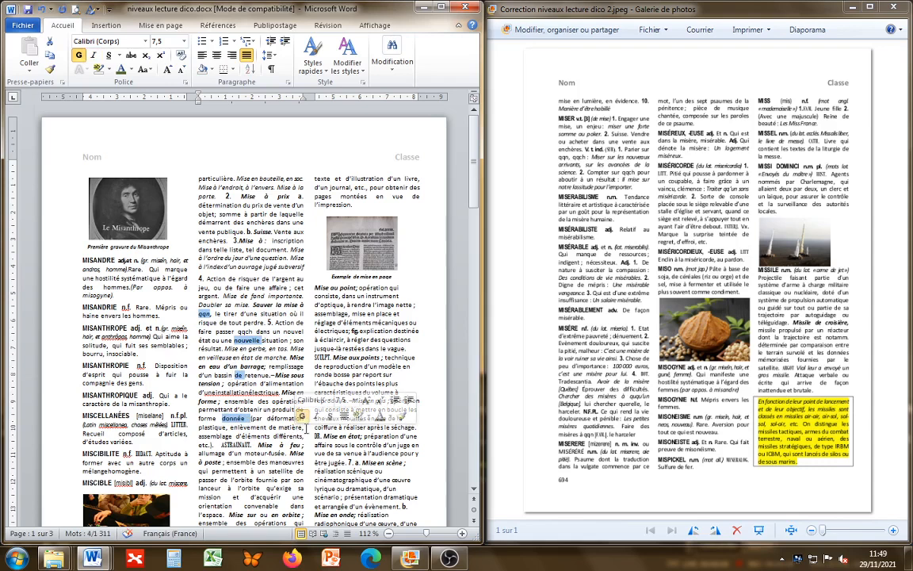
key("ctrl+g")
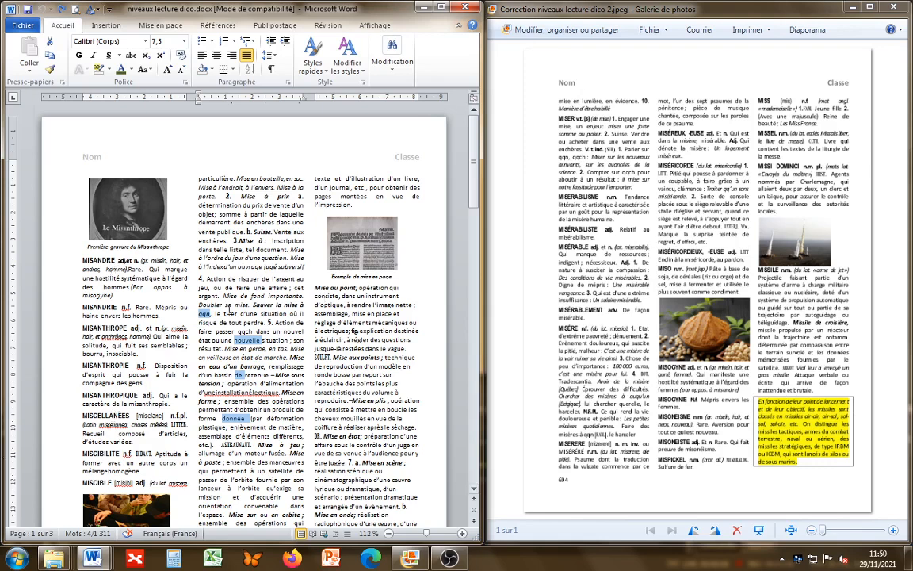
Examine the font formatting of the MISANDRE entry's headword, grammatical class, etymology, definition and closing remark, and of the subject label LITTER.
double_click(95, 260)
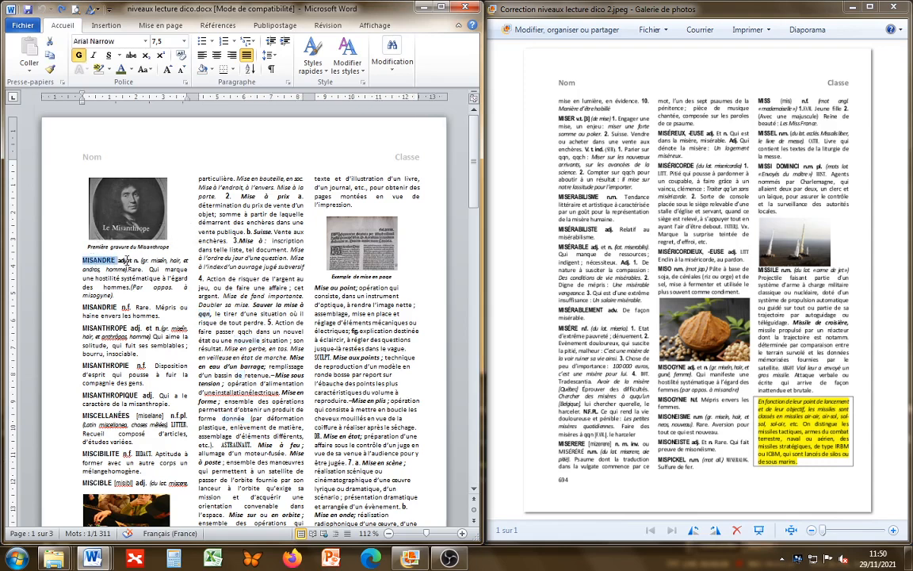
left_click(111, 236)
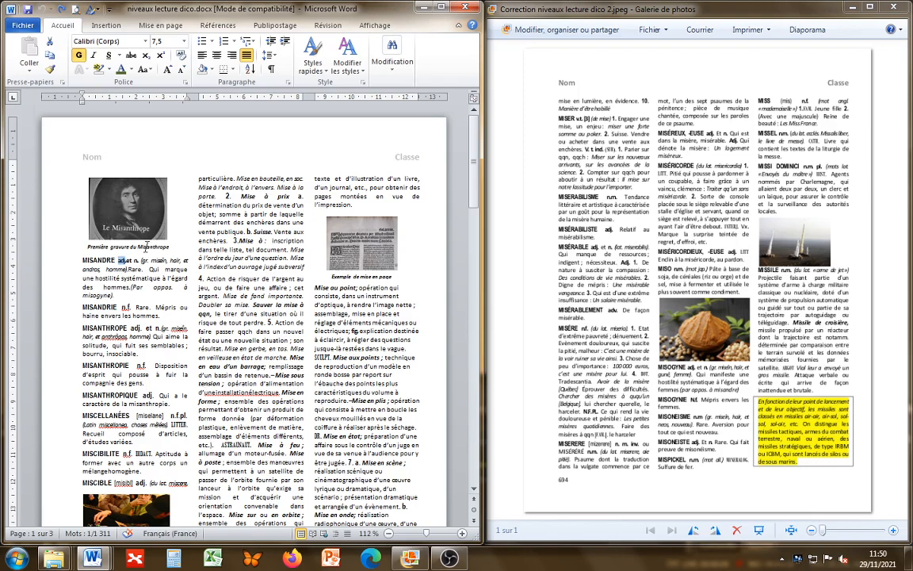
mouse_move(142, 260)
left_mouse_down()
mouse_move(189, 262)
mouse_move(129, 272)
left_mouse_up()
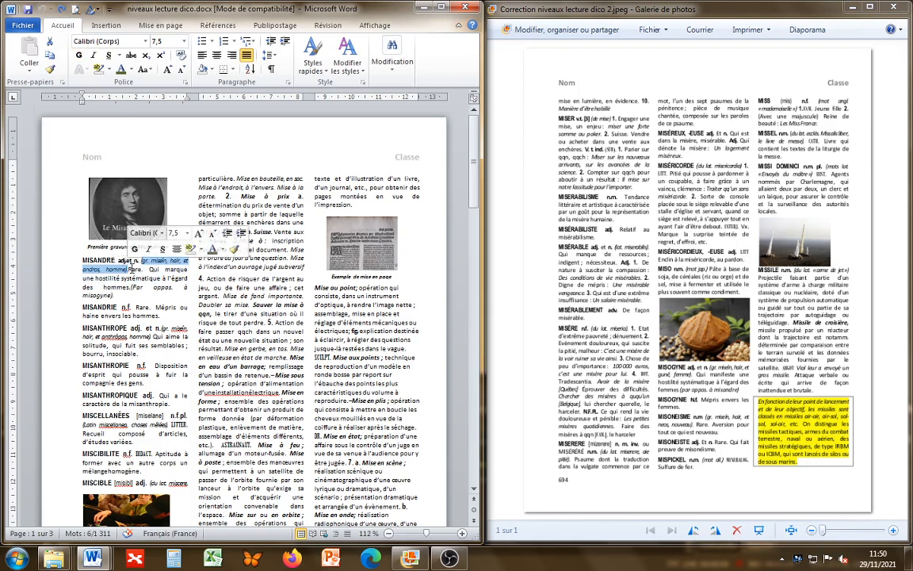
left_click(132, 271)
left_click_drag(131, 271, 116, 296)
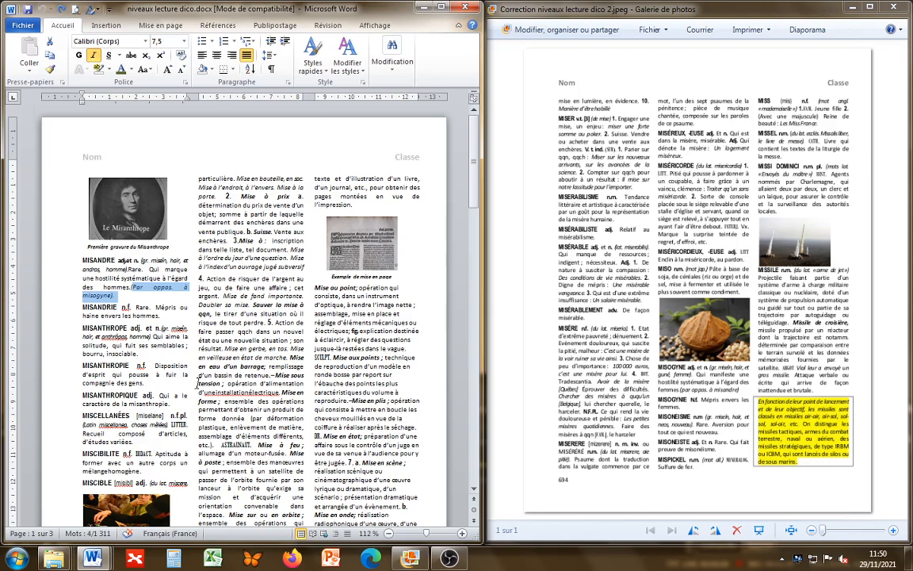
double_click(178, 424)
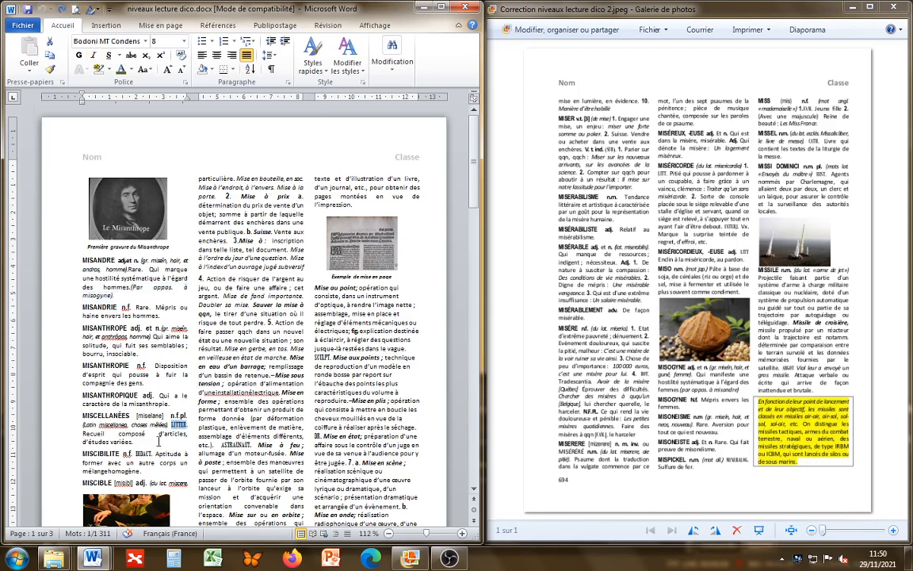
Compare the font and size of the headwords MISANDRE, MISANDRIE and MISANTHROPE, the class "adj. et n." and the sense number 3.
double_click(93, 260)
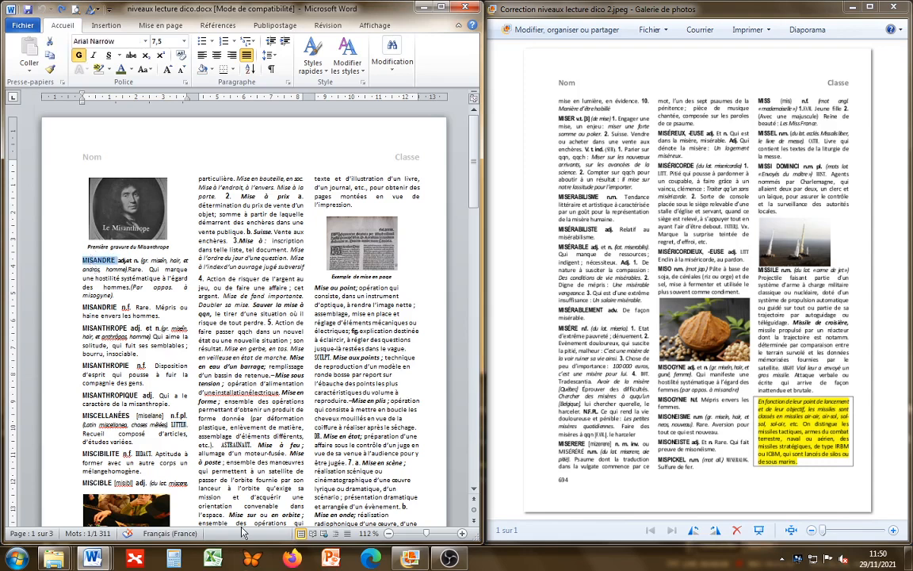
double_click(96, 307)
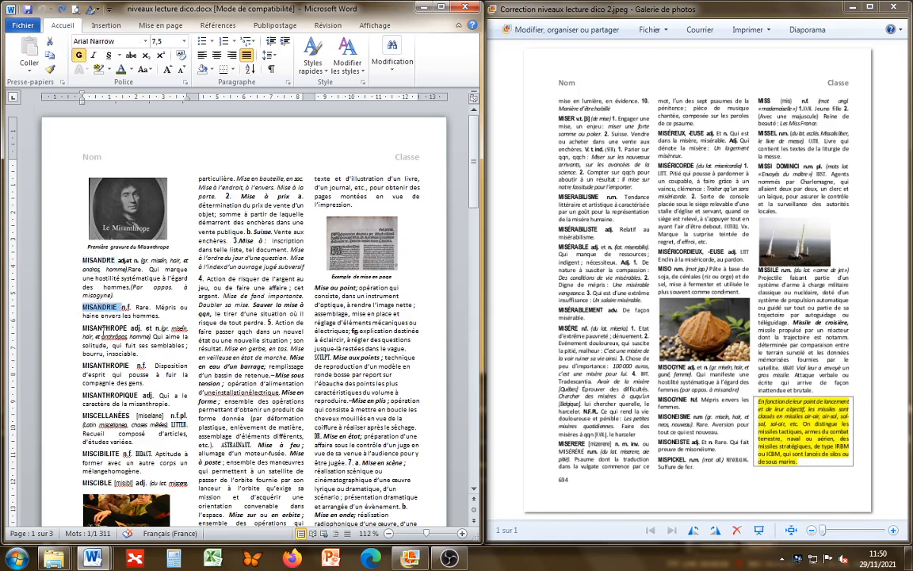
double_click(103, 327)
left_click_drag(118, 260, 140, 261)
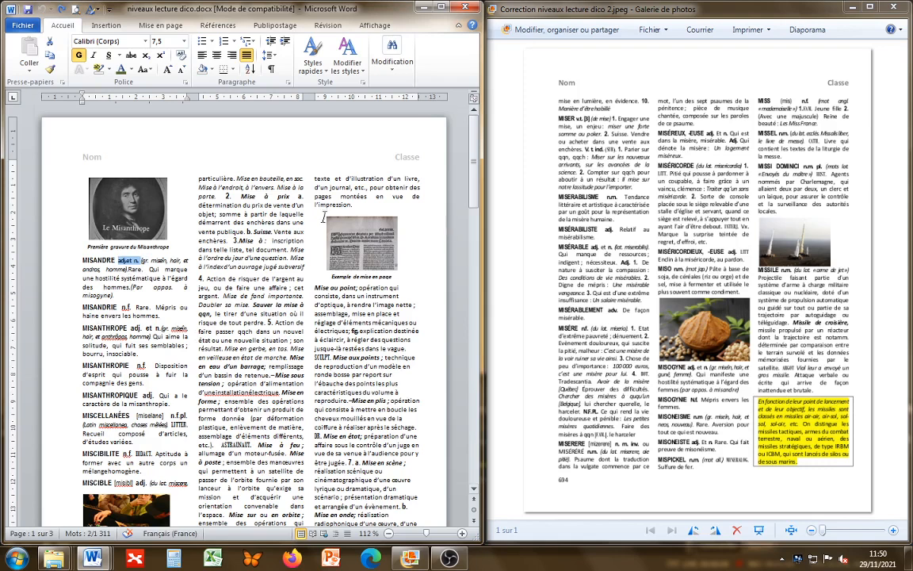
left_click(235, 241)
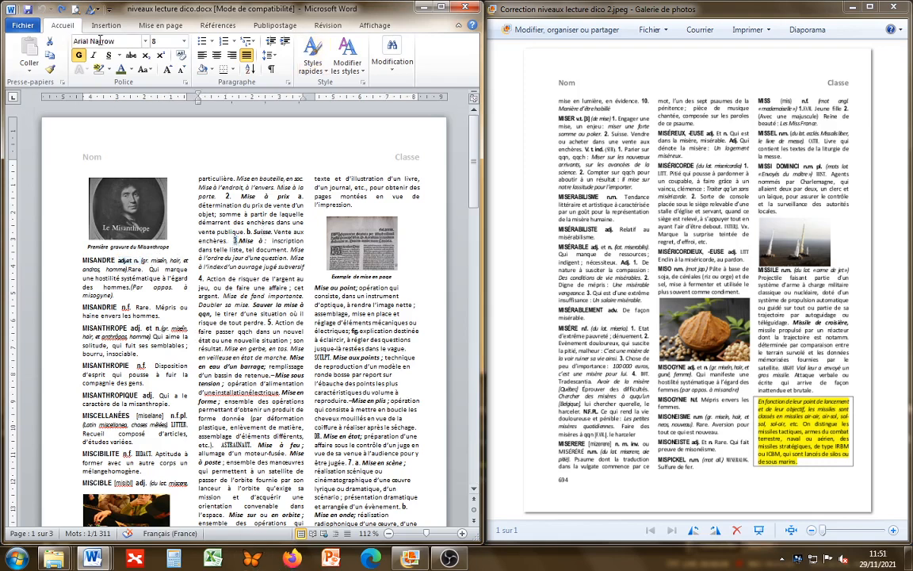
left_click(106, 262)
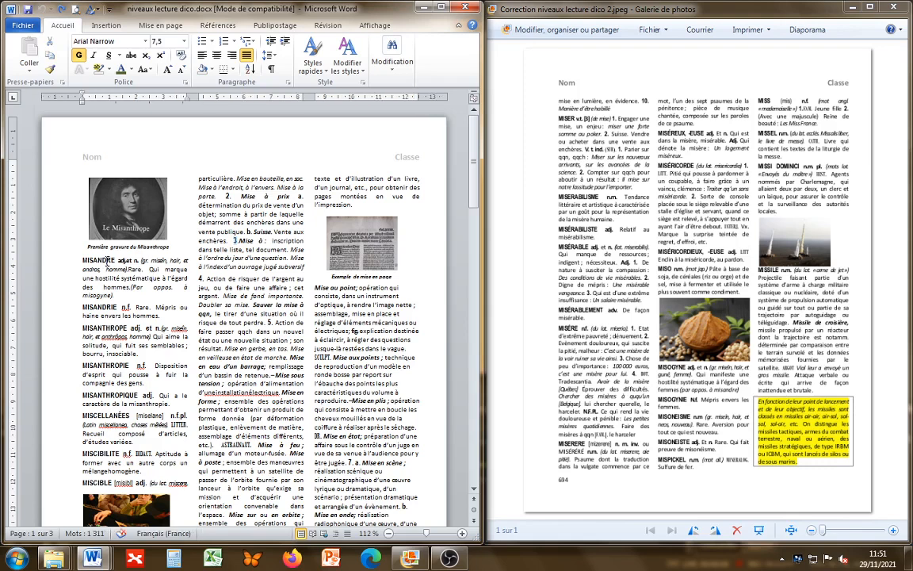
Check the formatting of the italic examples, sense number 2, the expression "Mise à prix" and its definition in the MISE entry.
double_click(228, 195)
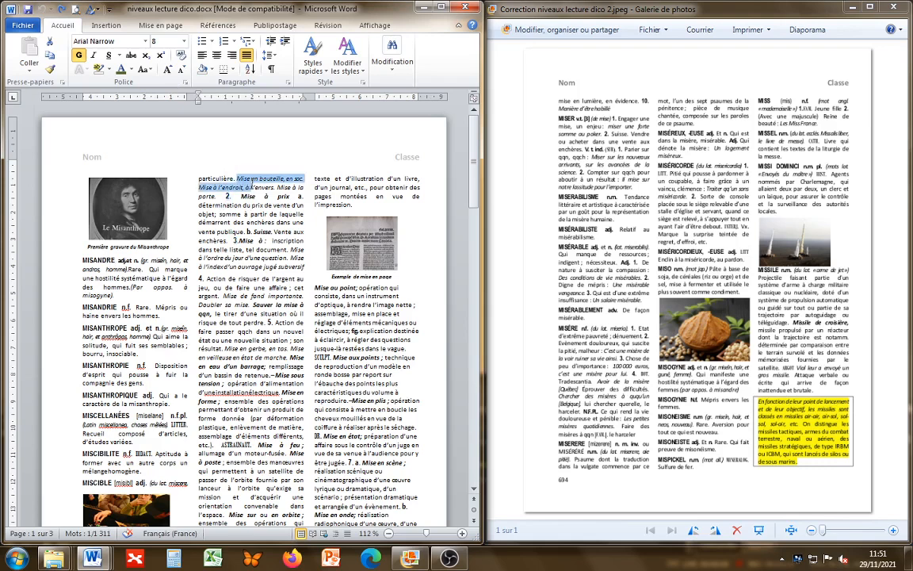
double_click(250, 196)
left_click_drag(258, 195, 303, 214)
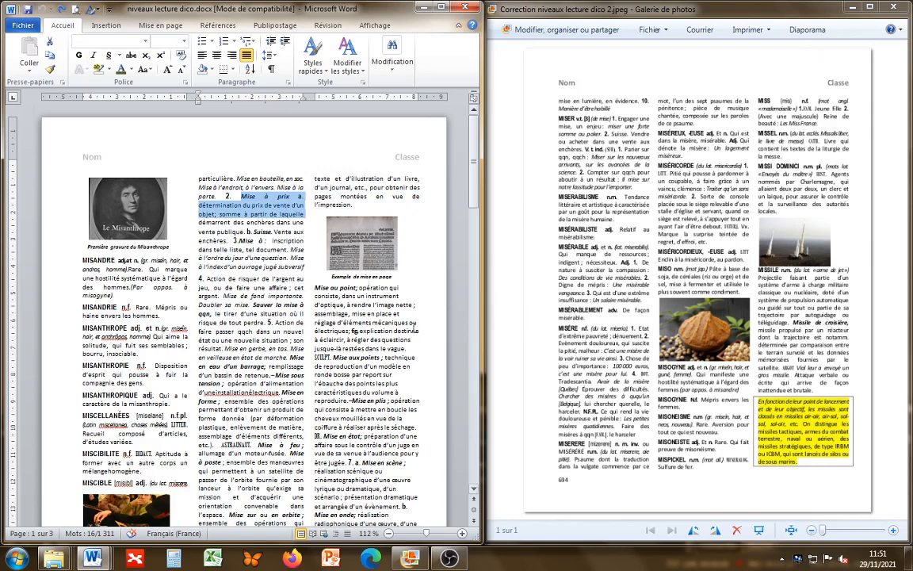
left_click(321, 328)
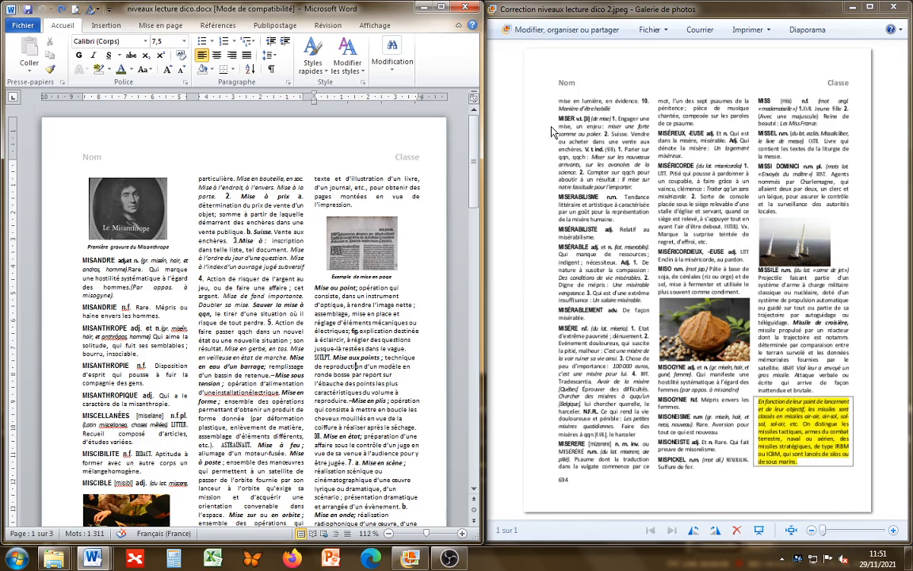
Justify the text of the whole document.
scroll(183, 327, "down", 10)
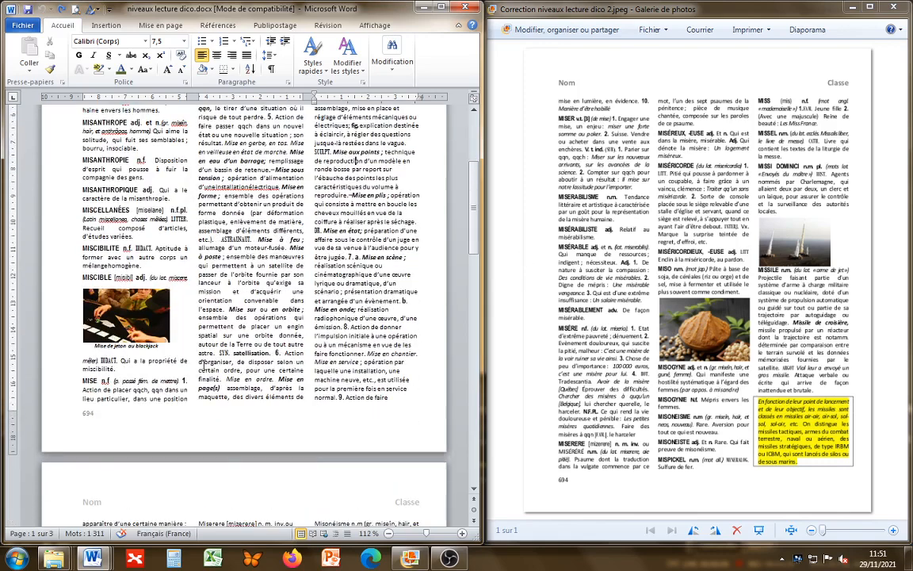
left_click(198, 280)
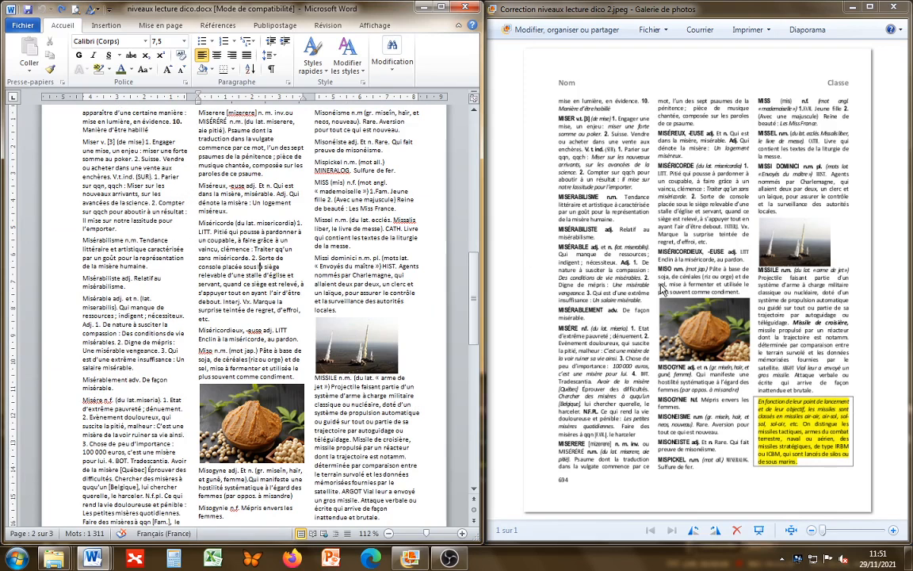
key("ctrl+a")
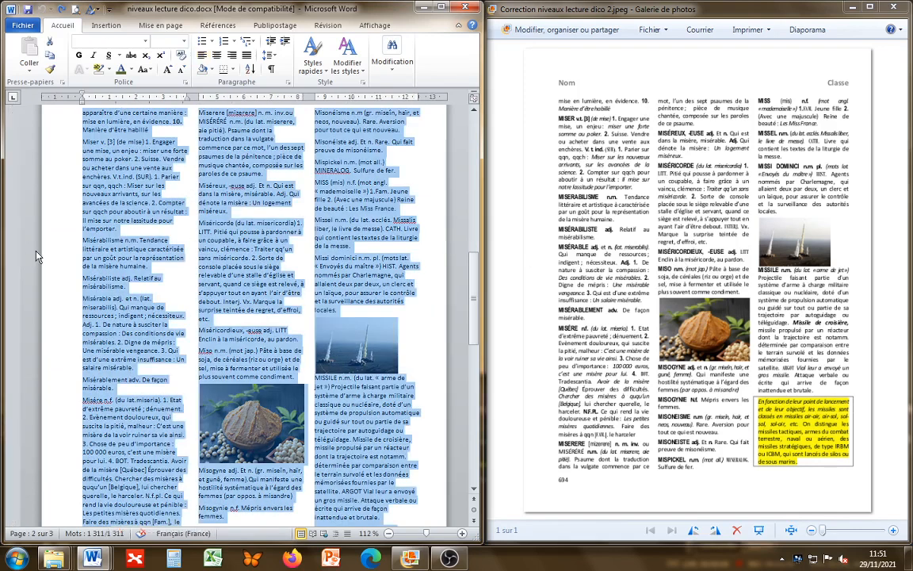
key("ctrl+j")
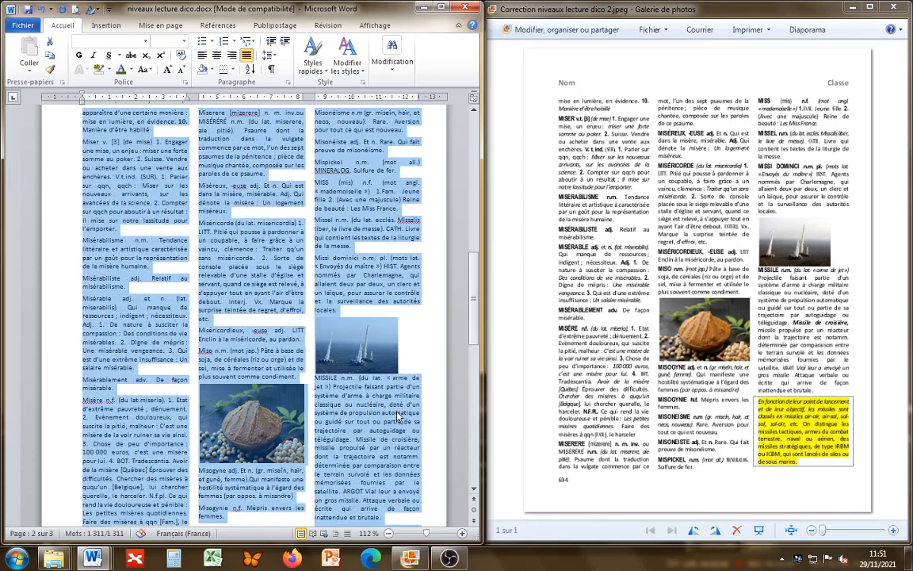
Shade the final paragraph starting "En fonction de leur point de lancement" yellow and surround it with outside borders.
left_click(359, 379)
scroll(120, 491, "down", 3)
scroll(120, 492, "down", 9)
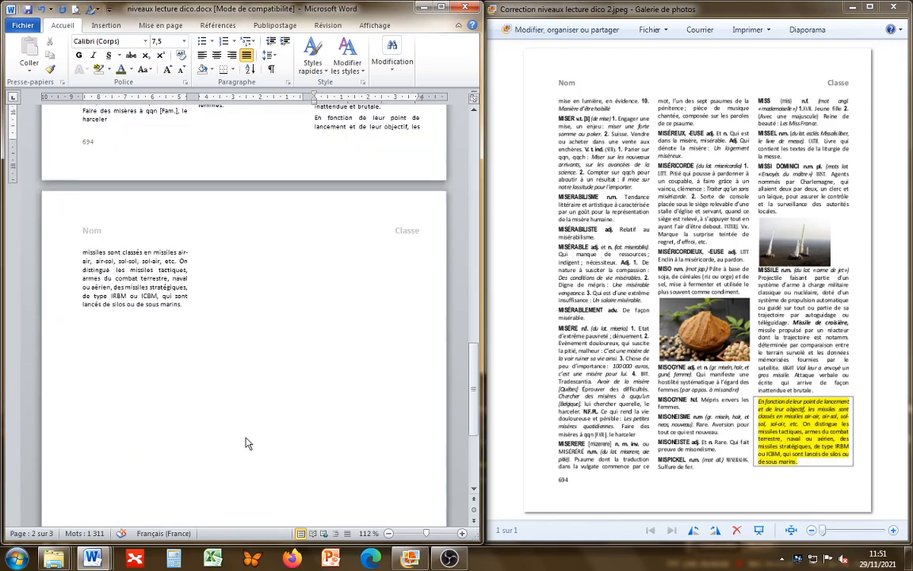
triple_click(118, 287)
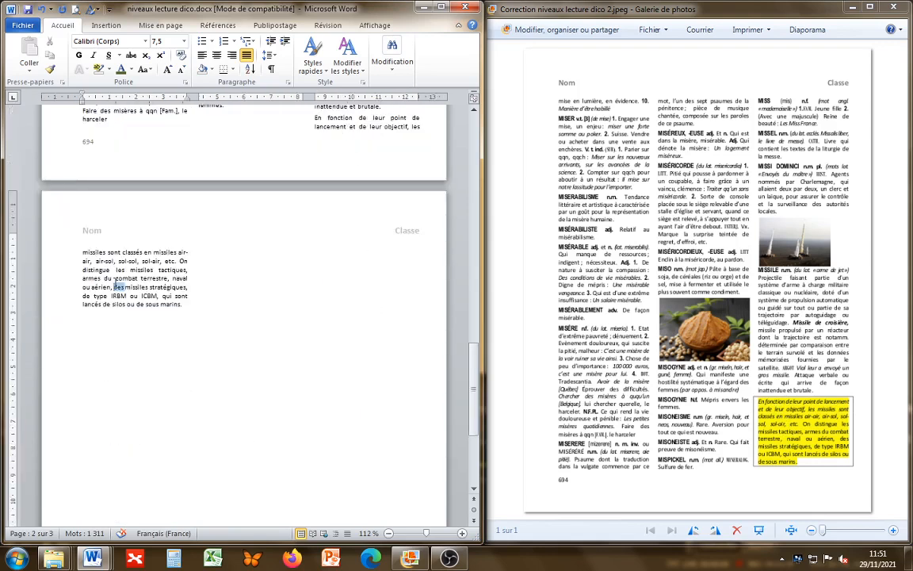
left_click(210, 70)
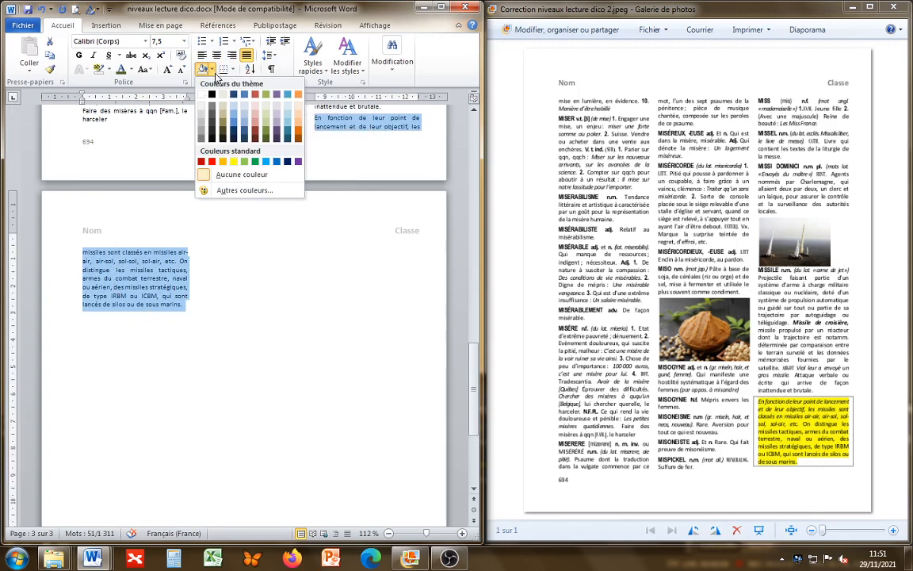
left_click(244, 161)
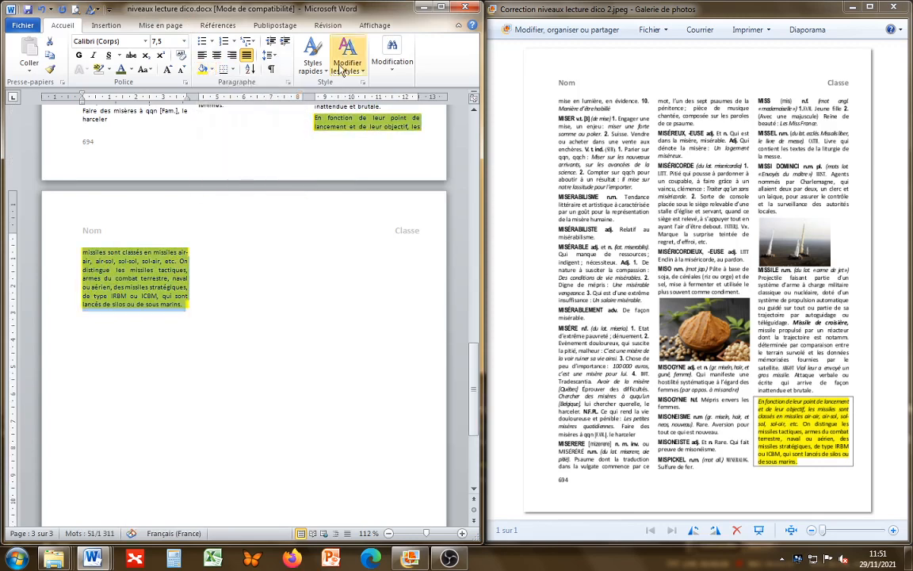
left_click(228, 71)
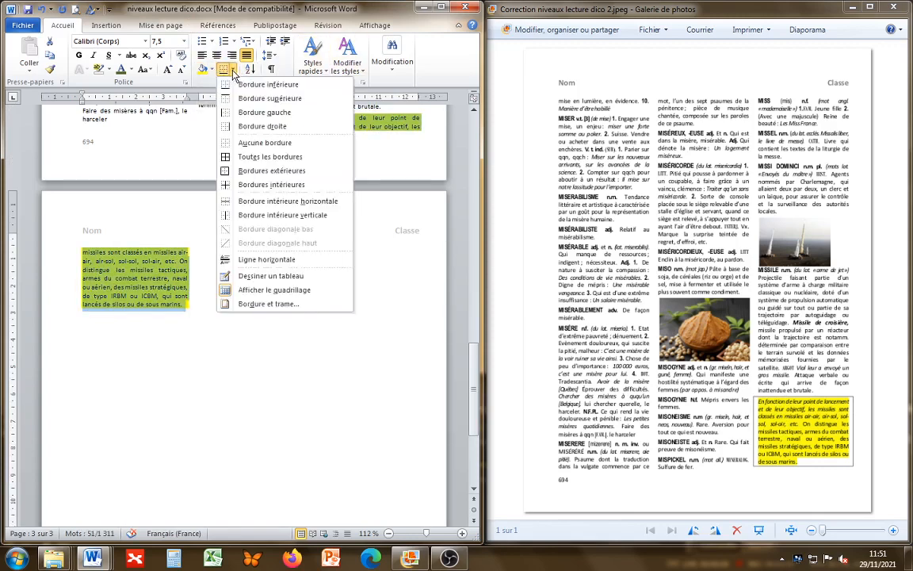
left_click(260, 173)
Copy the formatting of the headword MISANTHROPIE with Format Painter onto the second-page headwords Miser, Misérabilisme, Misérable, Misérablement and Misère.
scroll(316, 299, "up", 5)
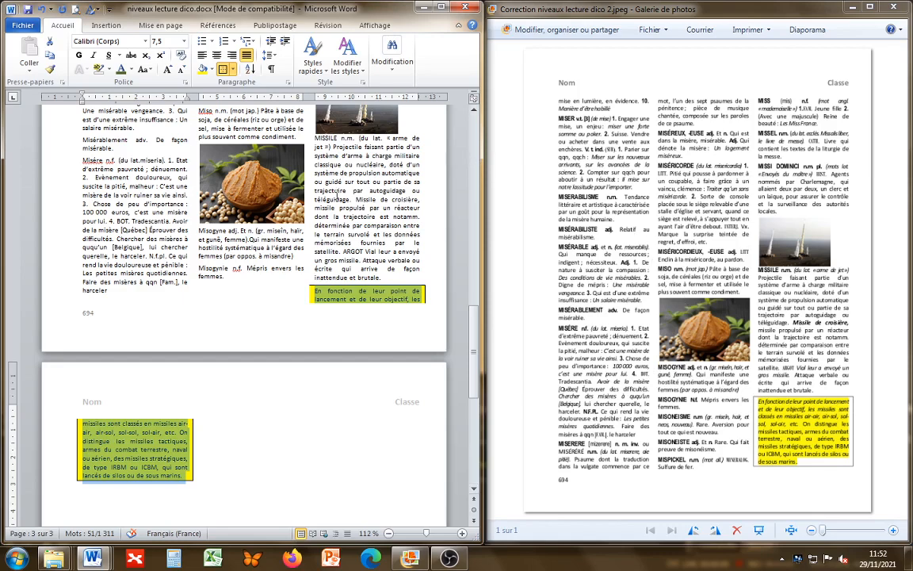
scroll(337, 198, "up", 2)
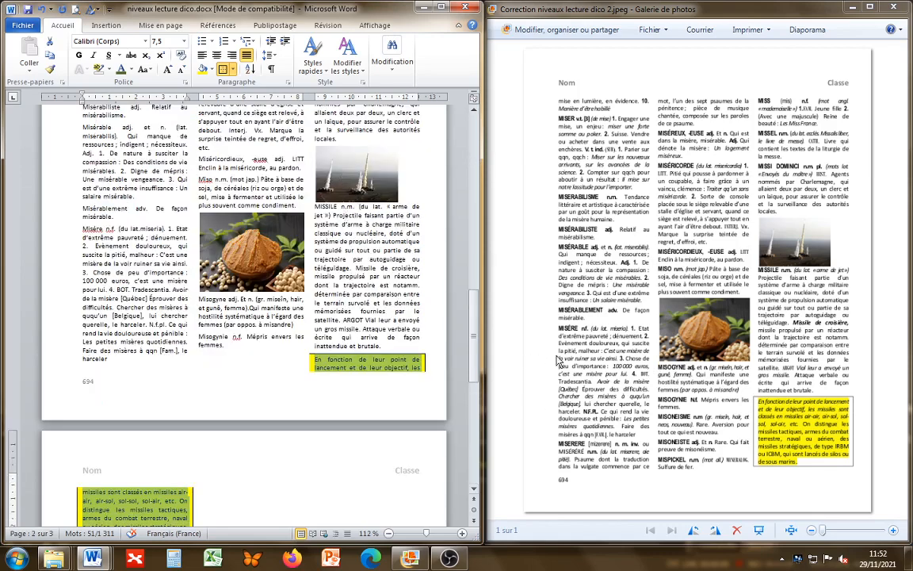
scroll(434, 371, "down", 7)
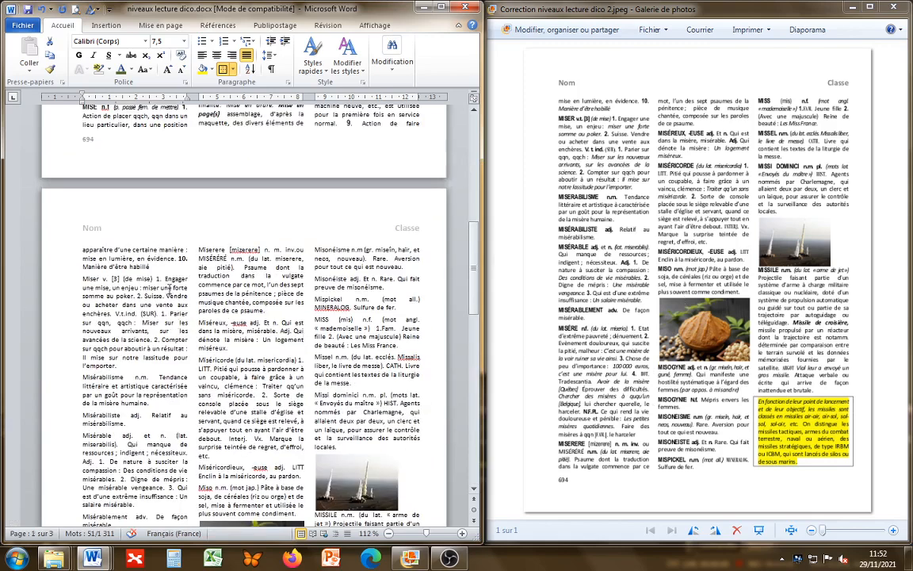
scroll(191, 317, "up", 5)
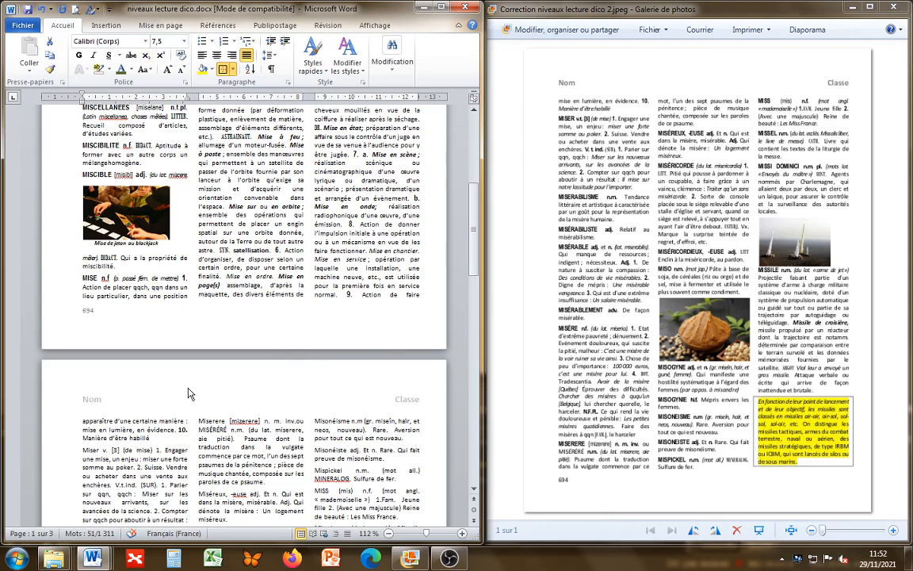
scroll(173, 355, "up", 3)
double_click(99, 195)
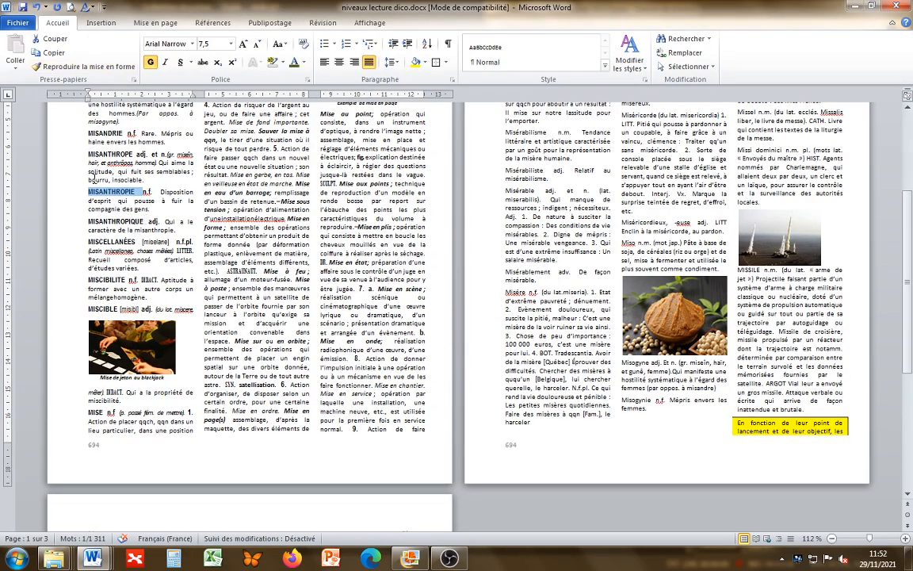
left_click(69, 69)
scroll(453, 260, "up", 5)
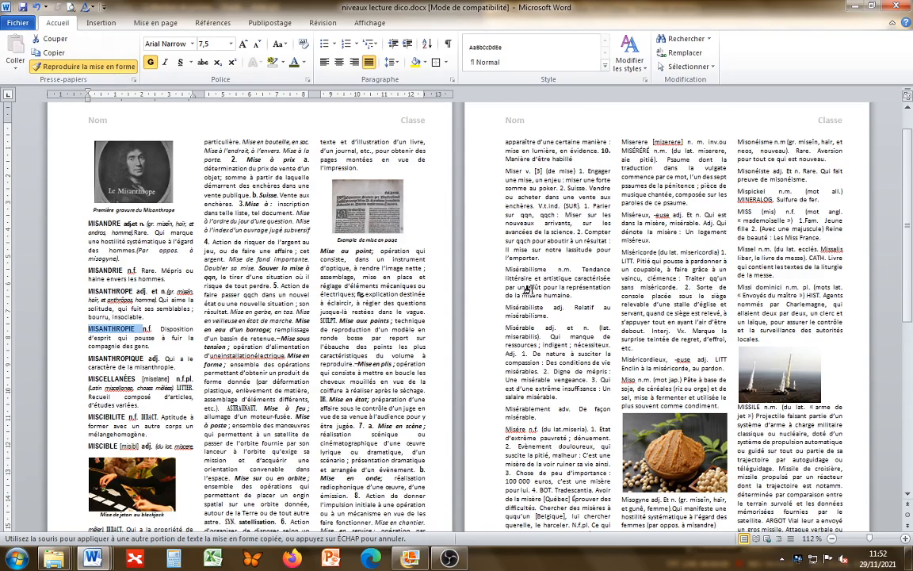
left_click(504, 169)
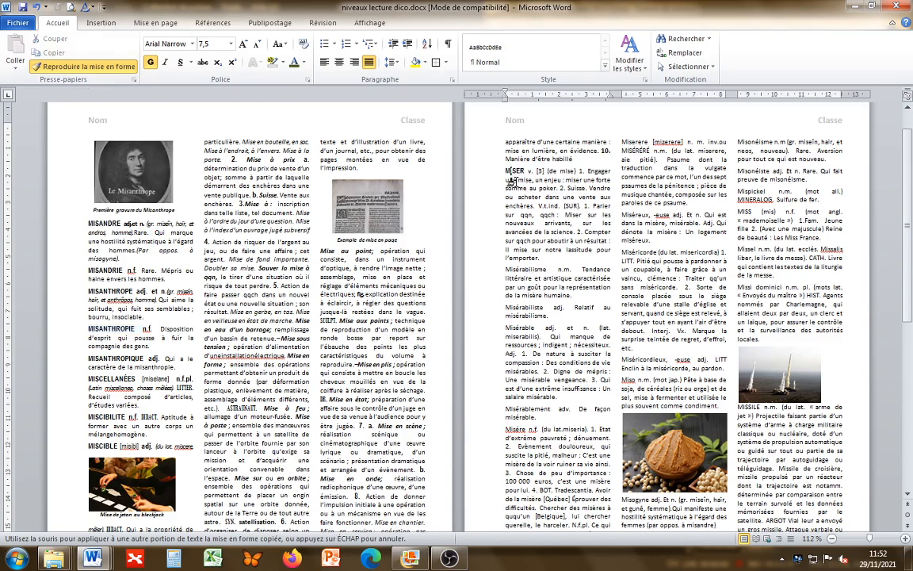
left_click(508, 269)
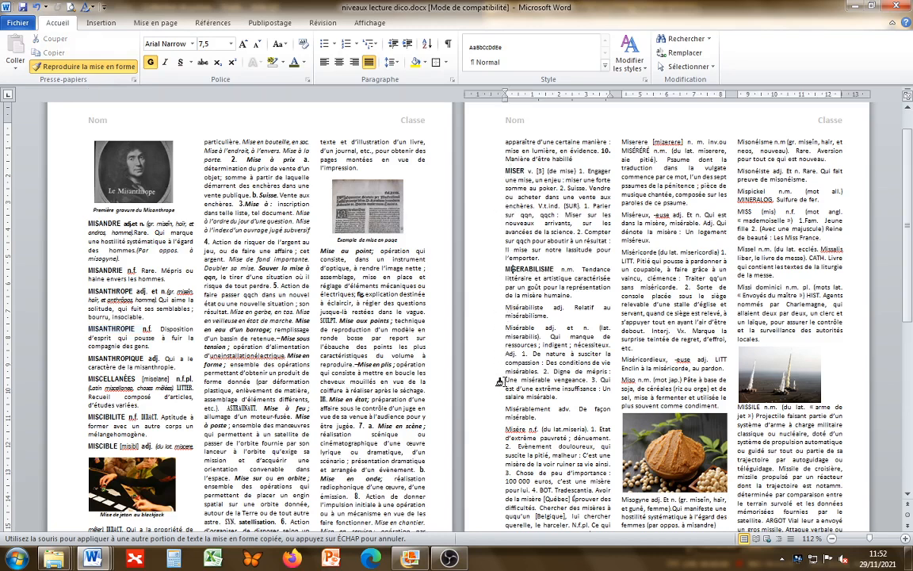
left_click(508, 328)
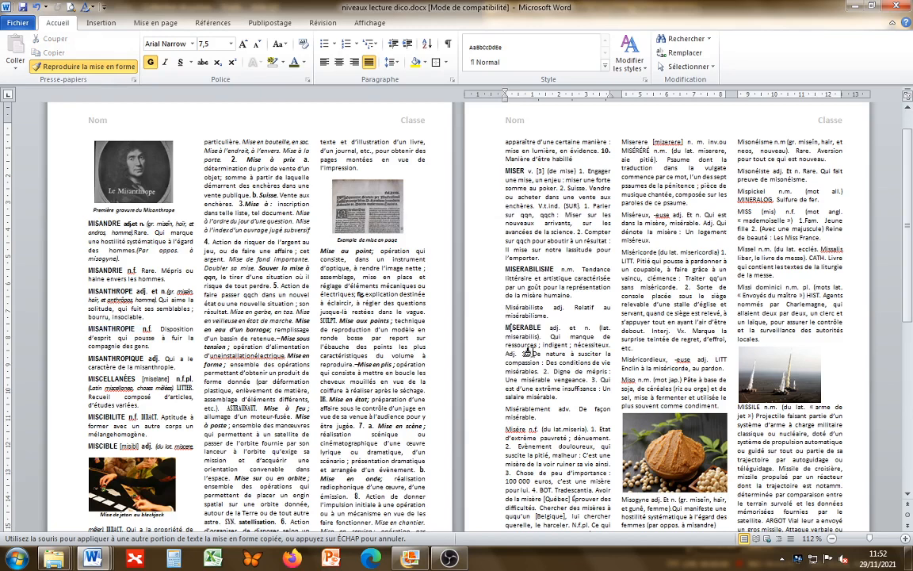
left_click(508, 410)
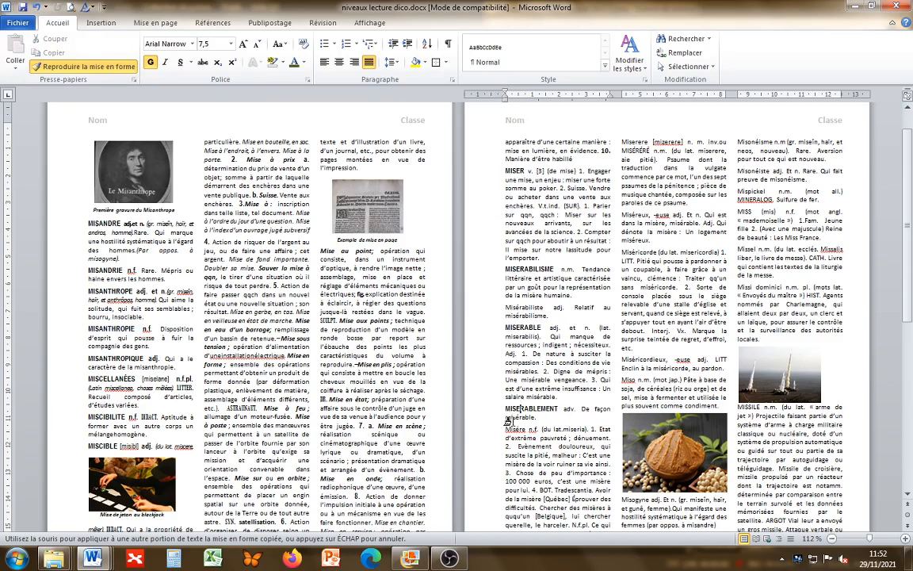
left_click(506, 429)
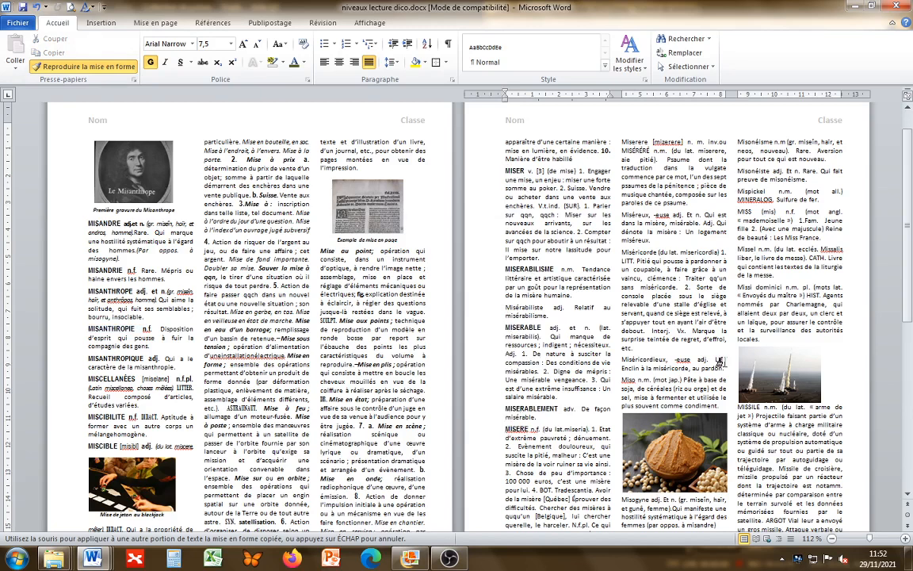
Apply the copied headword formatting to Miso, Miséricordieux, -euse, Miséricorde, Miserere and Misérabiliste.
left_click(625, 380)
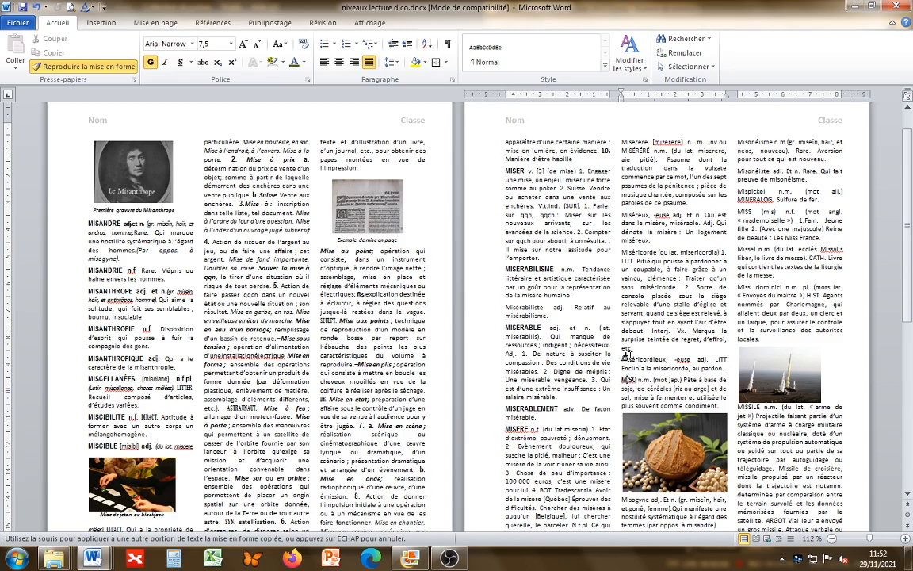
left_click(626, 355)
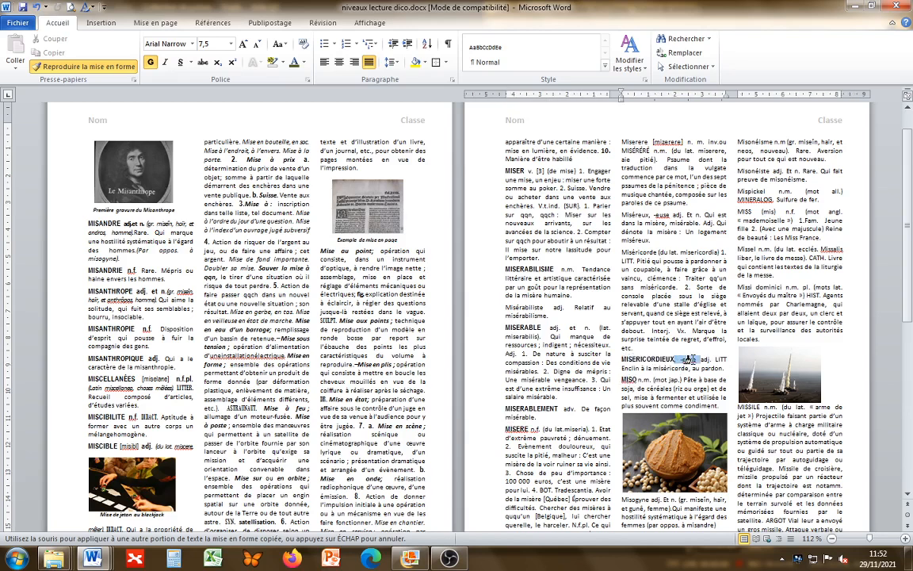
left_click_drag(692, 359, 699, 359)
left_click(640, 252)
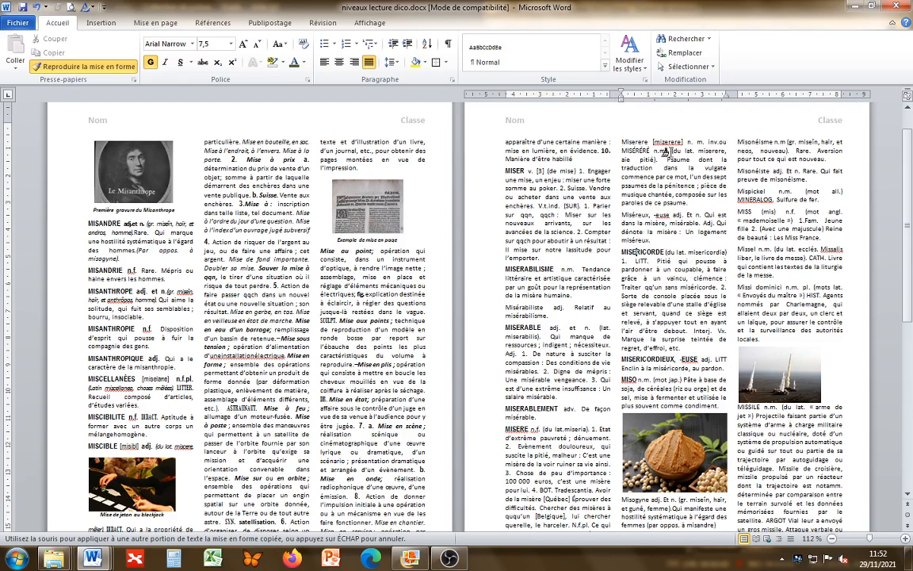
left_click(634, 141)
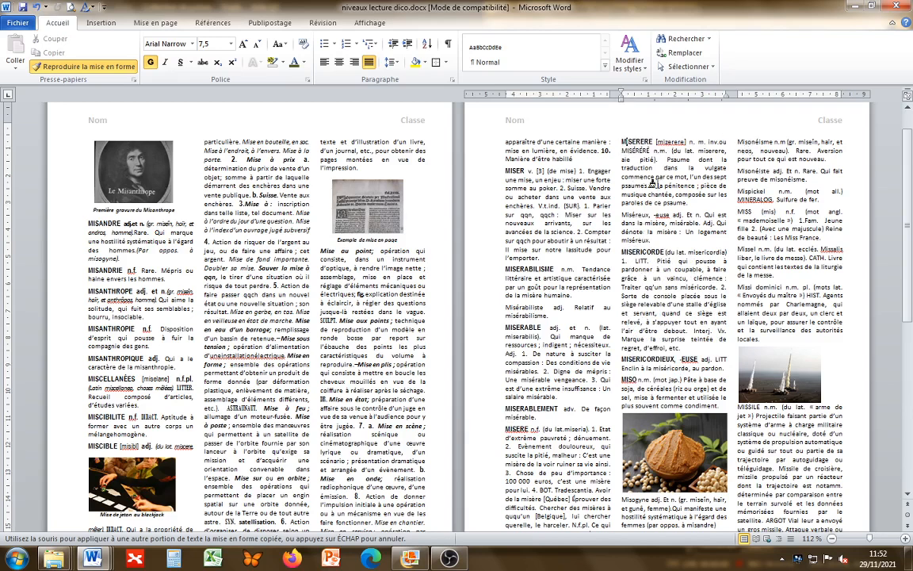
left_click(521, 308)
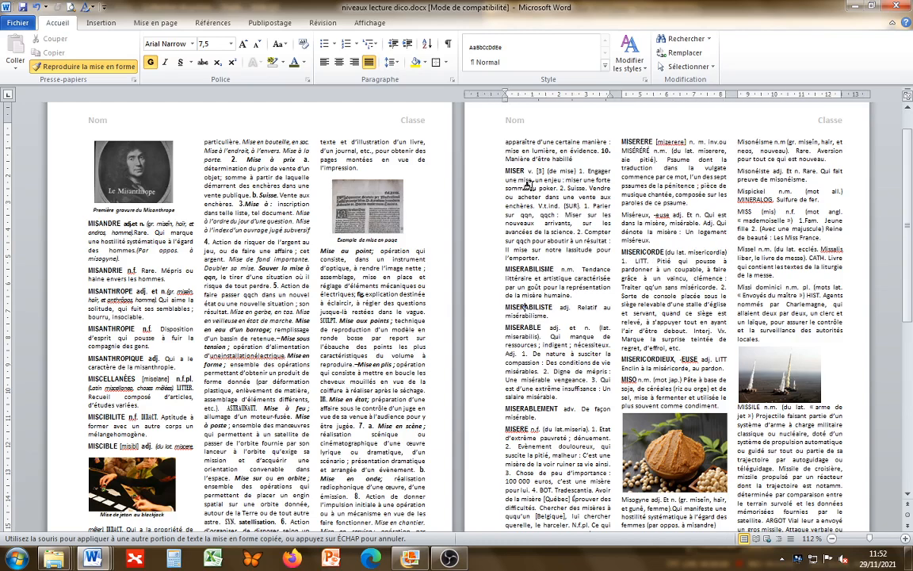
Apply the copied headword formatting to MISS, Mispickel, Missel, Missi dominici and MISSILE in the page's third text column.
scroll(763, 278, "down", 3)
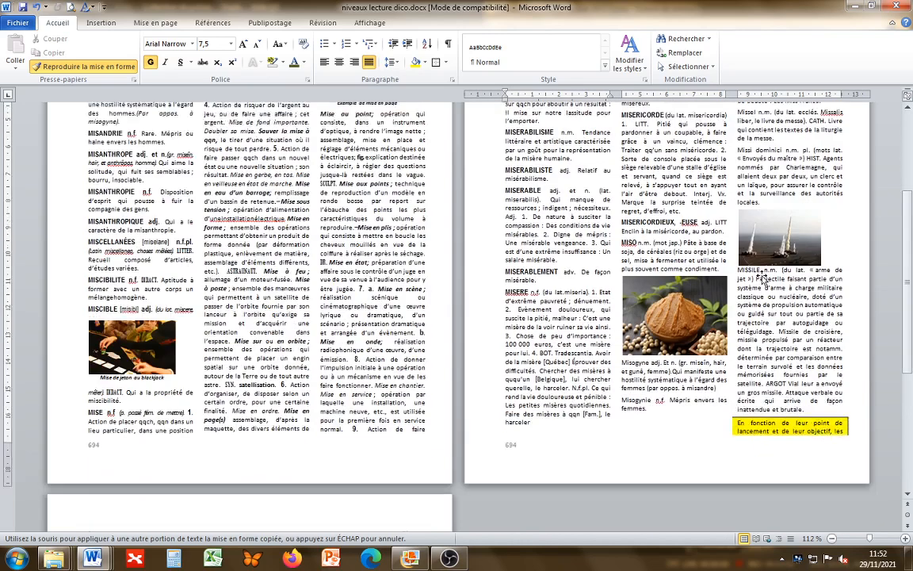
scroll(762, 278, "down", 1)
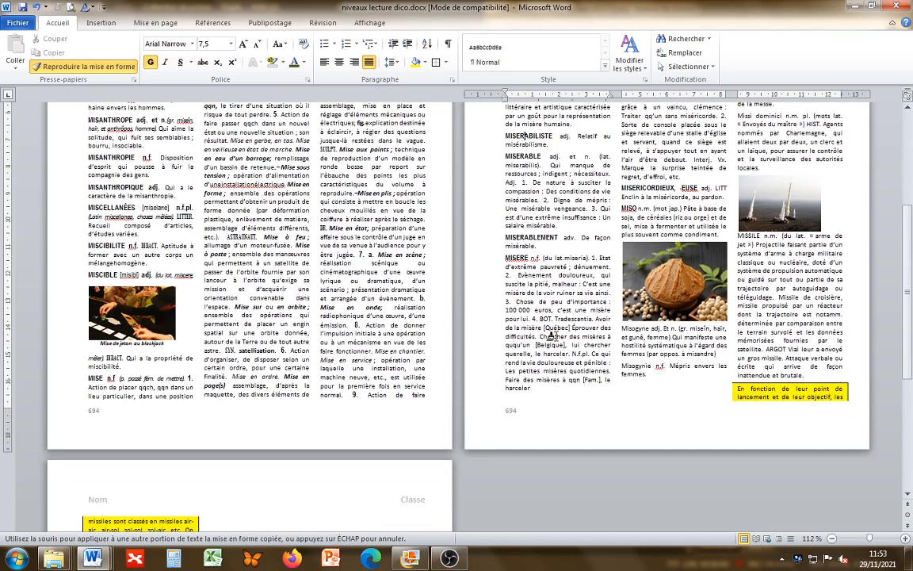
scroll(651, 326, "up", 3)
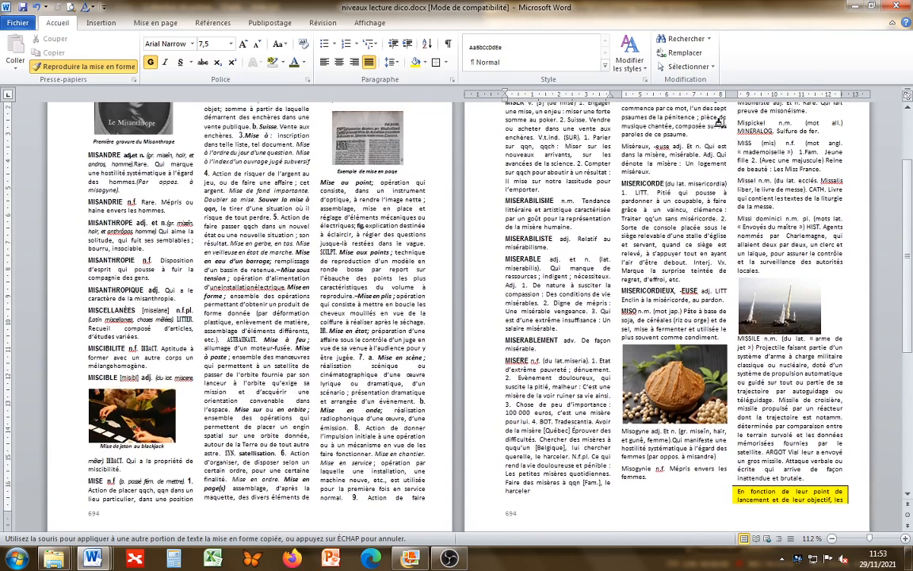
left_click(740, 144)
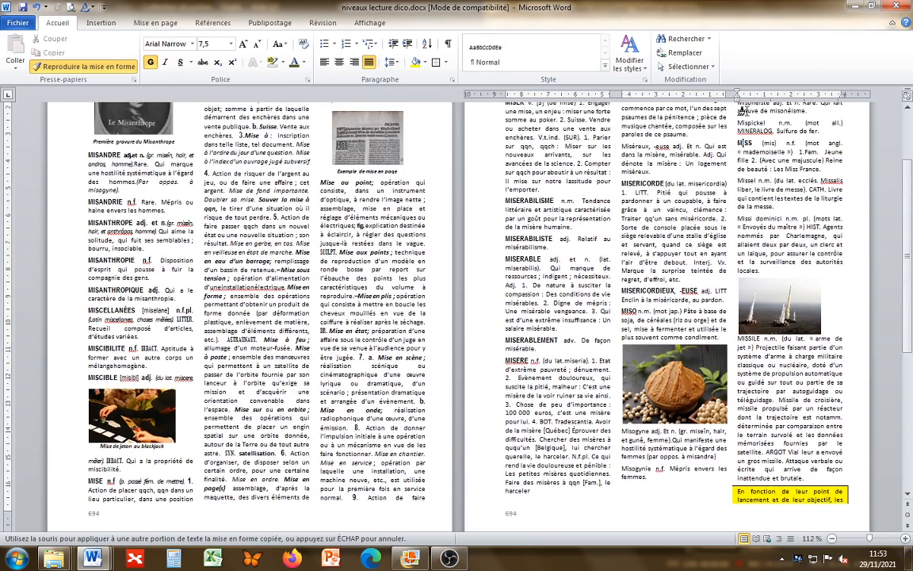
left_click(745, 123)
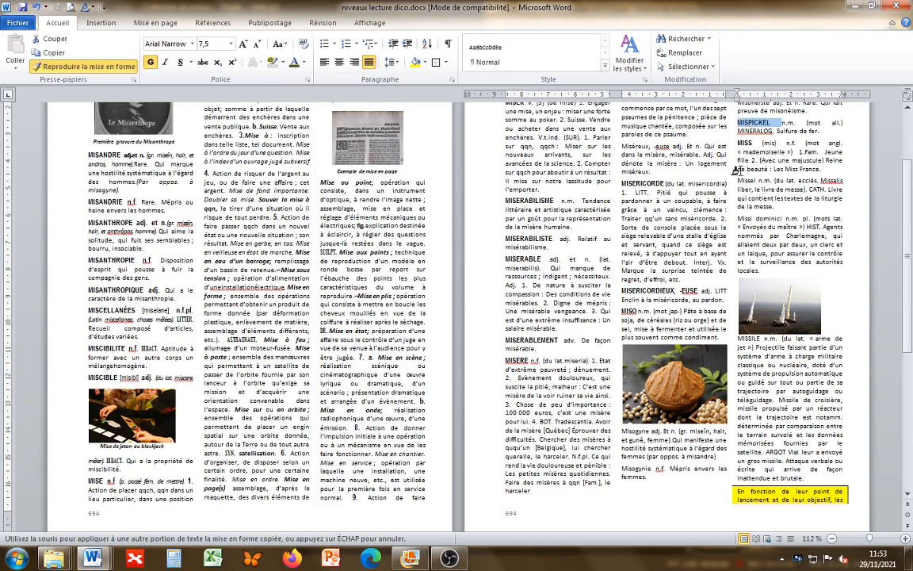
left_click(749, 180)
left_click_drag(738, 218, 791, 218)
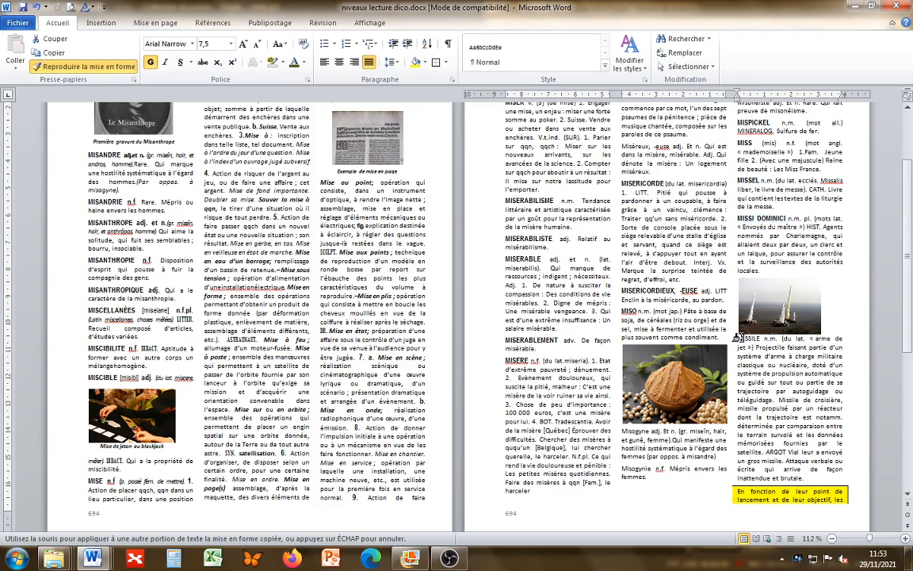
left_click(749, 338)
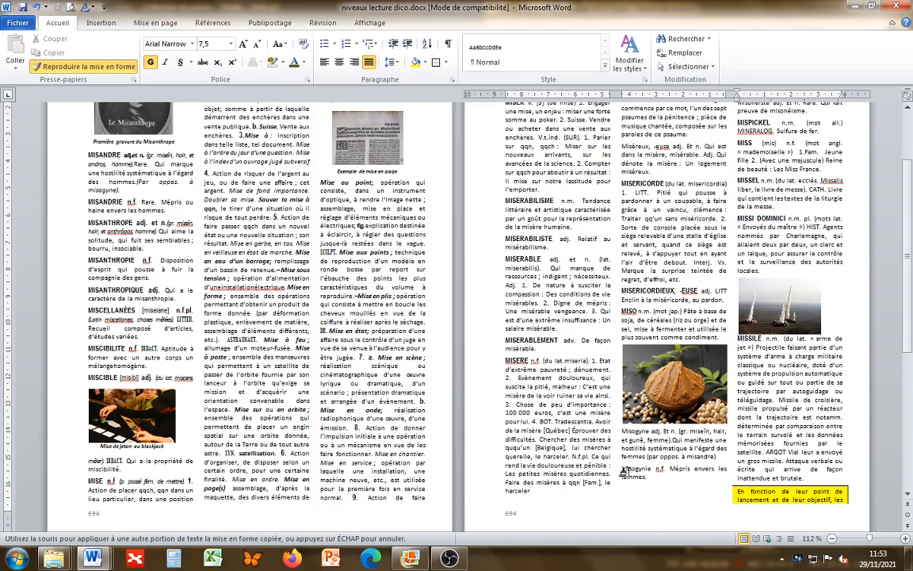
Apply the copied headword formatting to Misogynie and Misonéiste, and stop copying the format.
left_click_drag(622, 468, 657, 468)
scroll(606, 374, "up", 3)
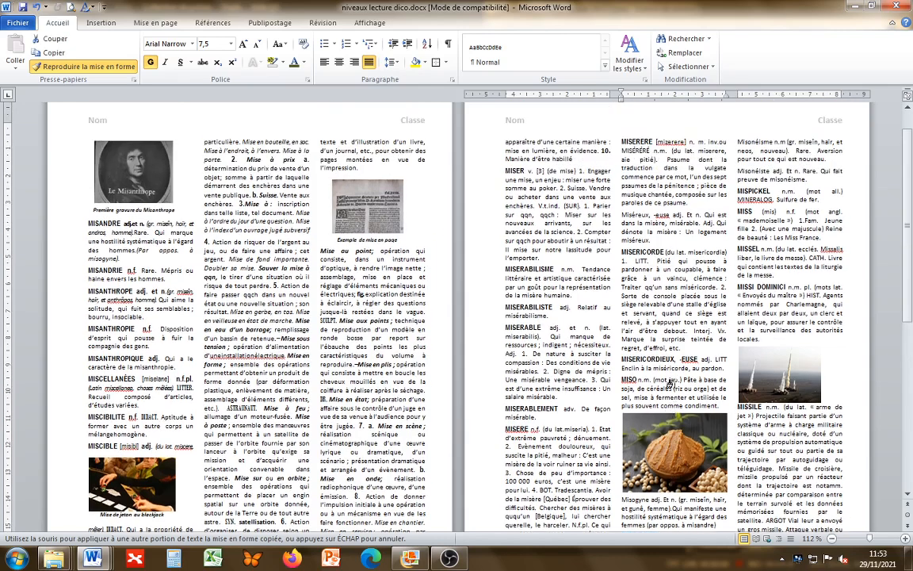
left_click(741, 170)
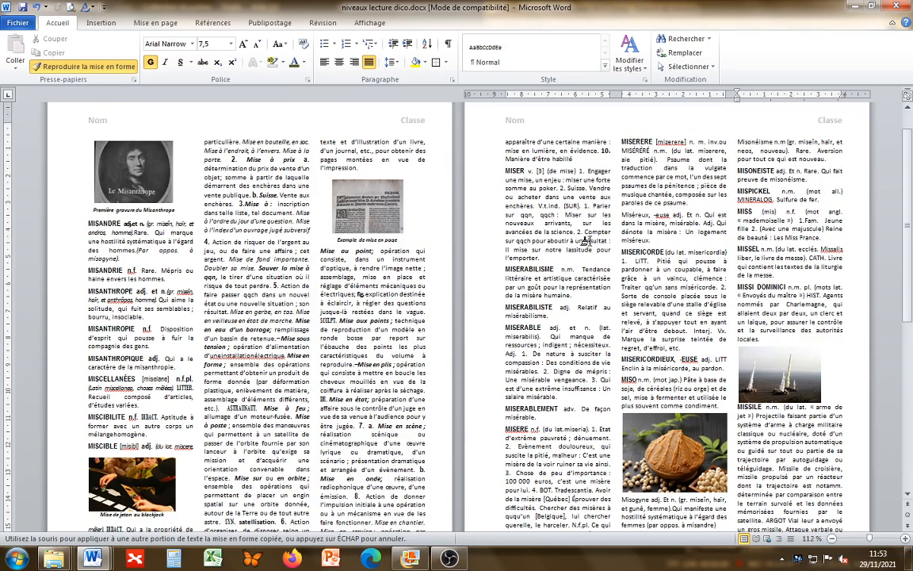
left_click_drag(587, 209, 574, 203)
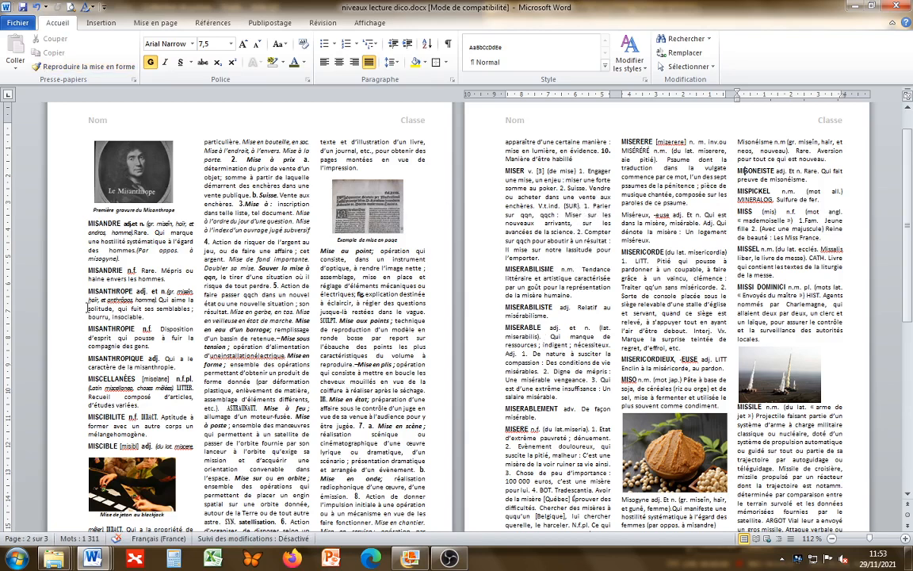
Pick up the formatting of the class "adj." in the MISANTHROPE entry with Format Painter and fit the document window beside the correction image.
left_click_drag(149, 291, 148, 291)
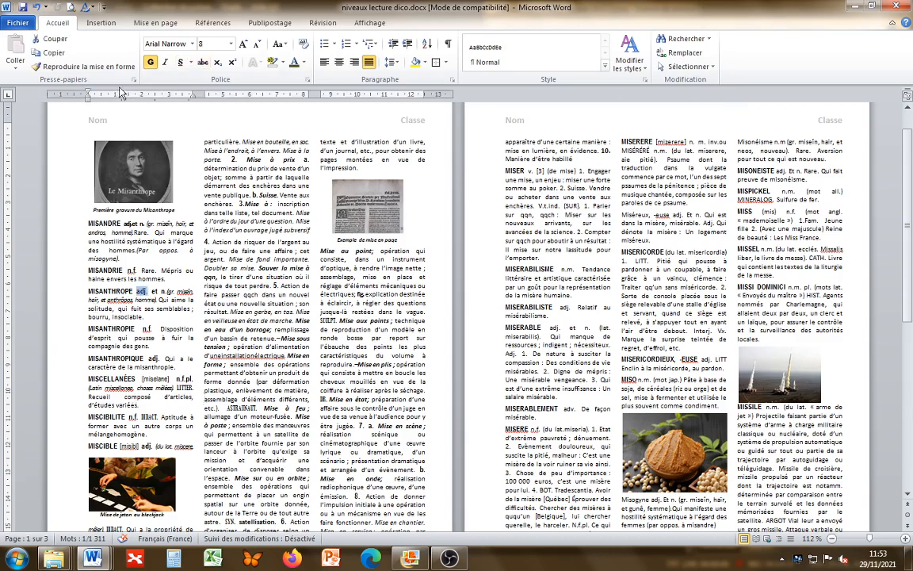
left_click(65, 68)
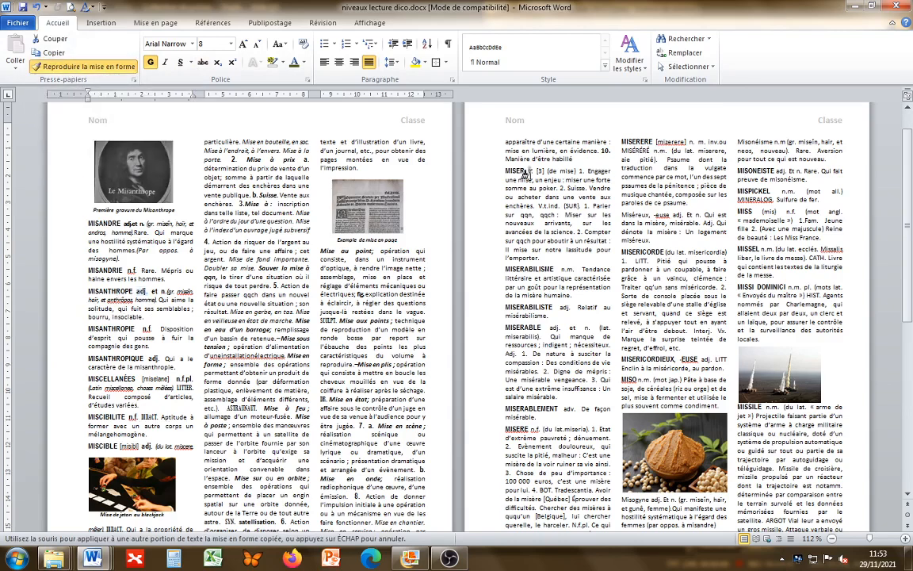
left_click(872, 7)
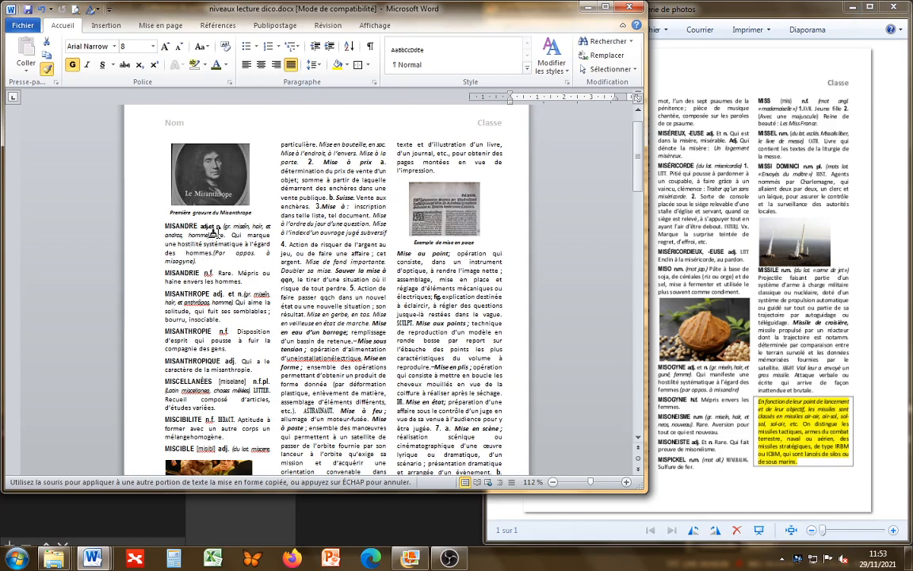
left_click_drag(641, 491, 488, 543)
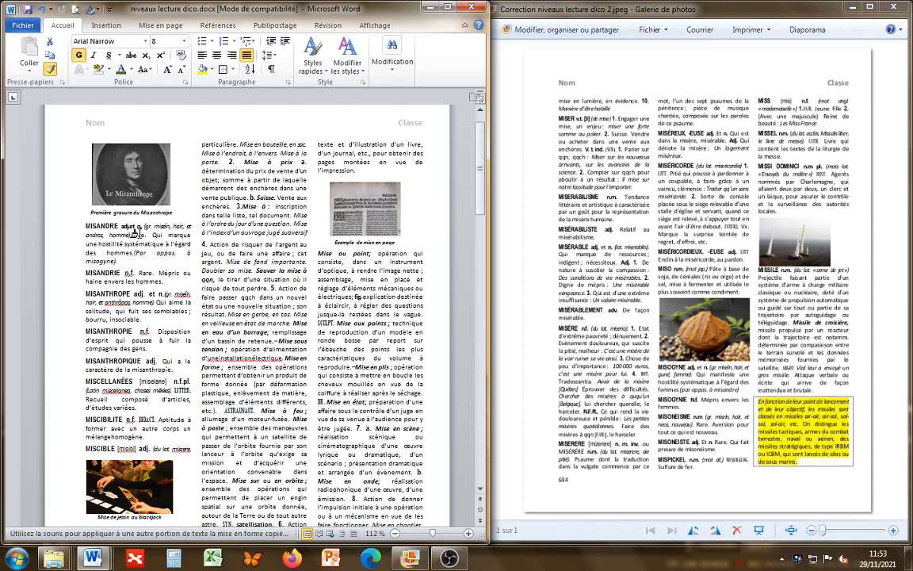
Apply the copied class formatting to "n.m." of MISERABILISME, "adj." of MISERABILISTE, and "adj. et n." and "Adj." in the MISERABLE entry.
mouse_move(118, 274)
left_mouse_down()
mouse_move(131, 274)
mouse_move(147, 294)
left_mouse_up()
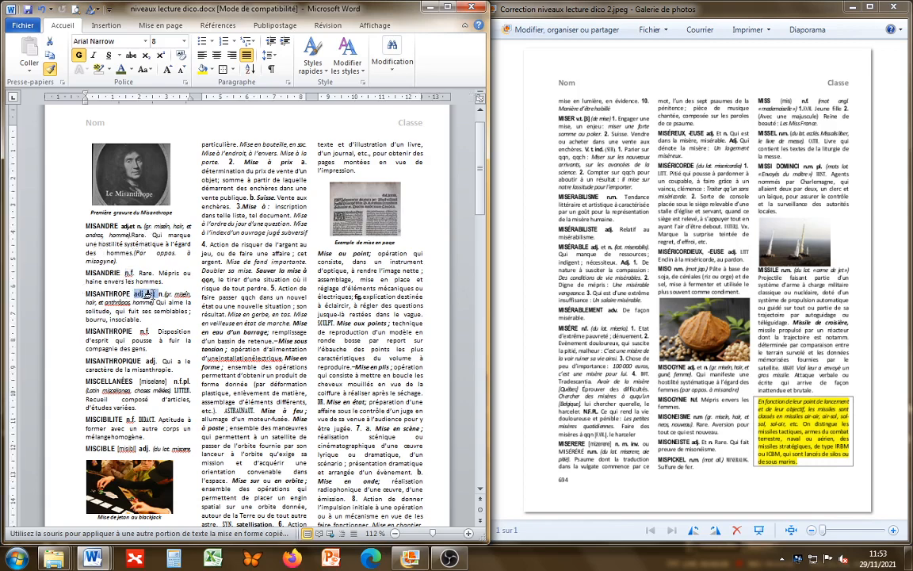
scroll(118, 250, "down", 12)
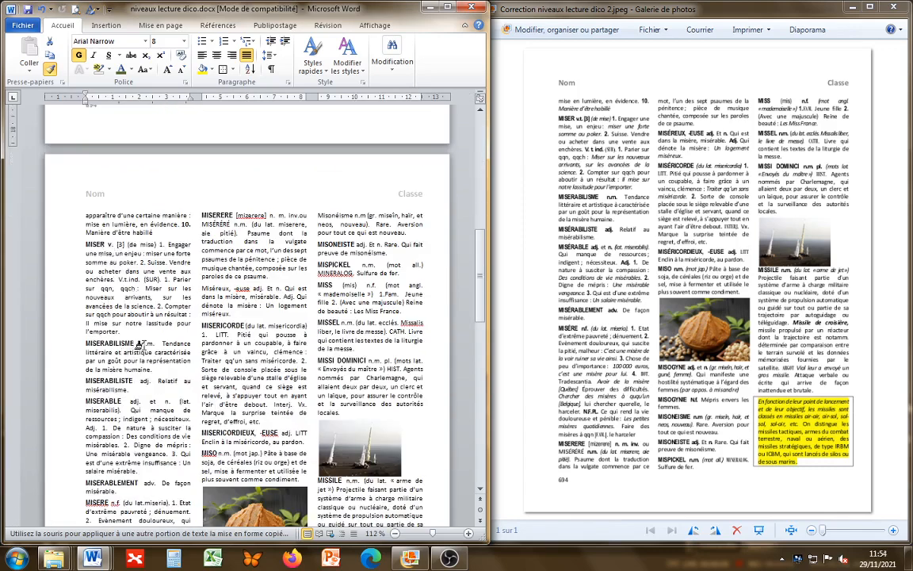
left_click_drag(141, 343, 154, 343)
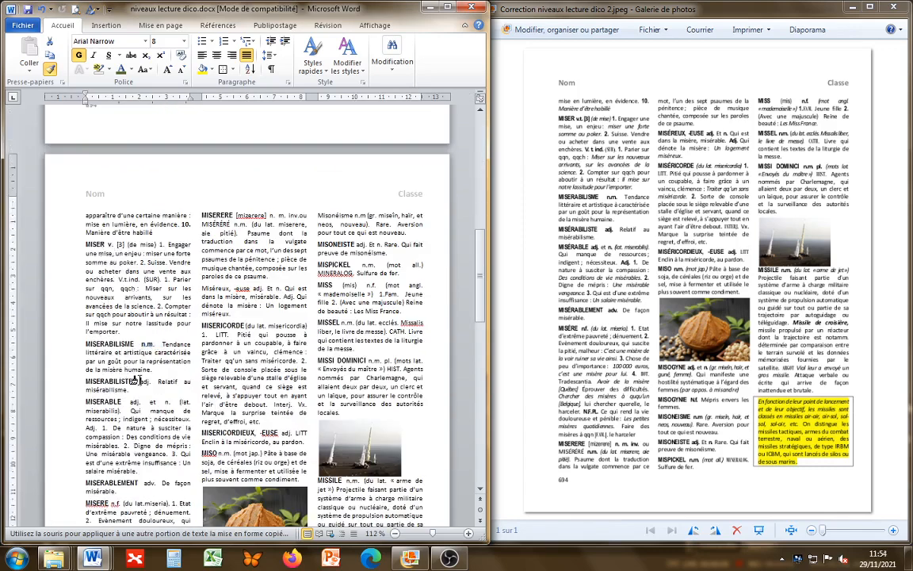
mouse_move(141, 381)
left_mouse_down()
mouse_move(156, 382)
mouse_move(150, 402)
mouse_move(181, 402)
left_mouse_up()
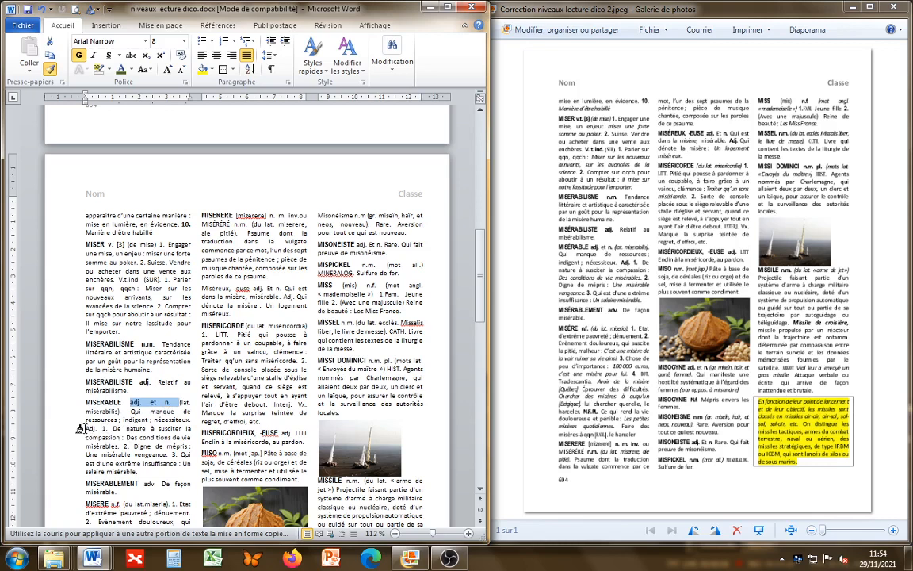
left_click_drag(84, 428, 102, 428)
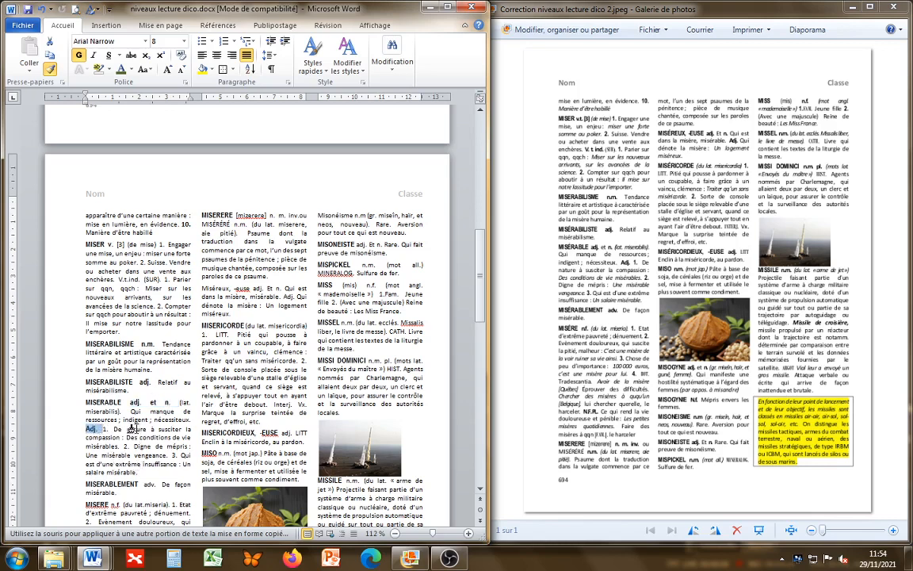
Apply the copied class formatting to "adv." of MISERABLEMENT, "n.f." of MISERE and "n.f." of MISOGYNIE.
scroll(119, 447, "down", 3)
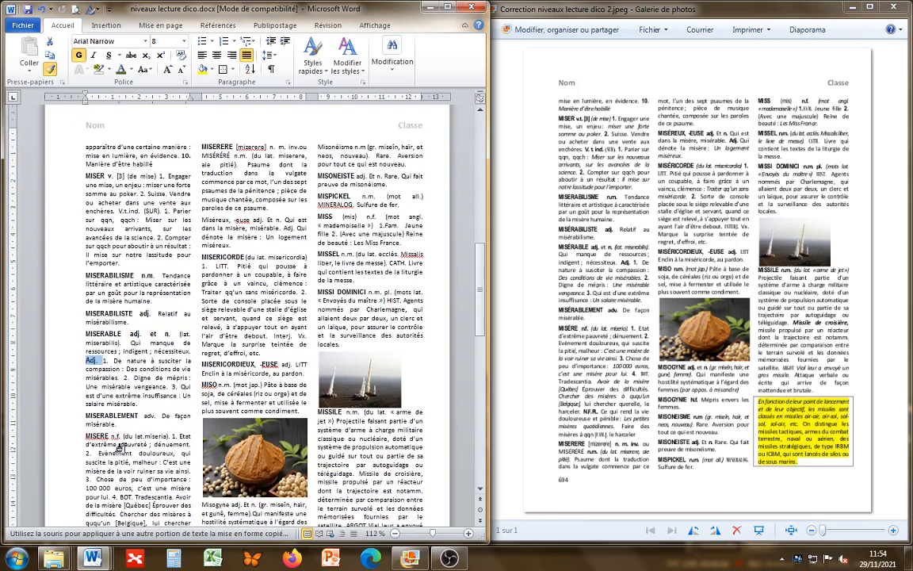
left_click_drag(143, 415, 156, 417)
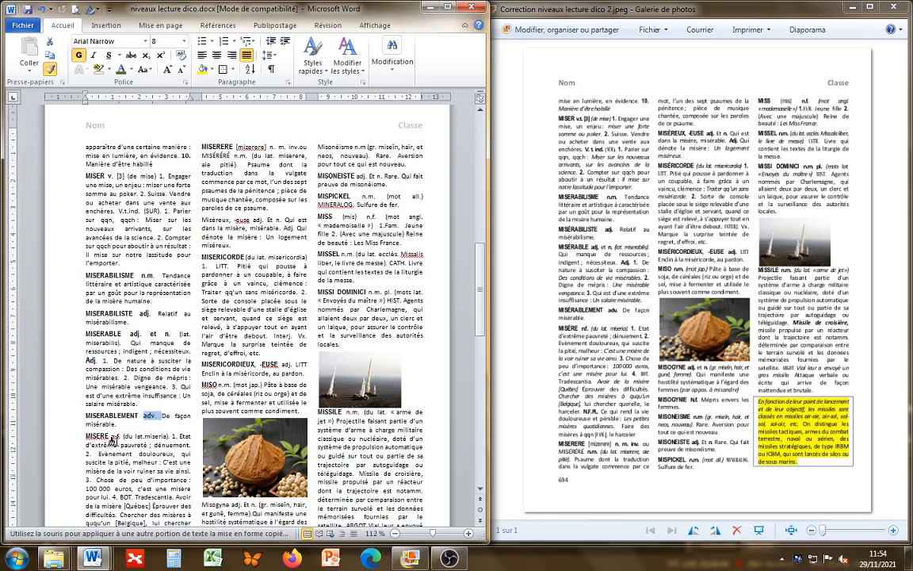
left_click_drag(110, 436, 123, 436)
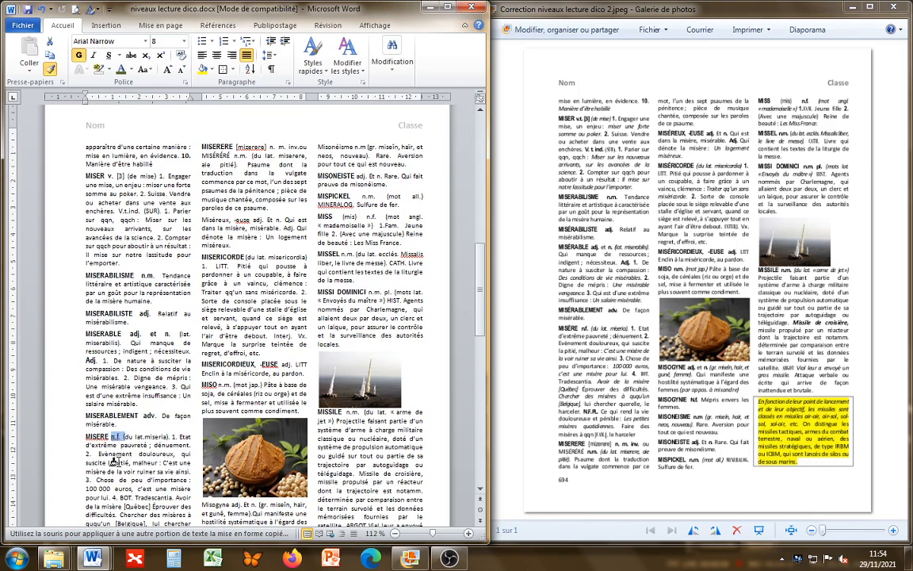
scroll(115, 452, "down", 1)
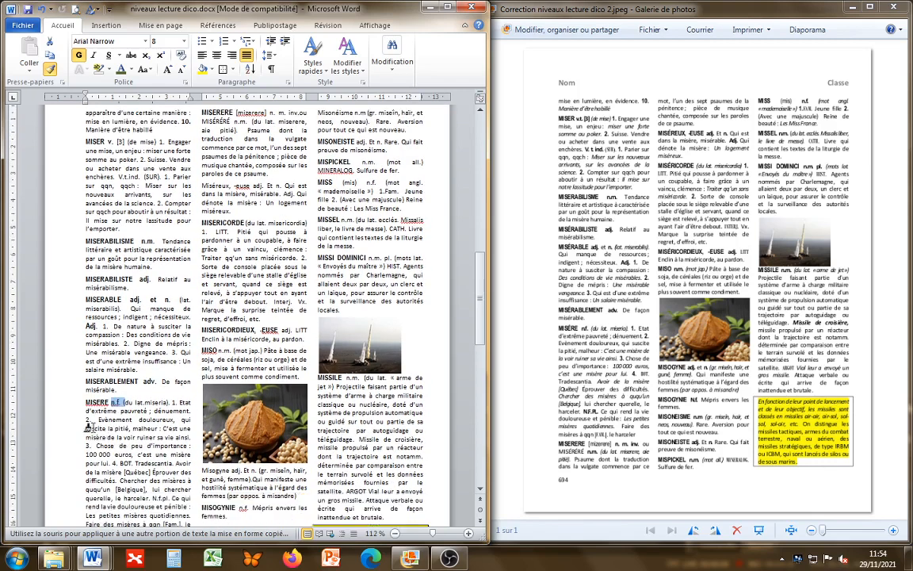
scroll(108, 417, "down", 2)
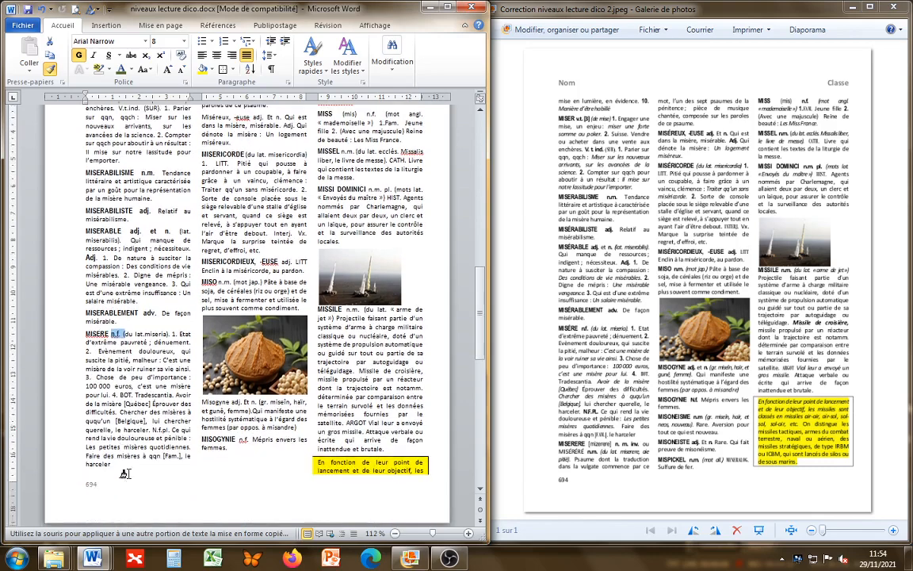
left_click_drag(239, 440, 241, 441)
Apply the copied class formatting to "n.m." of MISO, "adj." of MISERICORDIEUX, "n. m." of MISERERE and "adj. Et n." of Miséreux.
scroll(214, 421, "up", 2)
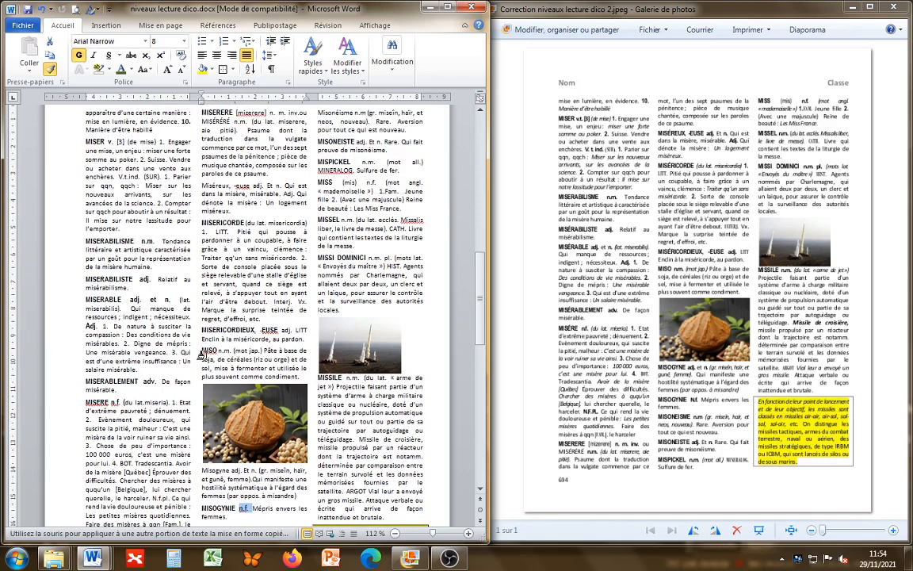
left_click_drag(220, 350, 220, 351)
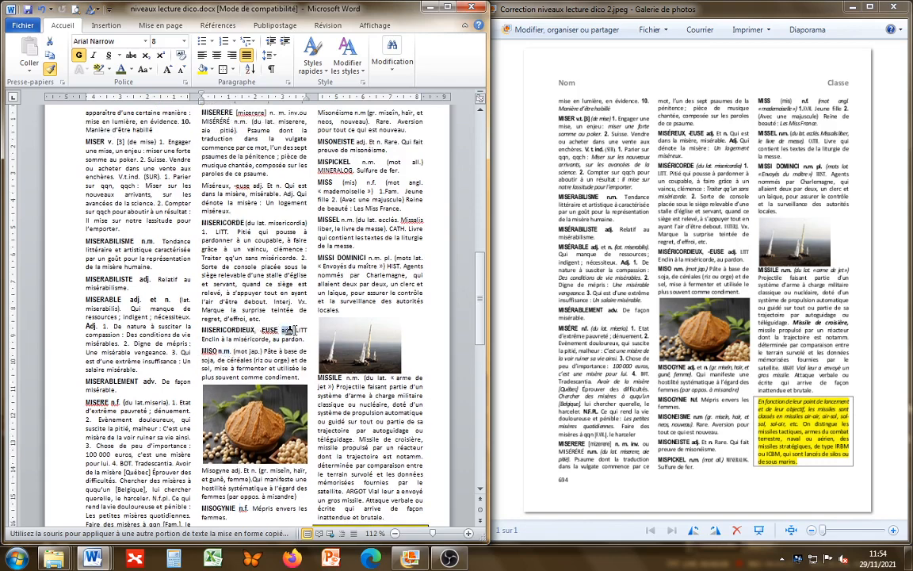
left_click_drag(295, 329, 297, 330)
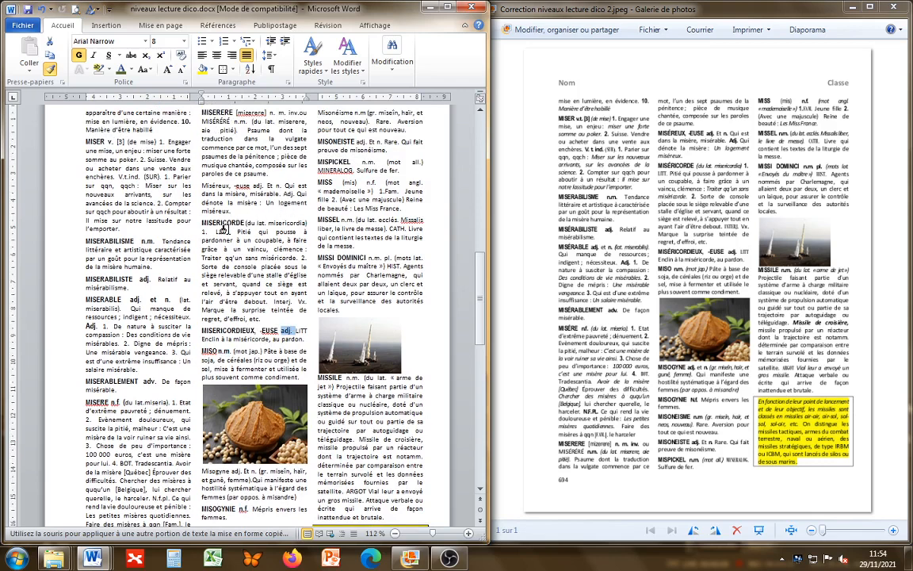
scroll(226, 266, "up", 1)
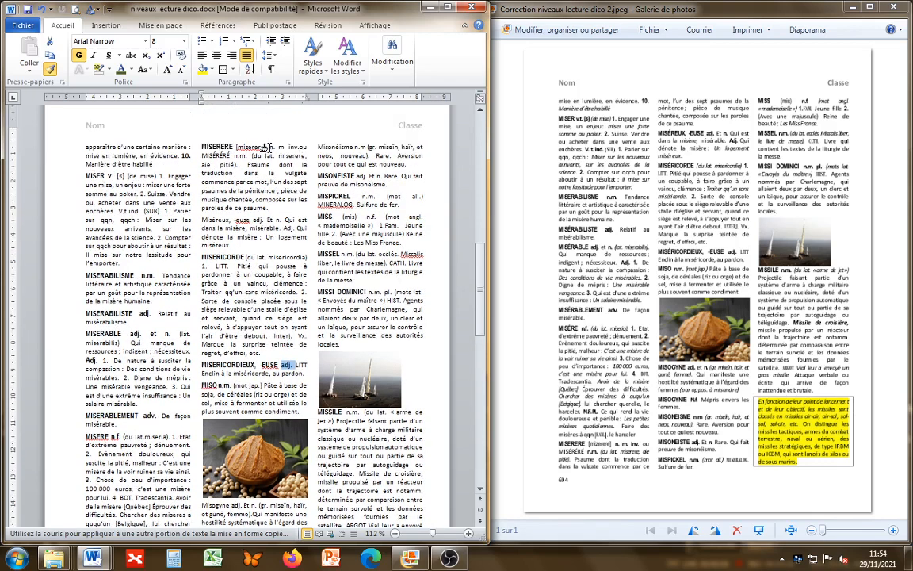
left_click_drag(269, 148, 279, 148)
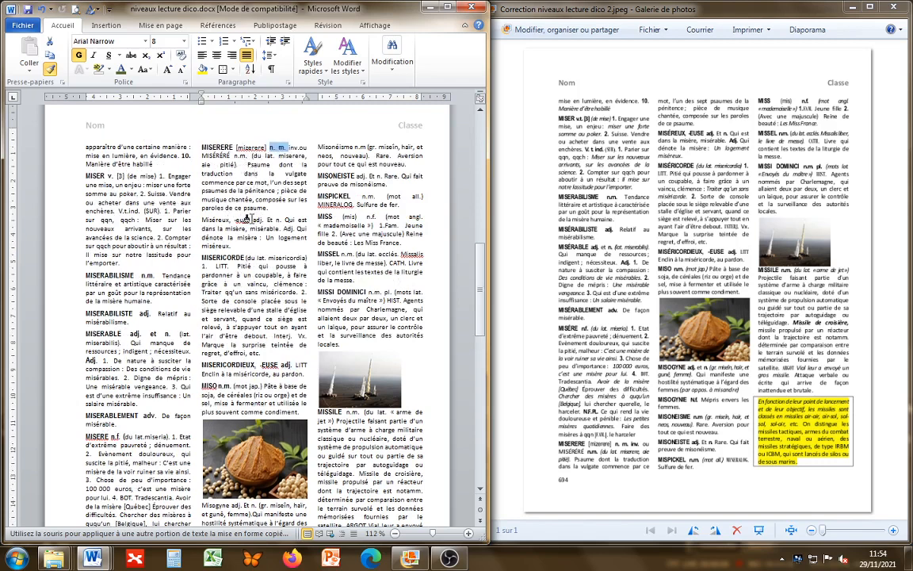
left_click_drag(252, 221, 291, 223)
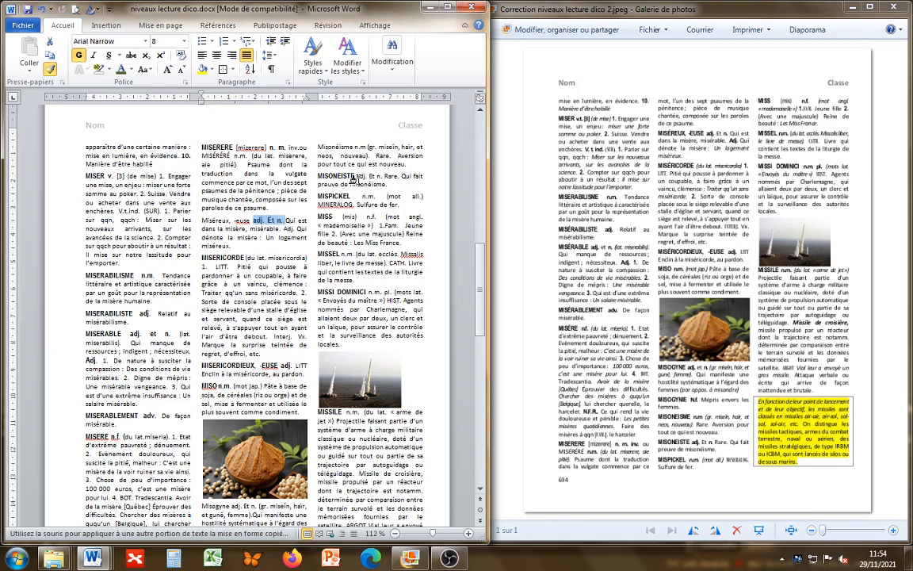
Apply the copied class formatting to the classes of MISONEISTE, MISPICKEL, MISS, MISSEL, MISSI DOMINICI and MISSILE, and stop copying the format.
mouse_move(356, 176)
left_mouse_down()
mouse_move(384, 176)
mouse_move(386, 217)
left_mouse_up()
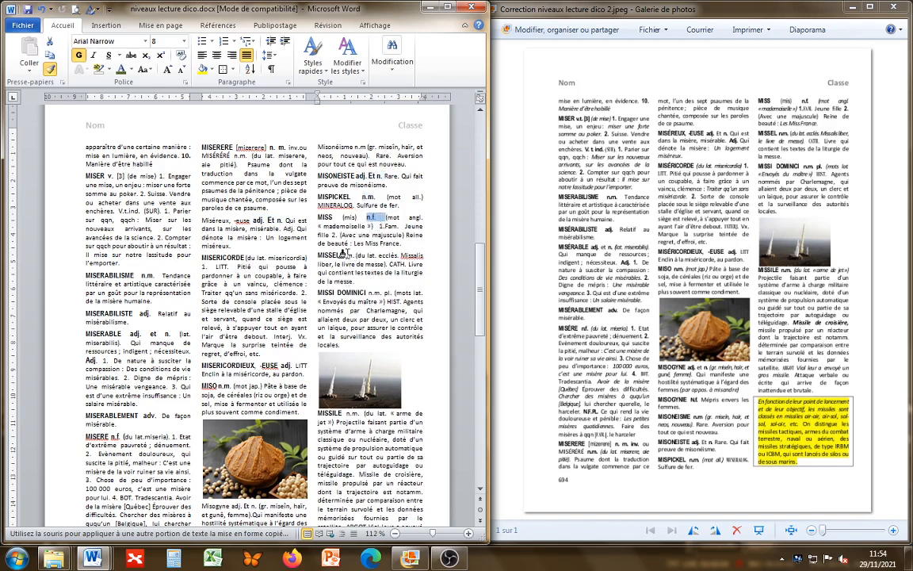
left_click_drag(341, 255, 338, 257)
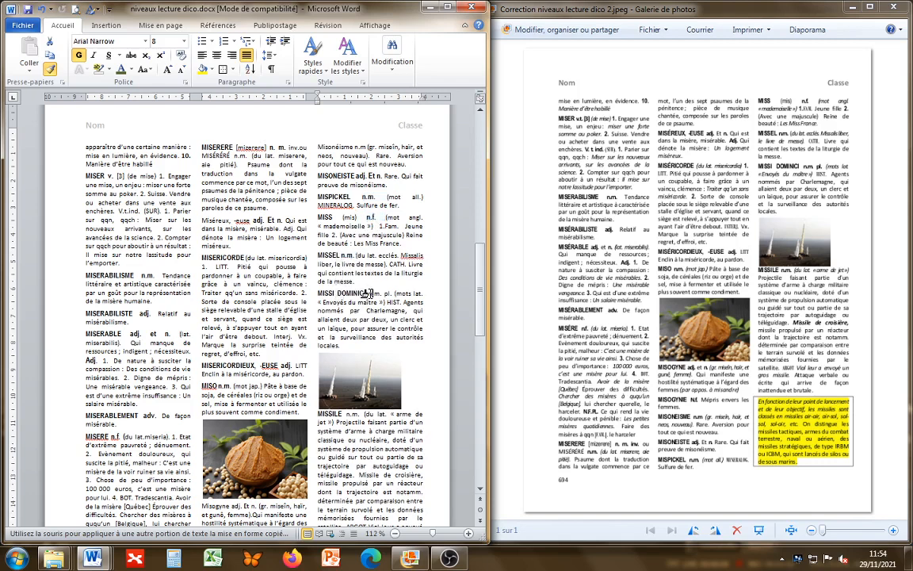
left_click_drag(368, 294, 390, 294)
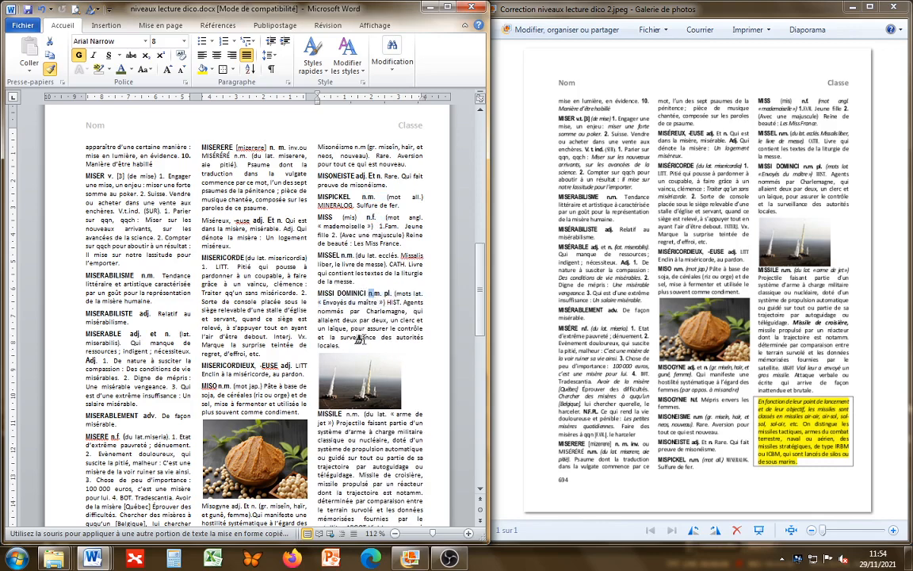
scroll(346, 332, "down", 3)
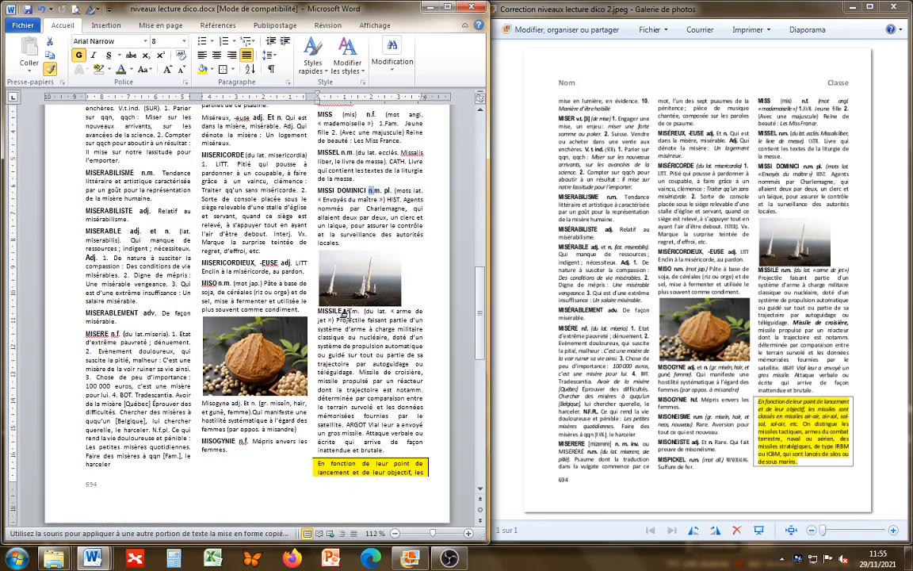
left_click_drag(346, 313, 363, 313)
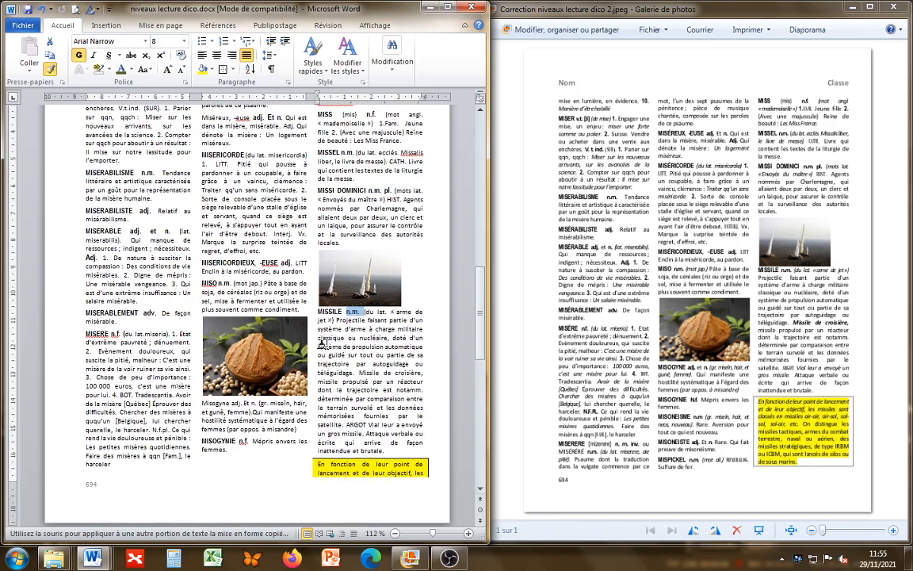
key("Escape")
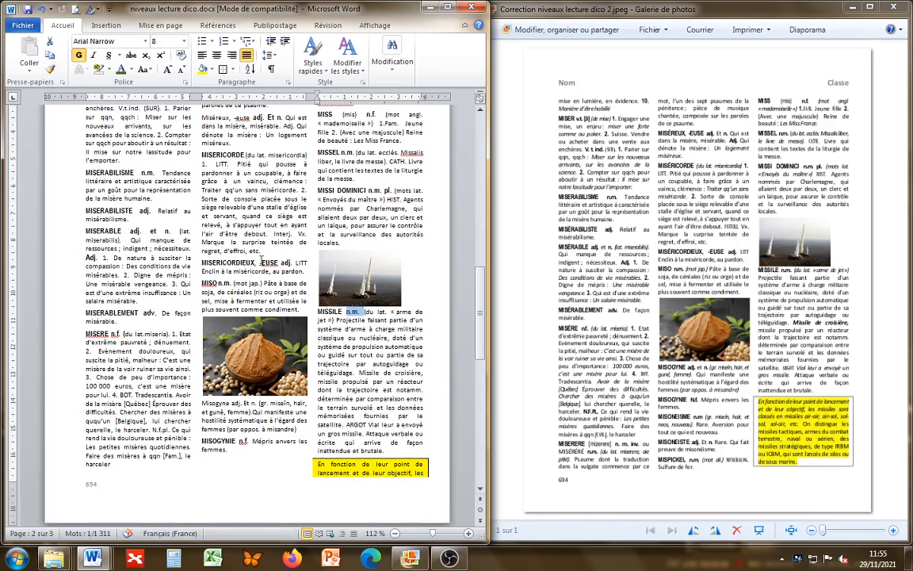
Copy the headword formatting of MISERICORDIEUX onto "Miséreux, -euse" with Format Painter.
double_click(227, 263)
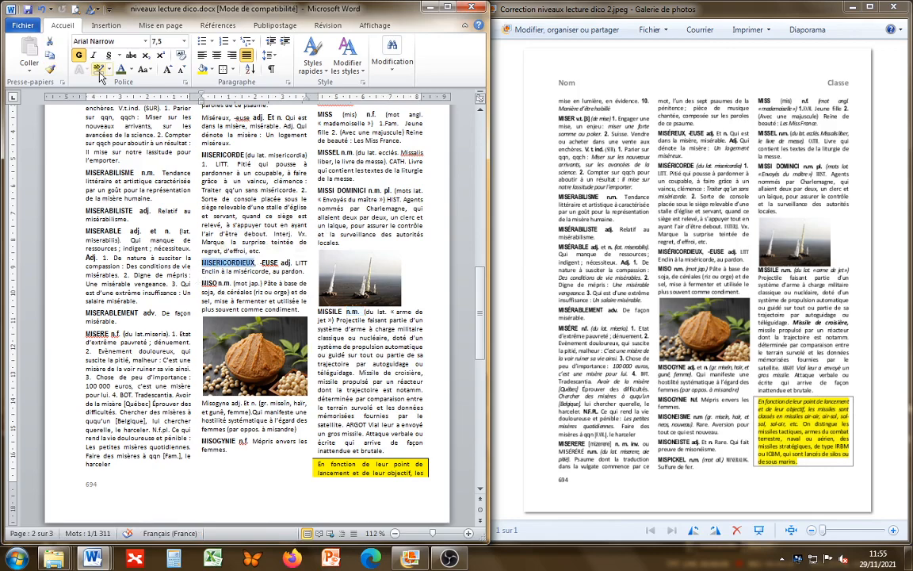
left_click(50, 69)
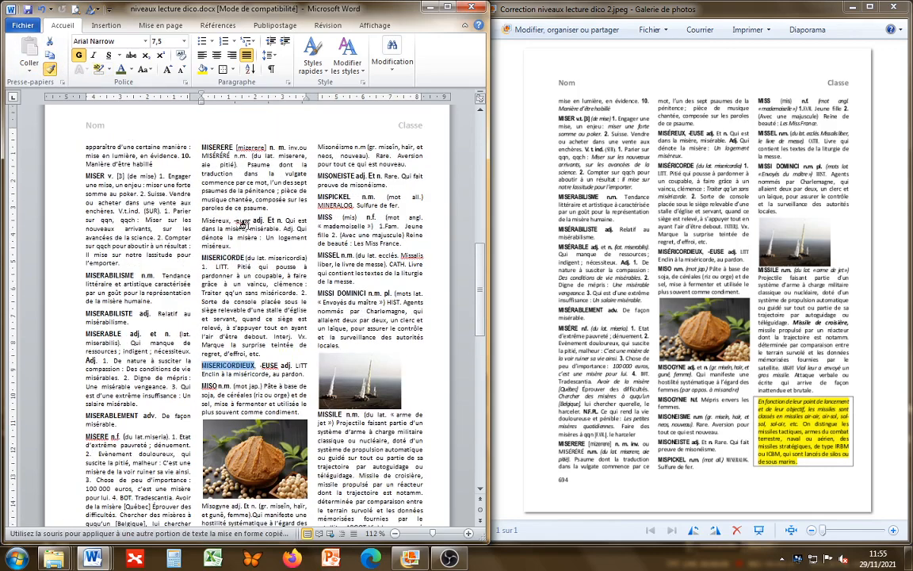
scroll(222, 214, "up", 3)
left_click_drag(202, 221, 255, 220)
key("Escape")
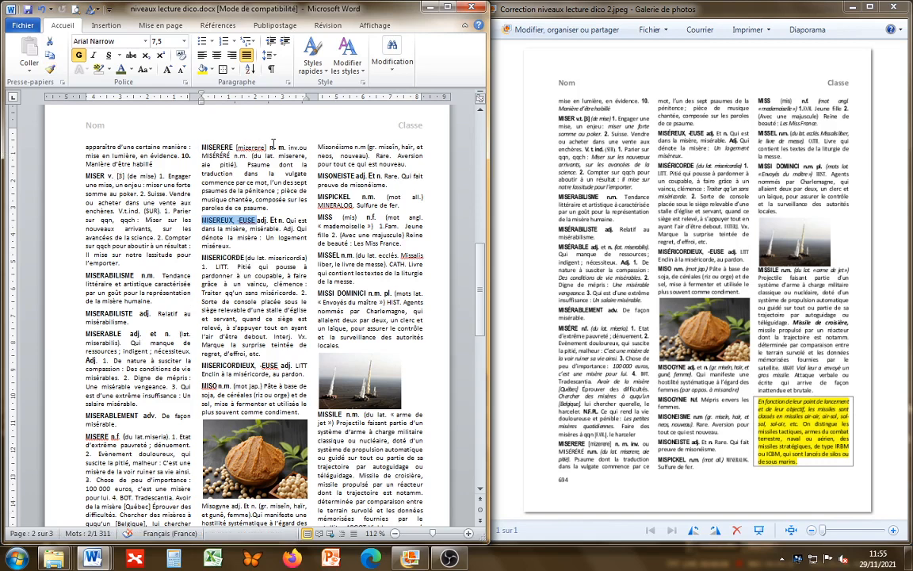
Copy the class formatting of "n. m." in the MISERERE entry onto "v. [3]" in the MISER entry.
left_click(272, 147)
left_click(50, 69)
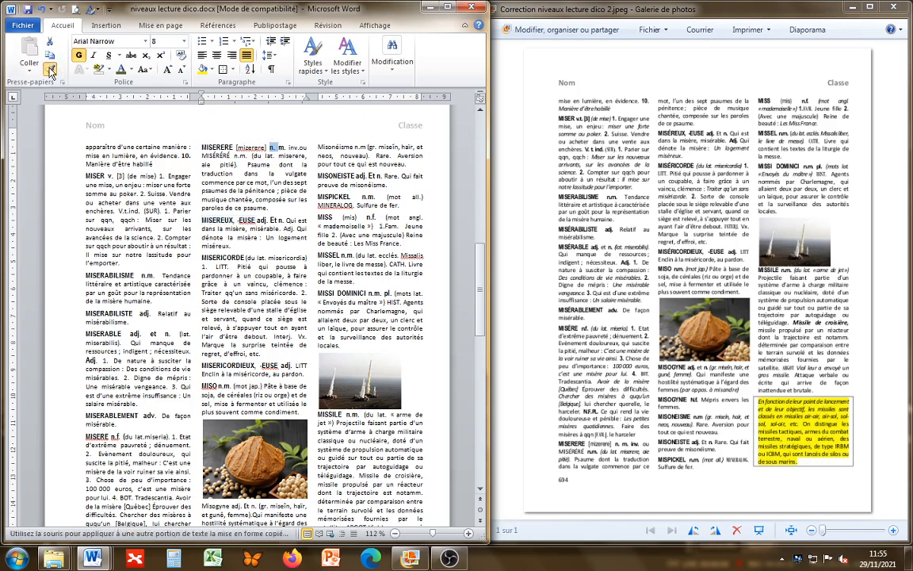
left_click_drag(107, 174, 127, 175)
key("Escape")
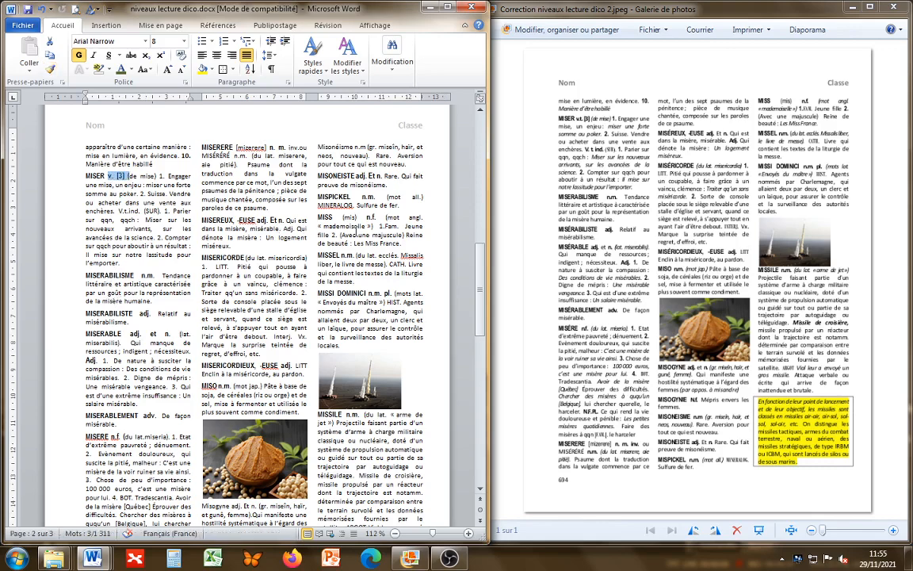
Copy the etymology formatting of "(p. passé fém. de mettre)" in the first page's MISE entry onto "(de mise)" in the MISER entry.
scroll(272, 239, "up", 3)
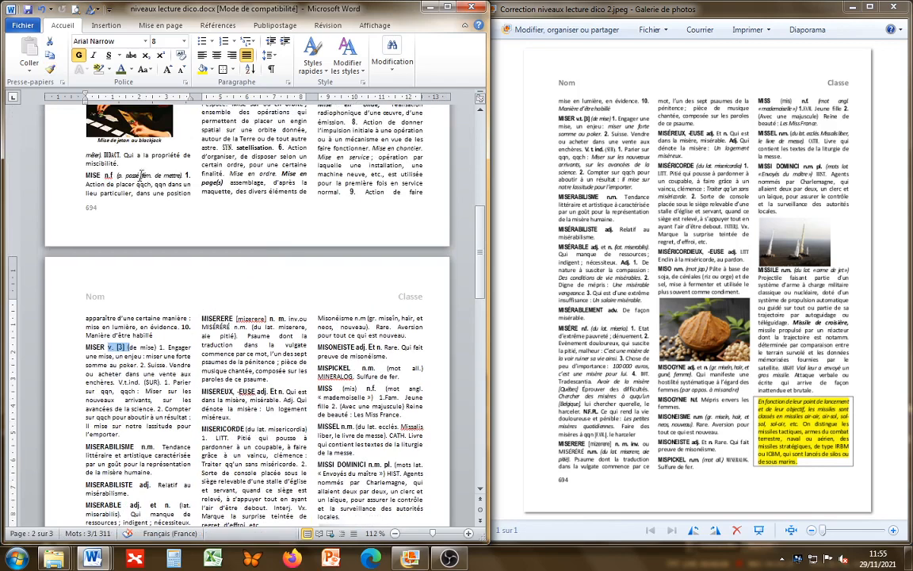
left_click_drag(117, 175, 151, 175)
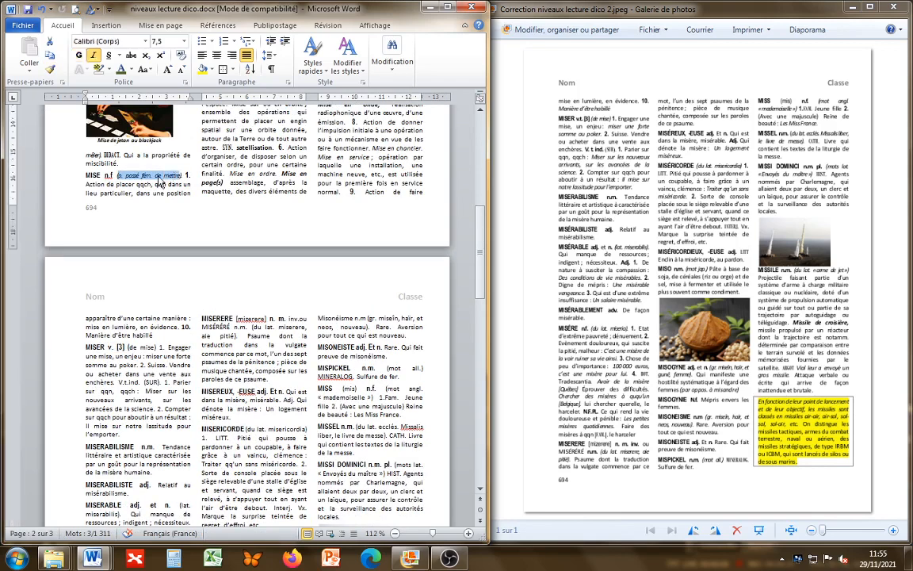
left_click(49, 69)
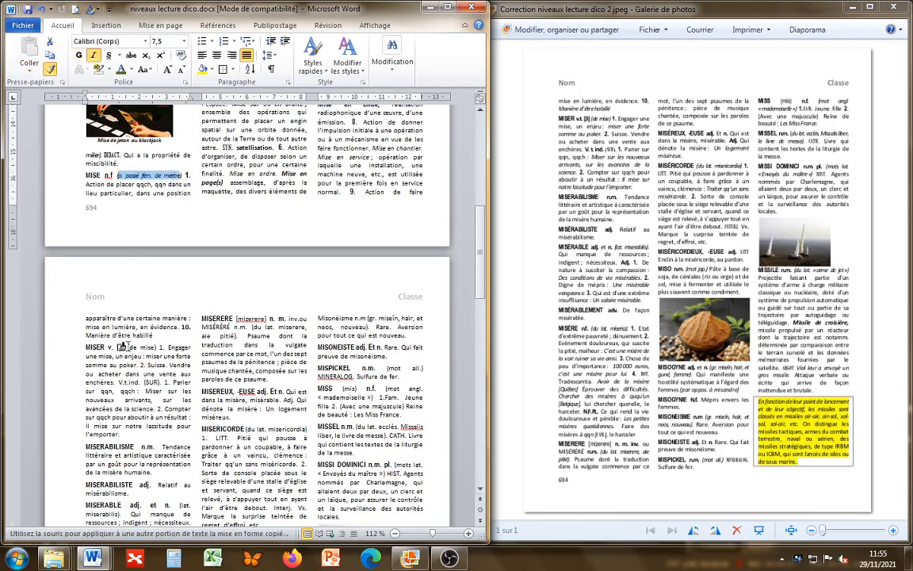
left_click_drag(128, 347, 156, 349)
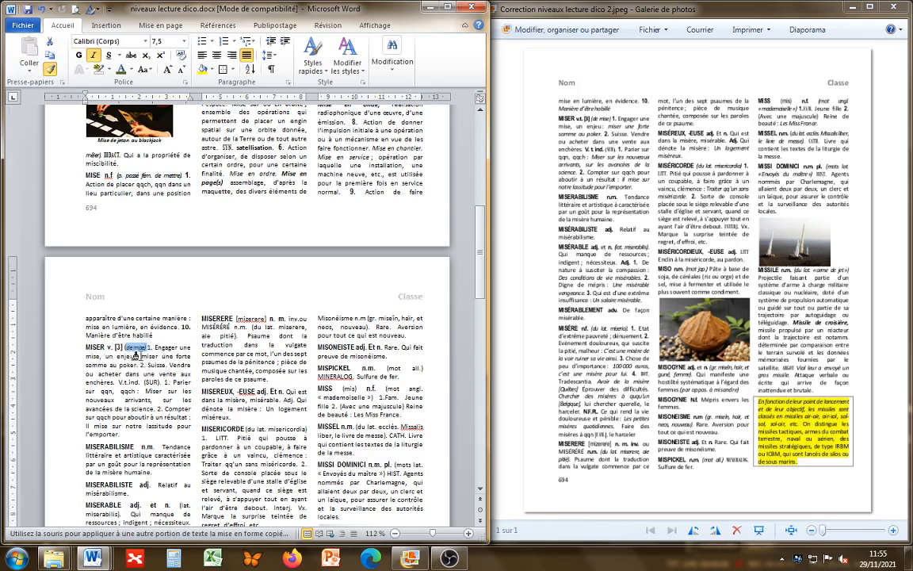
Replace the opening characters of "(de mise)" in the MISER entry with "²".
left_click(124, 347)
left_click_drag(125, 347, 129, 348)
type("²")
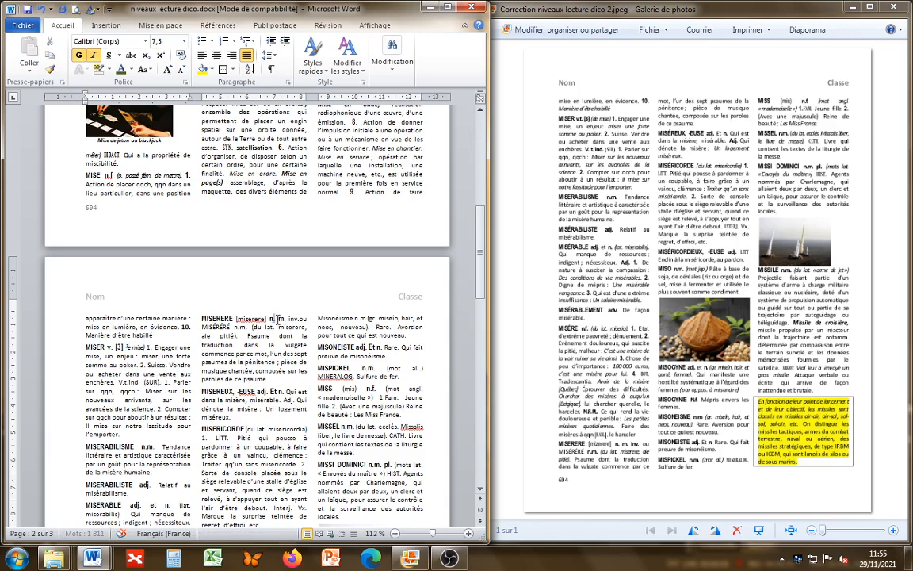
Copy the class formatting of "n. m." in the MISERERE entry onto "inv." and onto "n.m." after MISÉRÉRÉ.
double_click(271, 317)
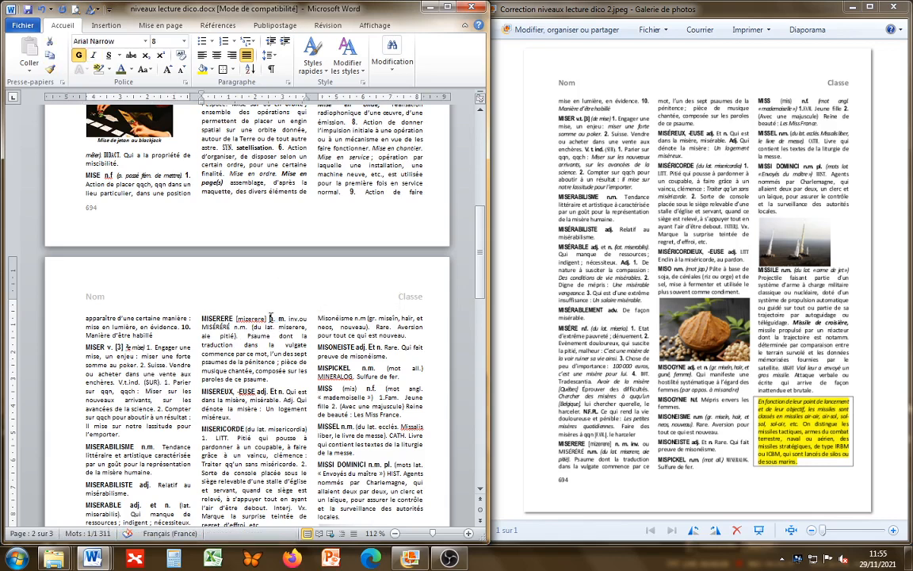
left_click(50, 69)
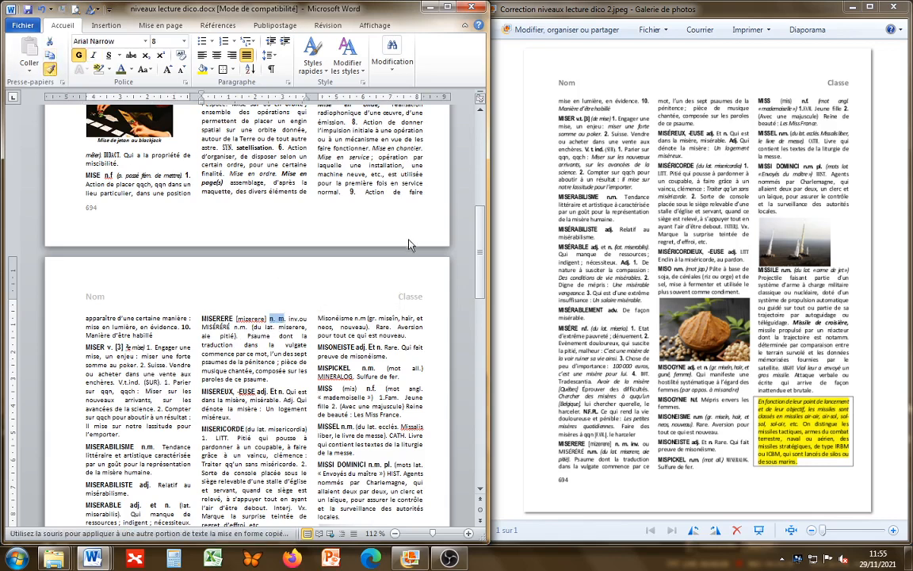
mouse_move(287, 318)
left_mouse_down()
mouse_move(308, 318)
mouse_move(300, 318)
left_mouse_up()
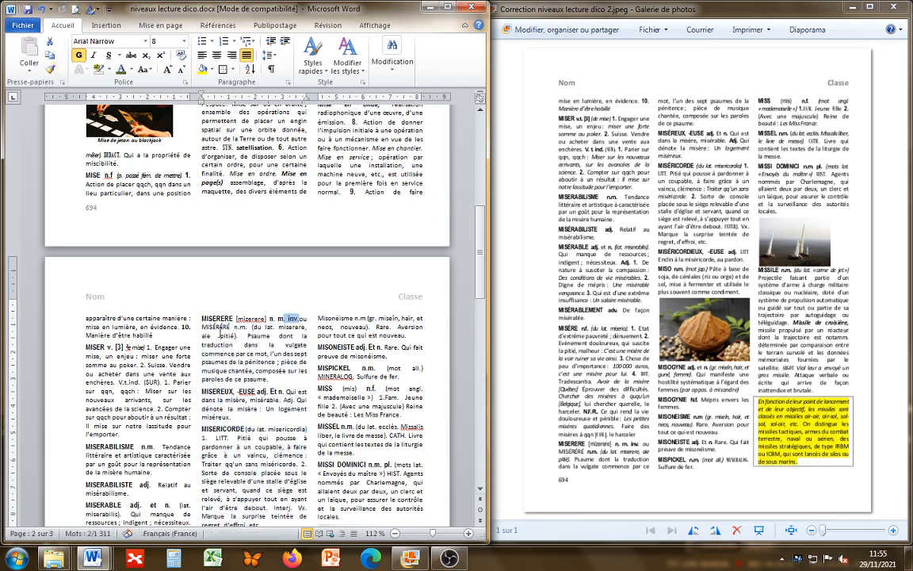
left_click(50, 69)
left_click_drag(235, 328, 252, 327)
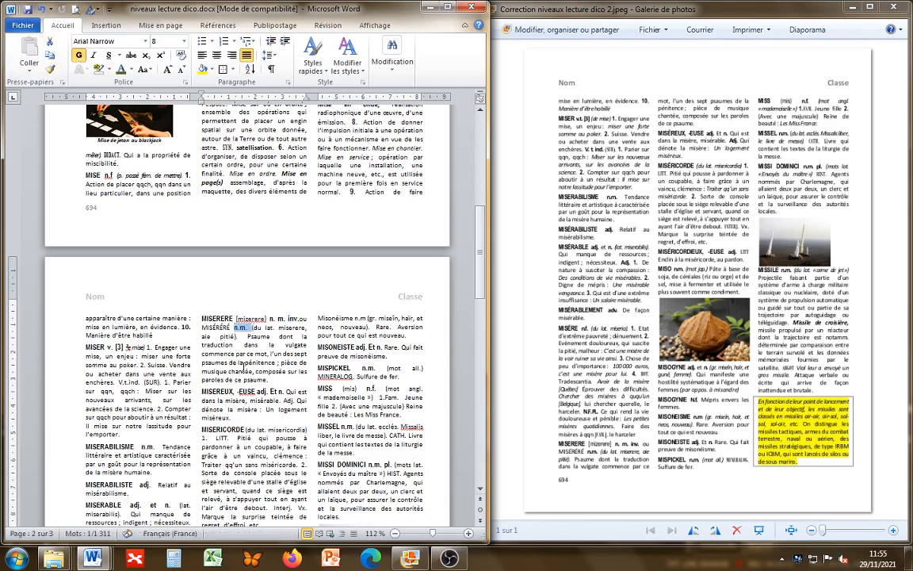
Copy the formatting of the sense number "4." on the first page onto the first "1." in the MISER entry.
double_click(150, 348)
left_click(150, 347)
scroll(148, 333, "up", 5)
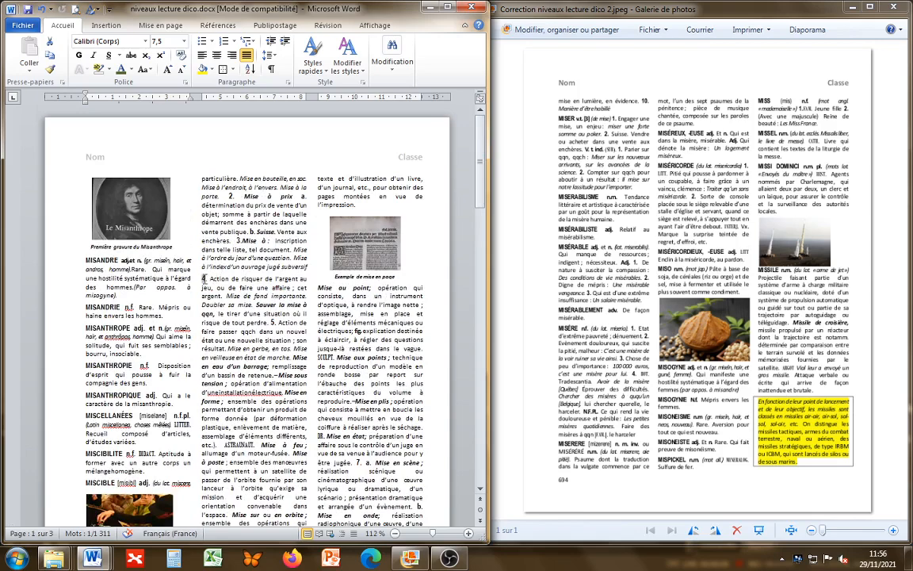
double_click(205, 279)
left_click(51, 69)
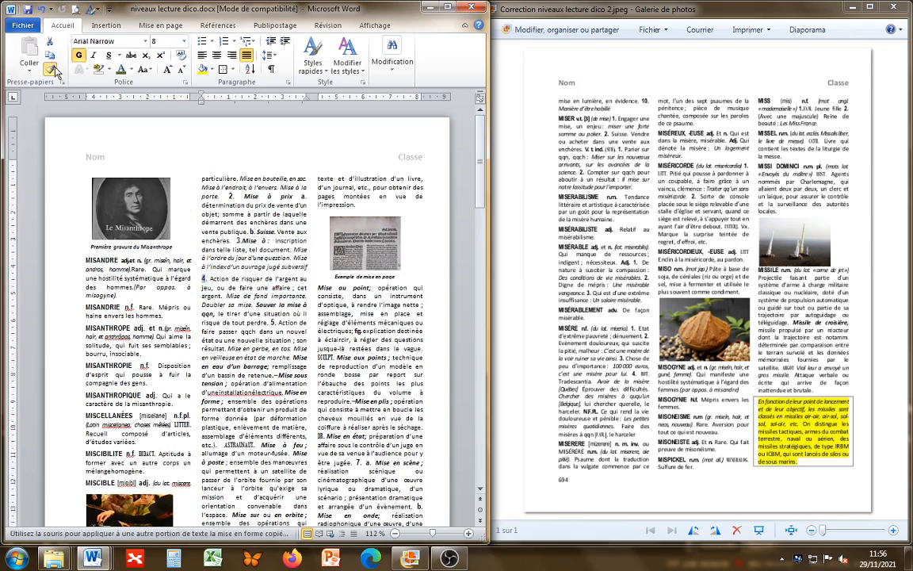
scroll(71, 166, "down", 12)
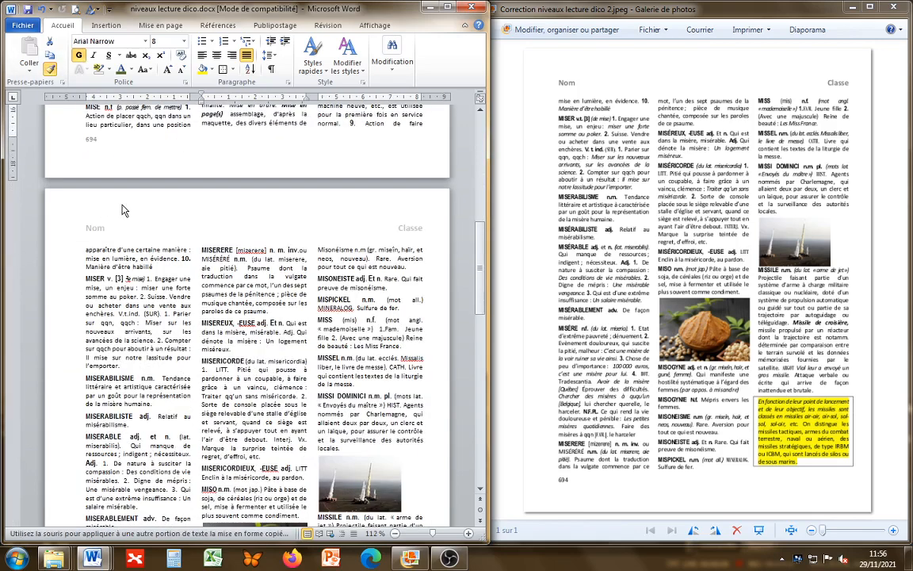
left_click(149, 279)
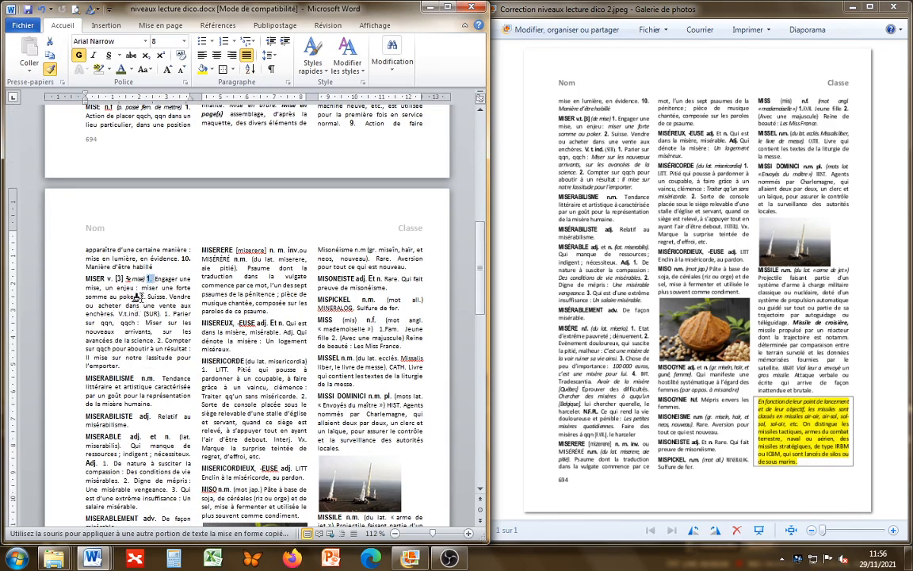
Apply the copied sense-number formatting to the remaining "2.", "1." and "2." in the MISER entry and to "2." and "1." in MISERABLE.
left_click(145, 298)
left_click_drag(145, 299, 145, 299)
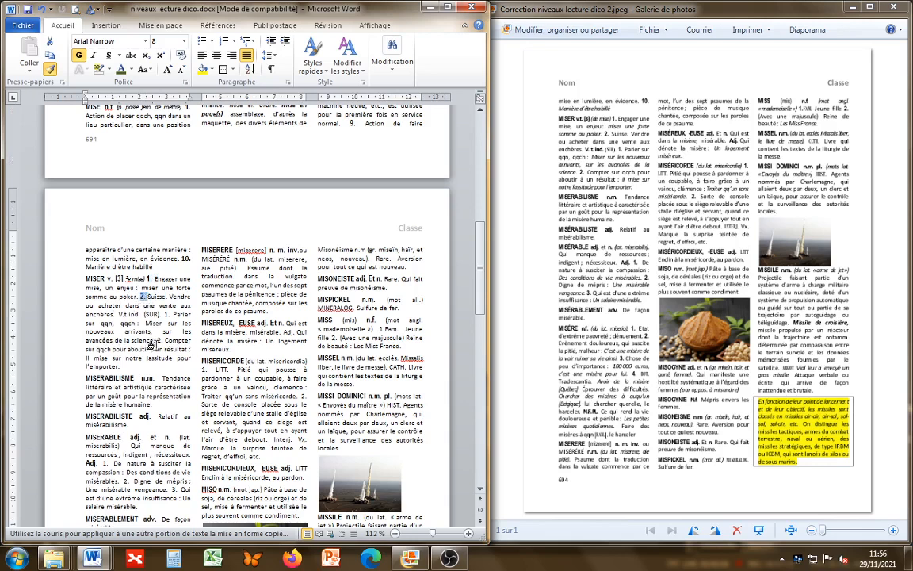
left_click(168, 314)
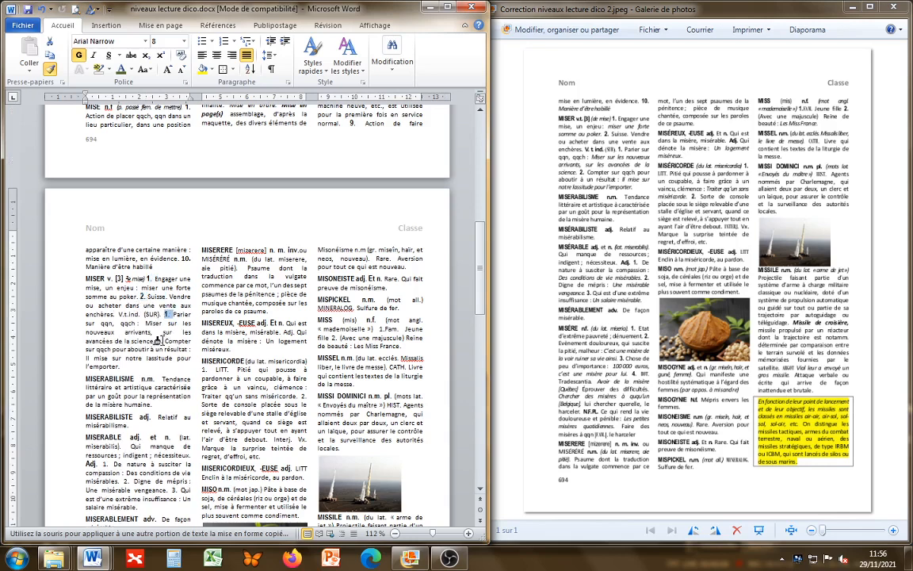
left_click(158, 340)
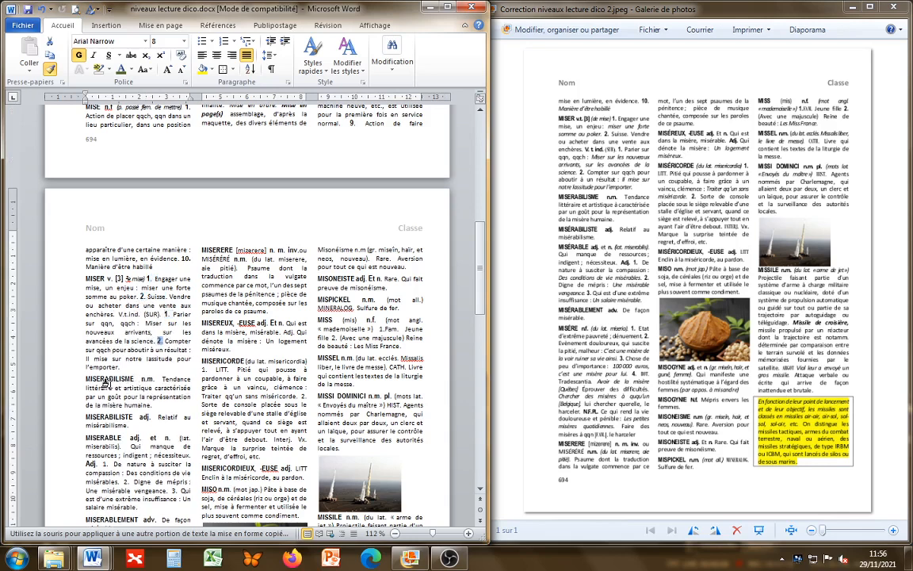
left_click(125, 481)
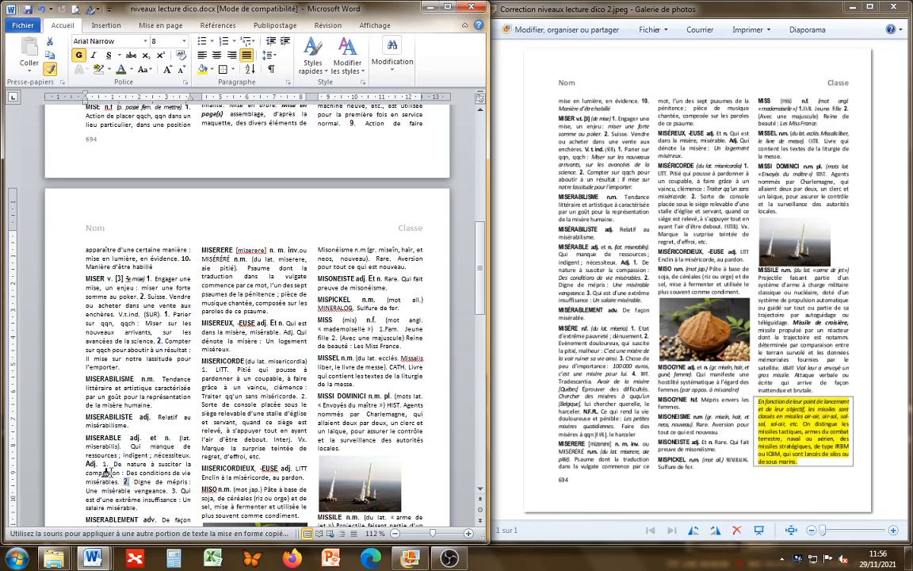
left_click(105, 465)
Apply the copied sense-number formatting to "1.", "2.", "3." and "4." in the MISERE entry.
scroll(147, 420, "down", 2)
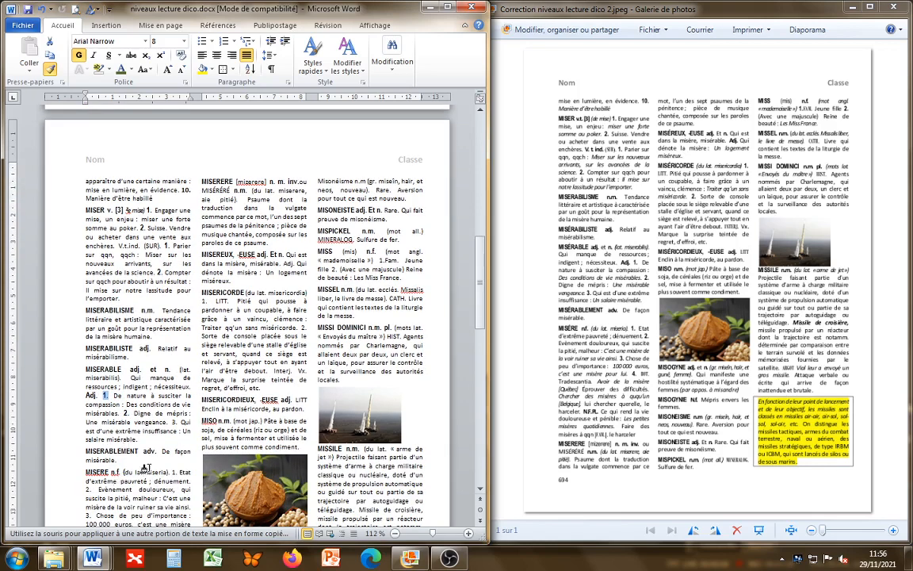
left_click(89, 489)
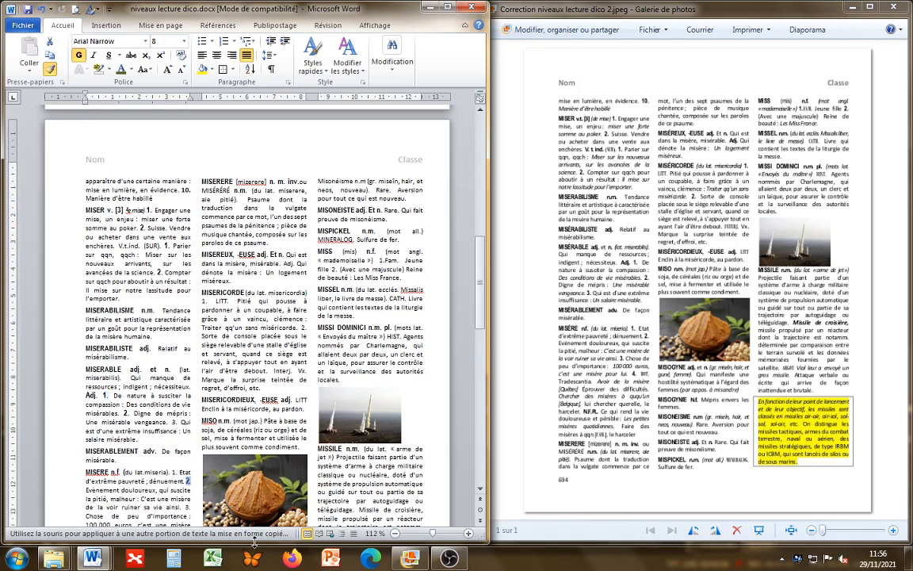
left_click(176, 470)
scroll(167, 452, "down", 3)
left_click(188, 404)
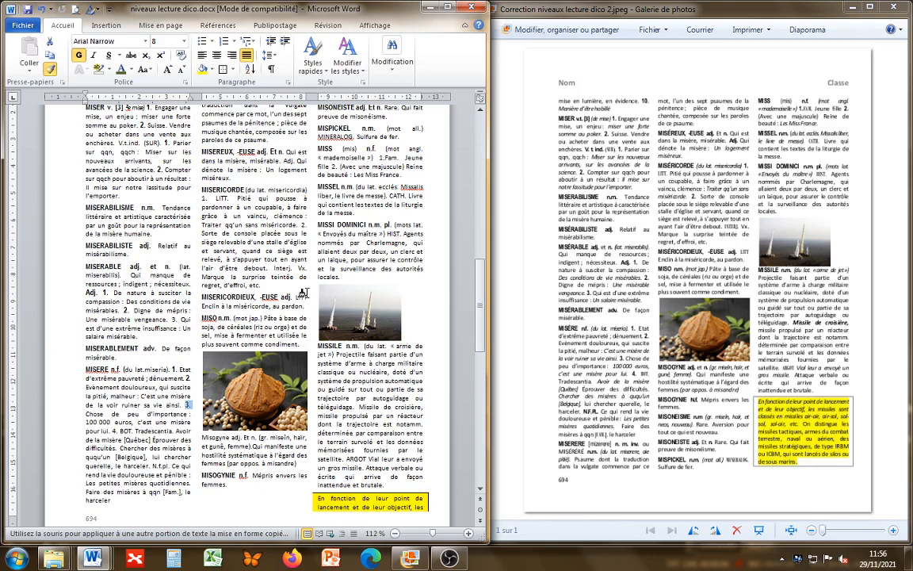
scroll(238, 246, "up", 4)
scroll(190, 322, "down", 3)
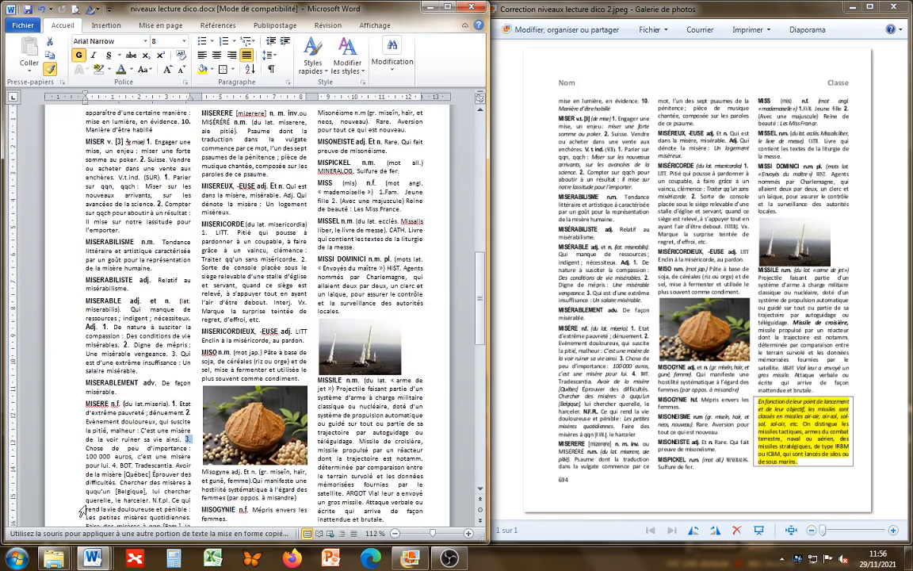
scroll(80, 511, "down", 1)
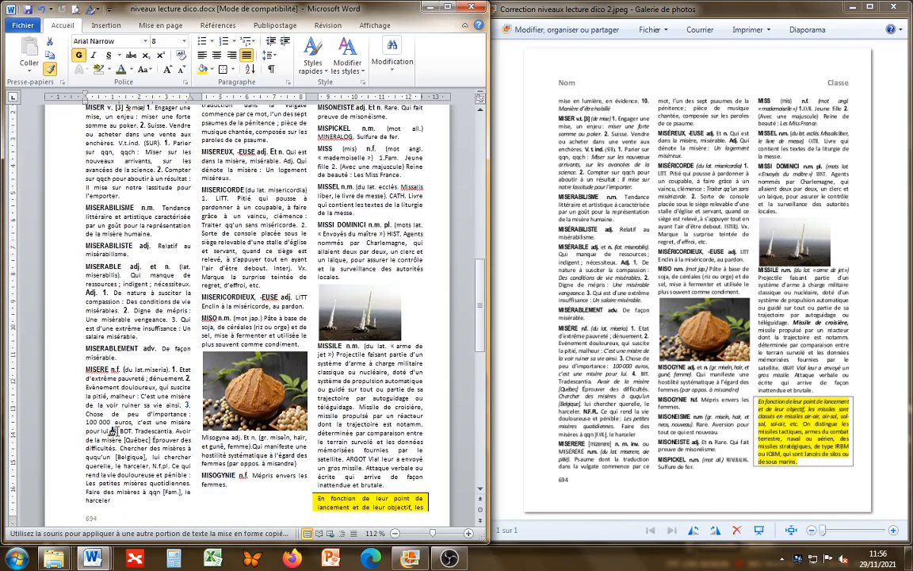
left_click_drag(117, 431, 112, 431)
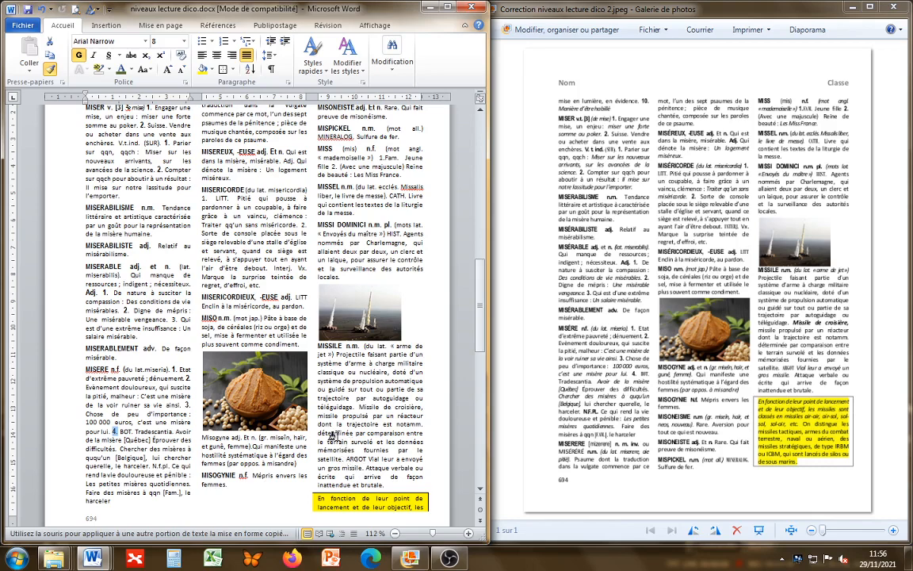
Apply the copied sense-number formatting to "1." and "2." in the MISERICORDE entry.
scroll(218, 436, "up", 3)
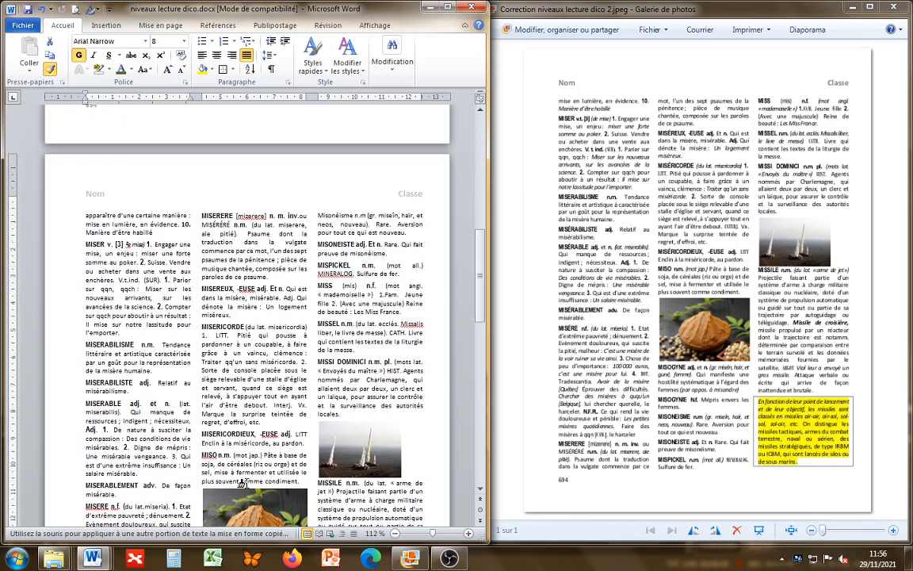
left_click(202, 335)
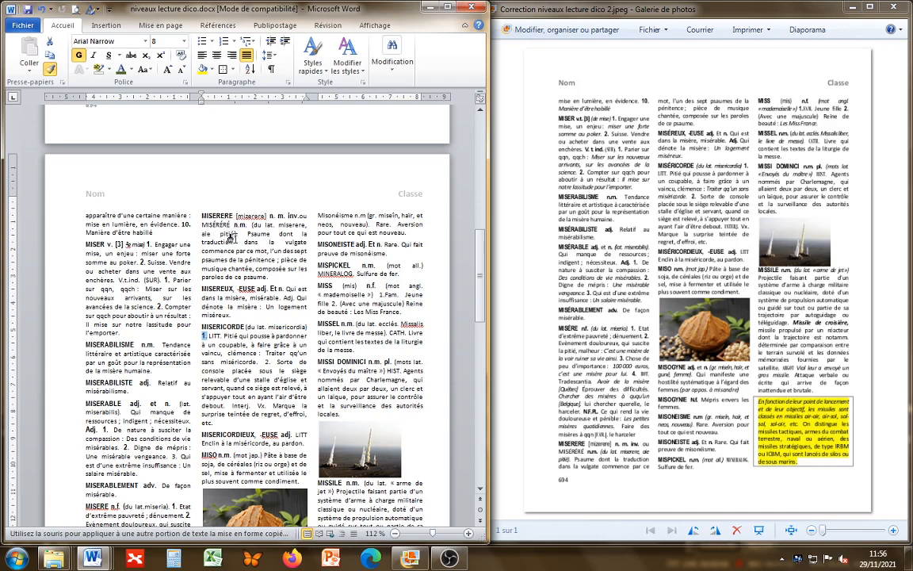
left_click(269, 363)
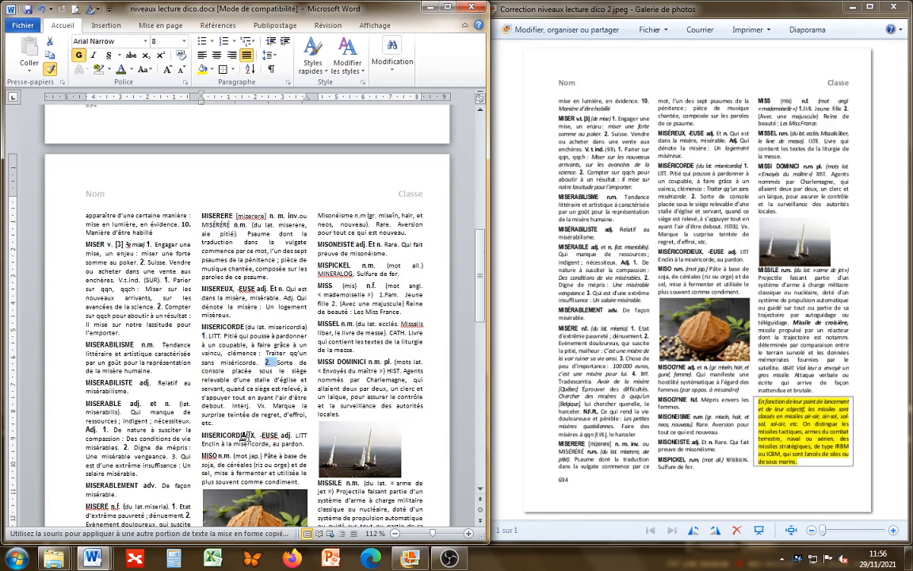
Apply the copied sense-number formatting to "1." and "2." in the MISS entry.
scroll(270, 400, "down", 3)
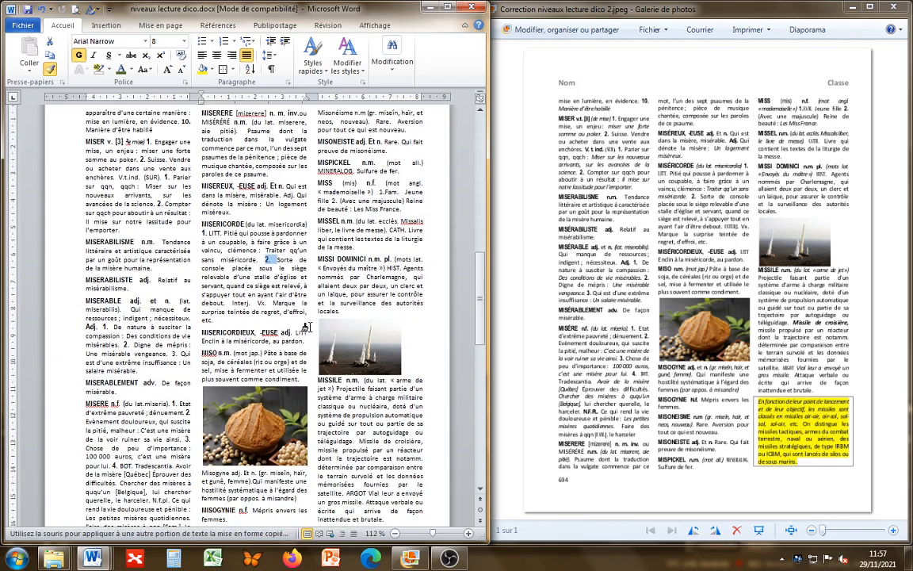
scroll(285, 297, "down", 3)
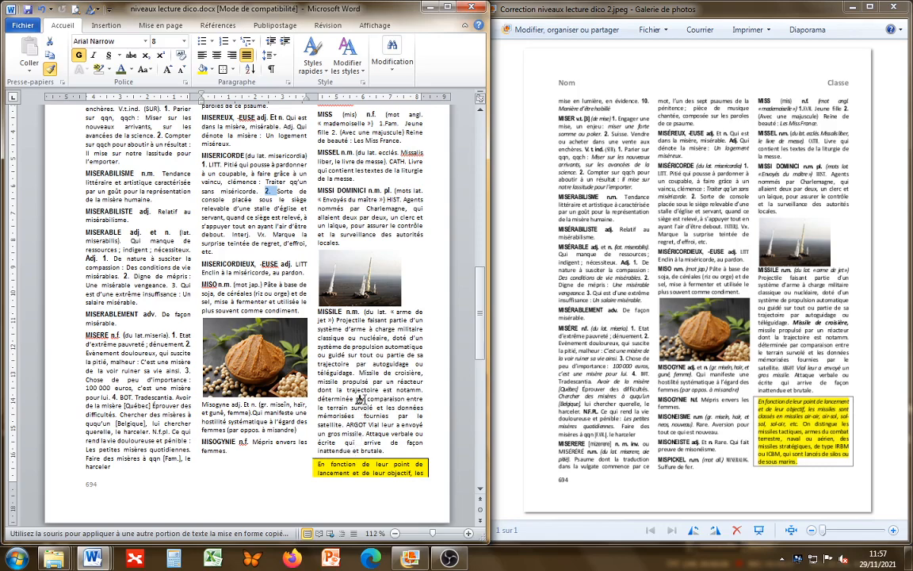
scroll(330, 365, "up", 3)
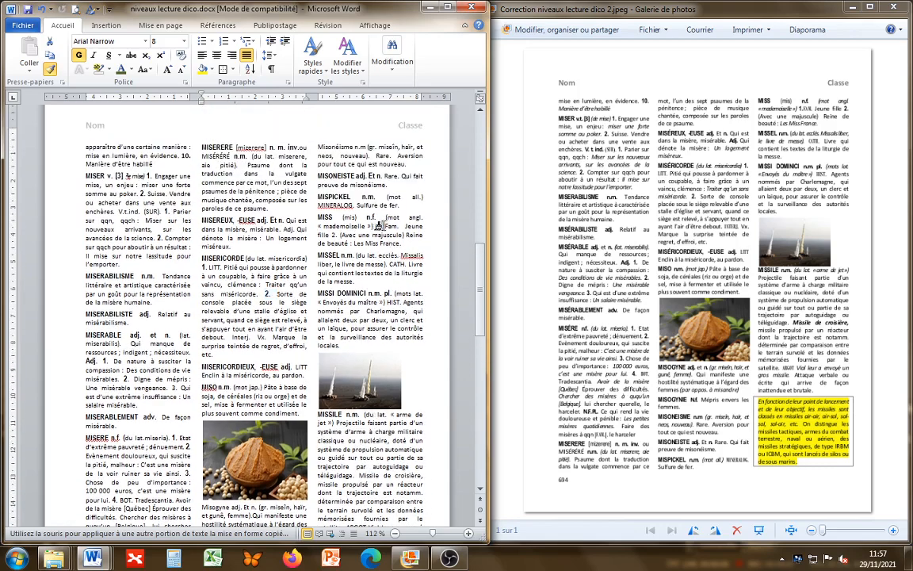
left_click_drag(380, 227, 388, 227)
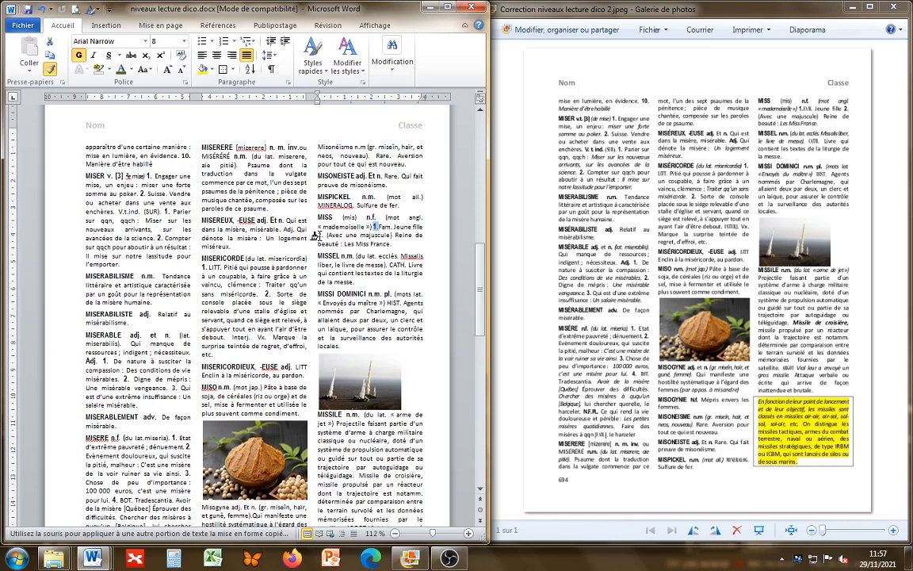
left_click(314, 235)
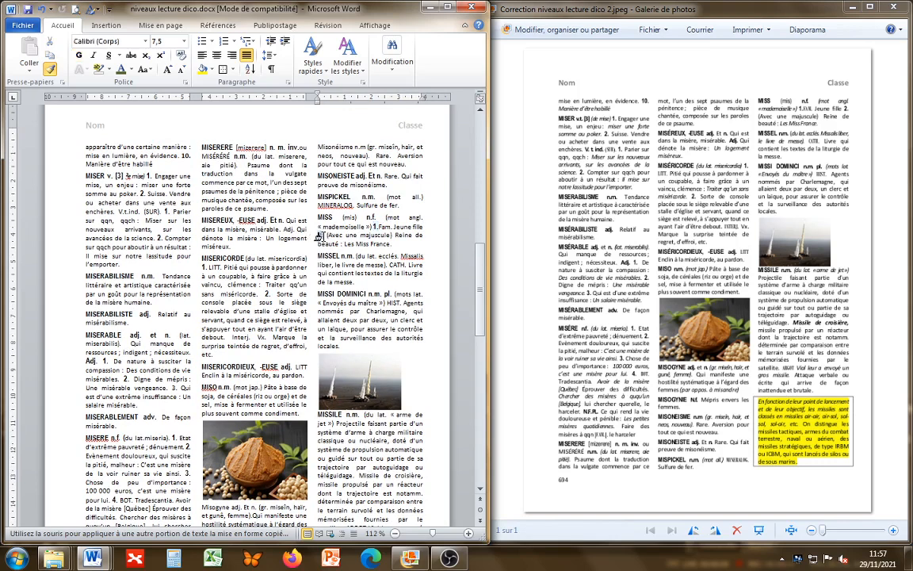
double_click(320, 236)
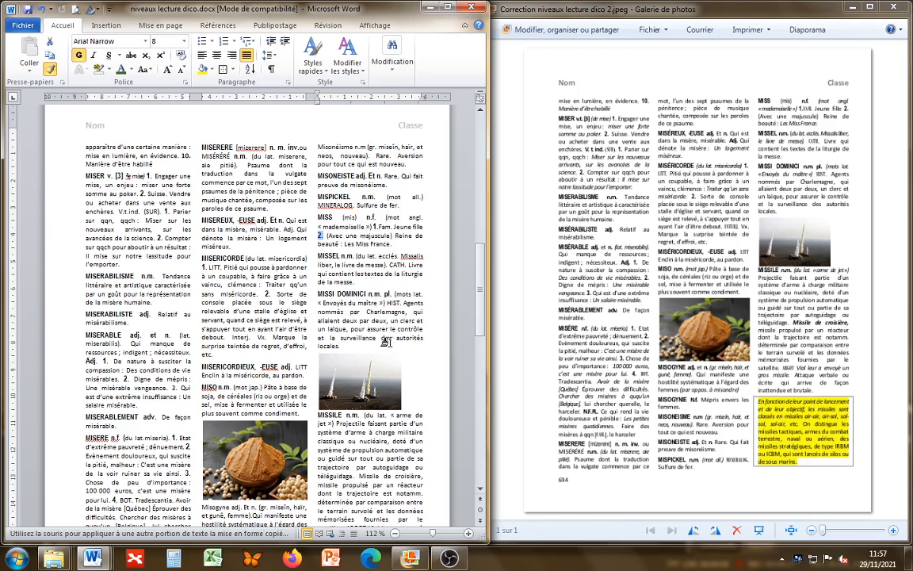
Copy the italic etymology formatting from the first page's MISANDRE entry for repeated use and apply it to "(lat. miserabilis)" in the MISERABLE entry.
scroll(314, 373, "up", 10)
scroll(153, 265, "up", 4)
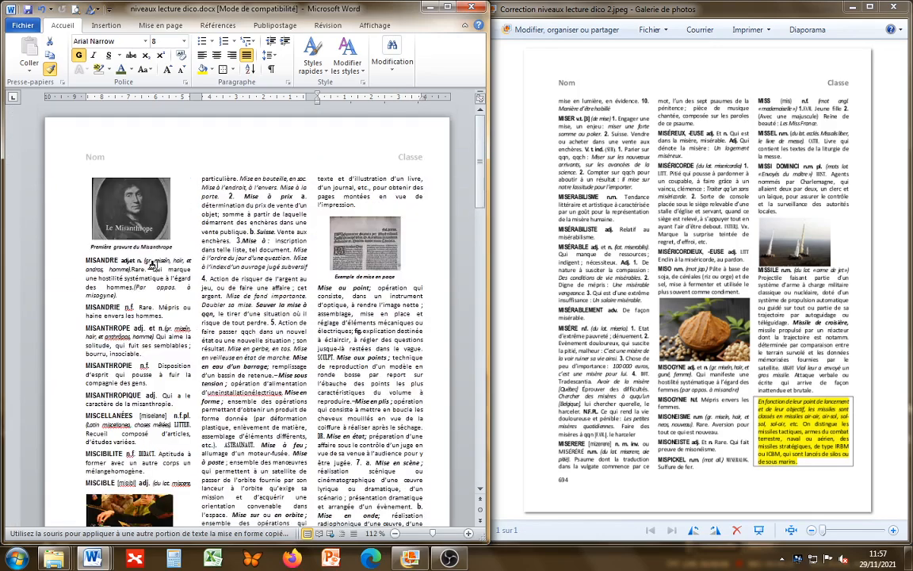
left_click(158, 268)
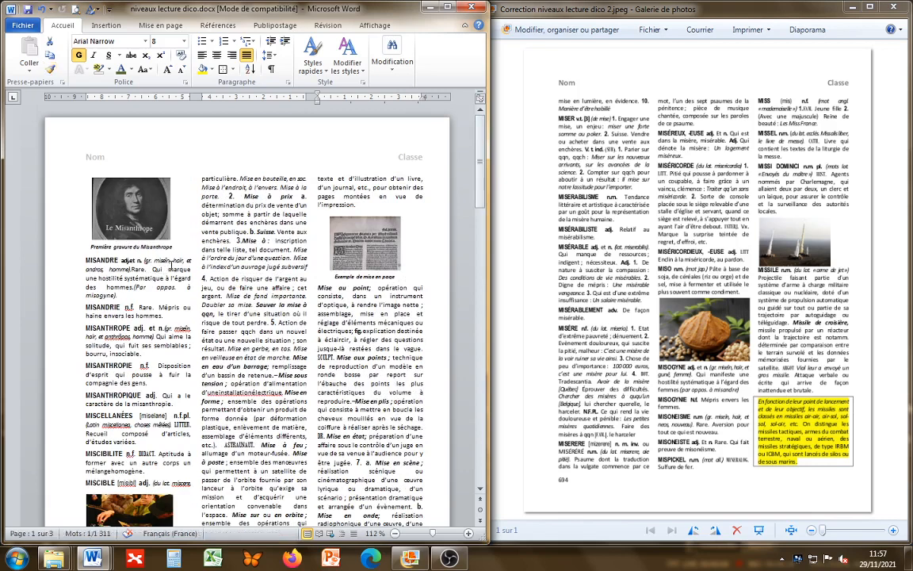
left_click_drag(145, 261, 191, 261)
left_click(49, 69)
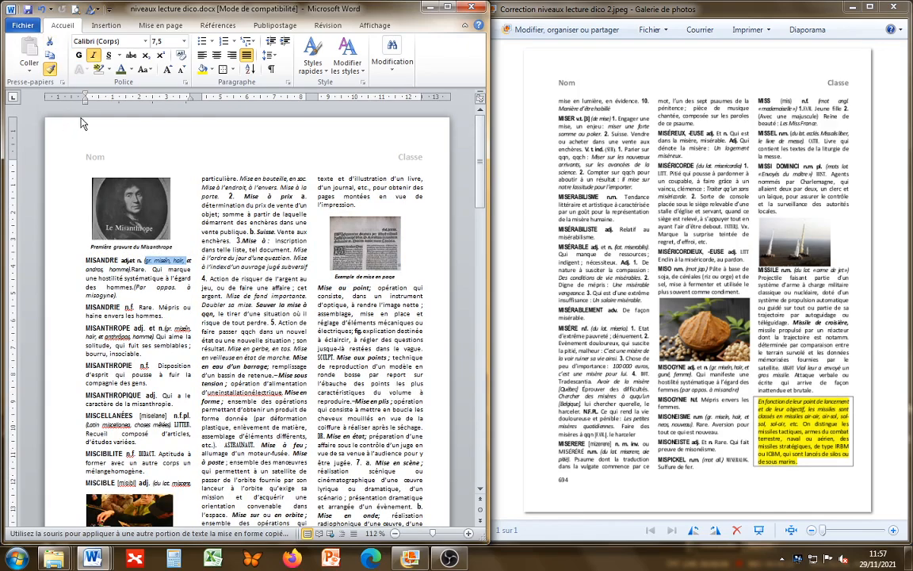
scroll(107, 159, "down", 10)
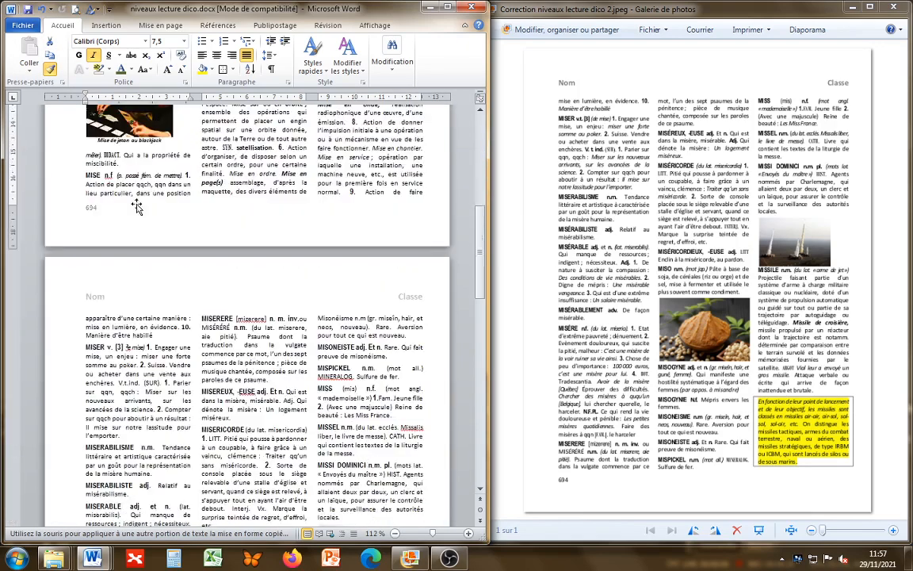
scroll(119, 230, "down", 3)
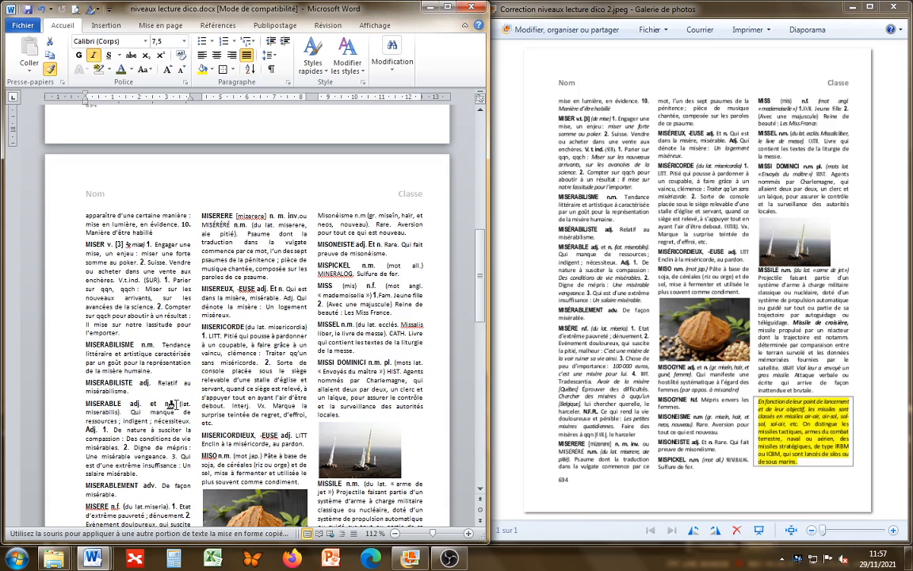
left_click_drag(178, 403, 119, 413)
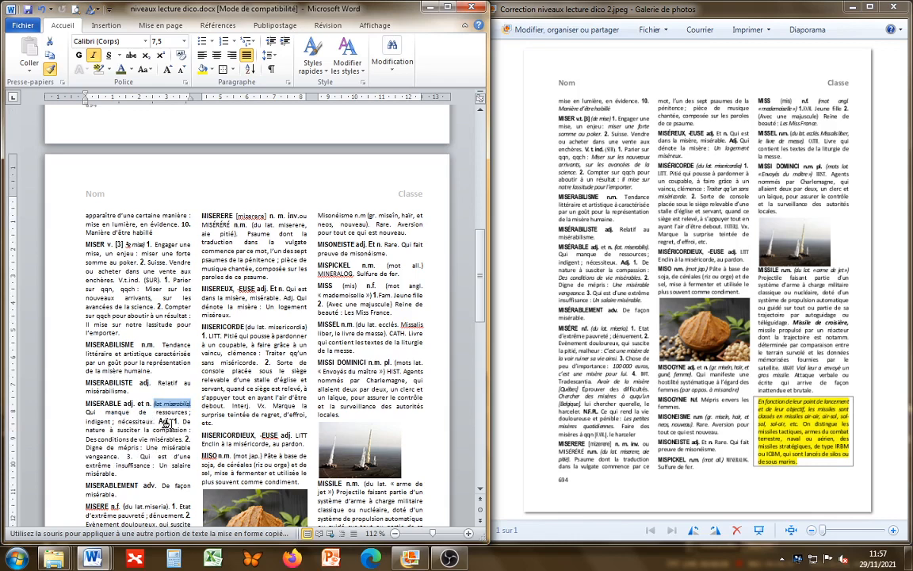
Apply the copied etymology formatting to "(du lat. miseria)", "[Québec]" and "[Belgique]" in the MISERE entry.
scroll(165, 424, "down", 3)
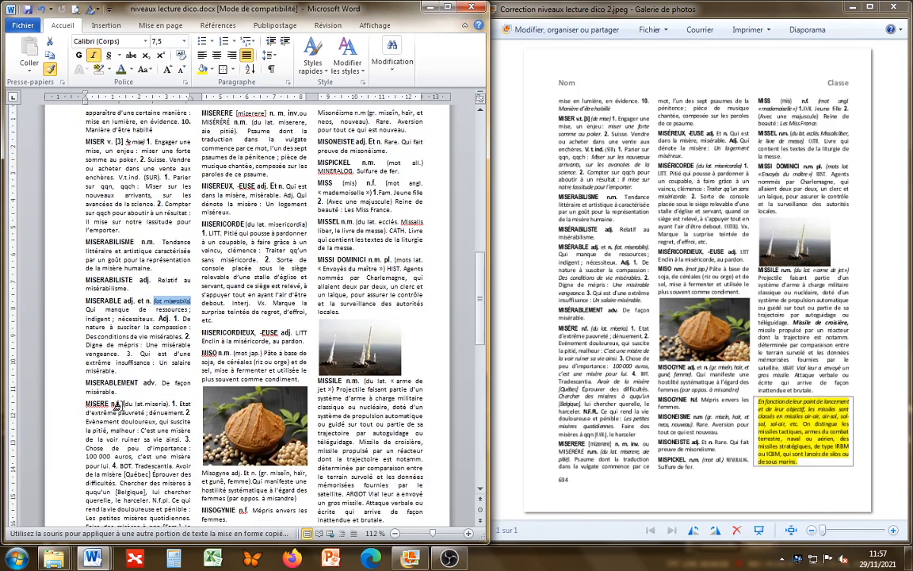
left_click_drag(123, 405, 170, 405)
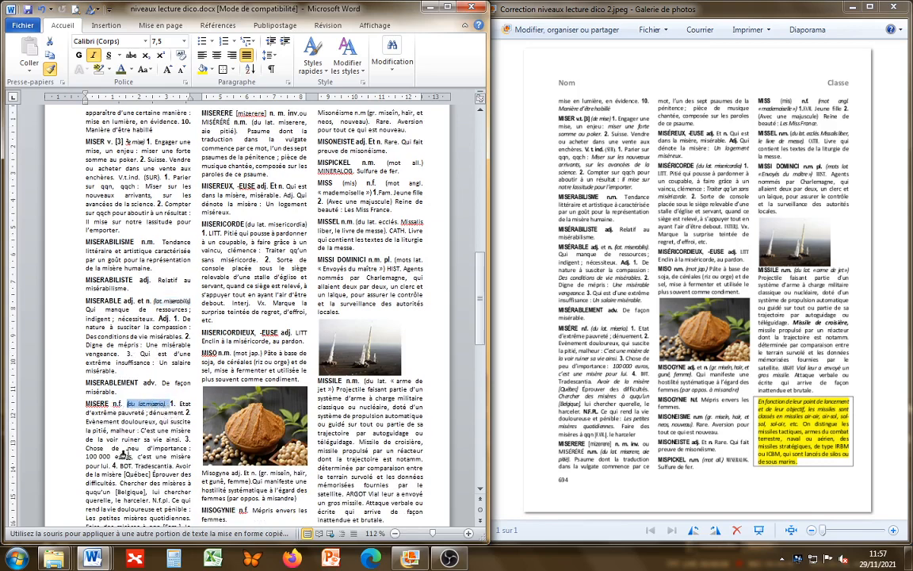
mouse_move(127, 474)
left_mouse_down()
mouse_move(151, 474)
mouse_move(129, 492)
mouse_move(143, 491)
left_mouse_up()
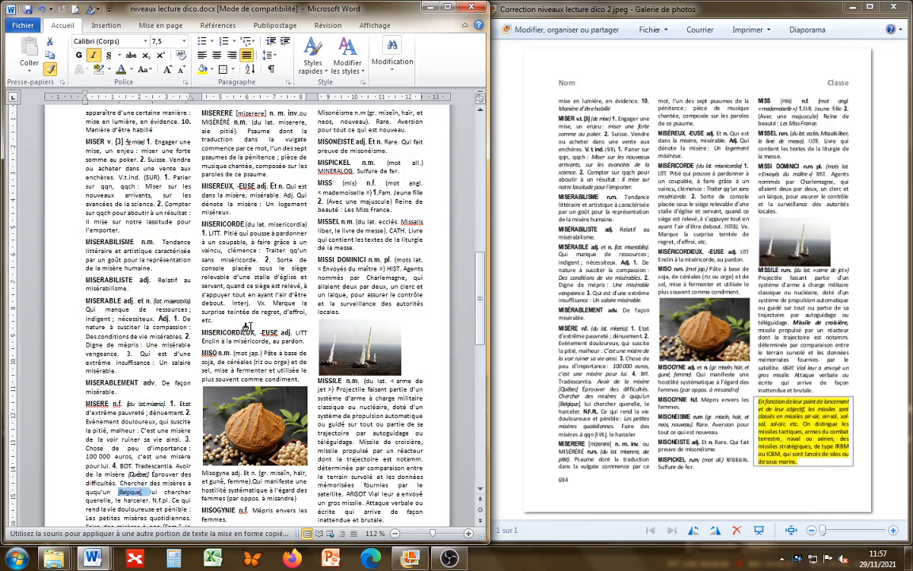
Apply the copied etymology formatting to "(mot jap.)" in MISO, "(du lat. misericordia)" in MISERICORDE and "(du lat. miserere, aie pitié)" after MISÉRÉRÉ.
left_click_drag(233, 353, 259, 354)
left_click(236, 353)
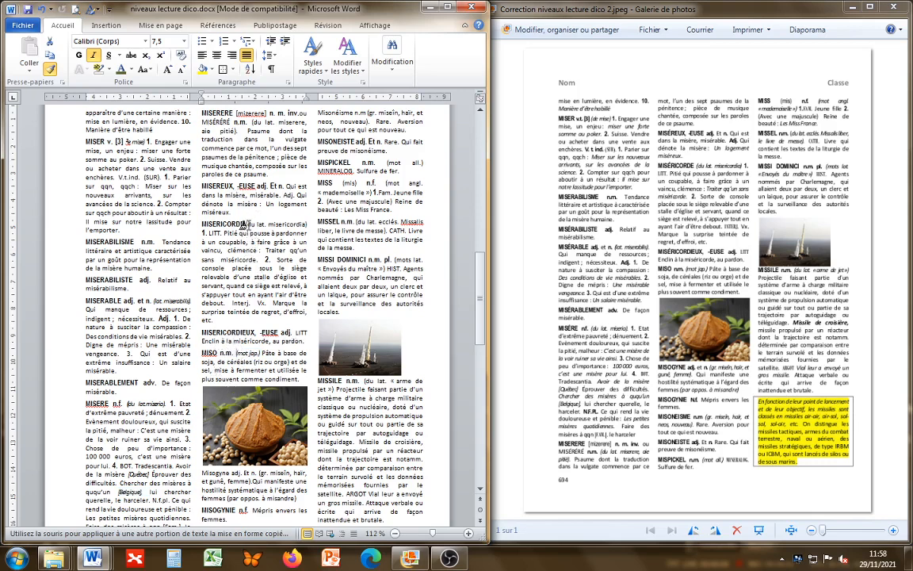
left_click_drag(240, 224, 303, 225)
scroll(298, 257, "up", 2)
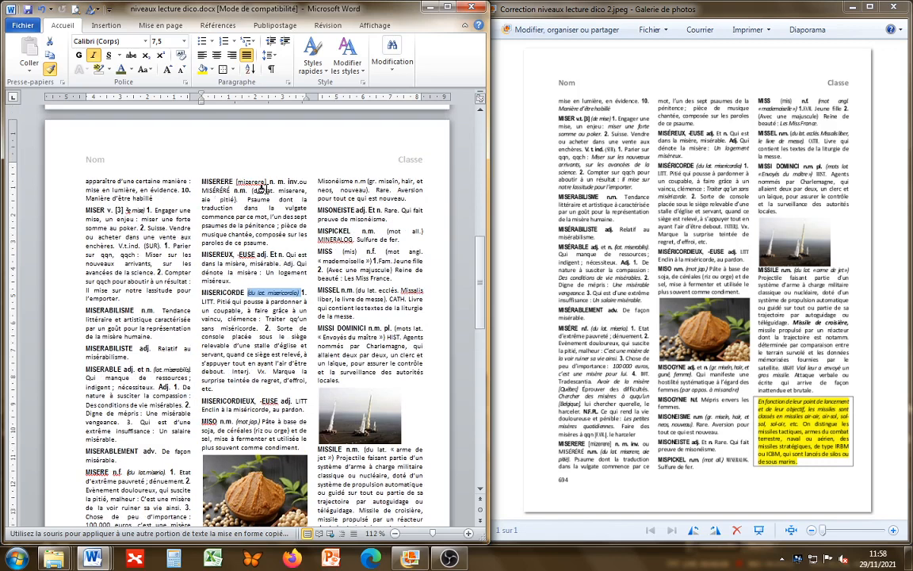
left_click_drag(248, 191, 238, 200)
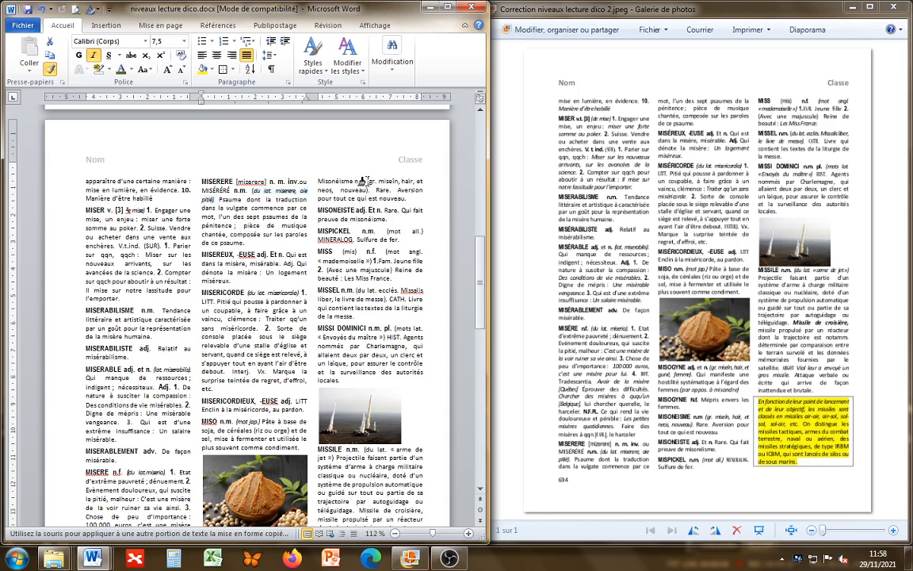
Apply the copied etymology formatting to the parenthesised etymologies of the Misonéisme, MISPICKEL, MISS, MISSEL and MISSI DOMINICI entries.
mouse_move(367, 182)
left_mouse_down()
mouse_move(401, 182)
mouse_move(366, 192)
left_mouse_up()
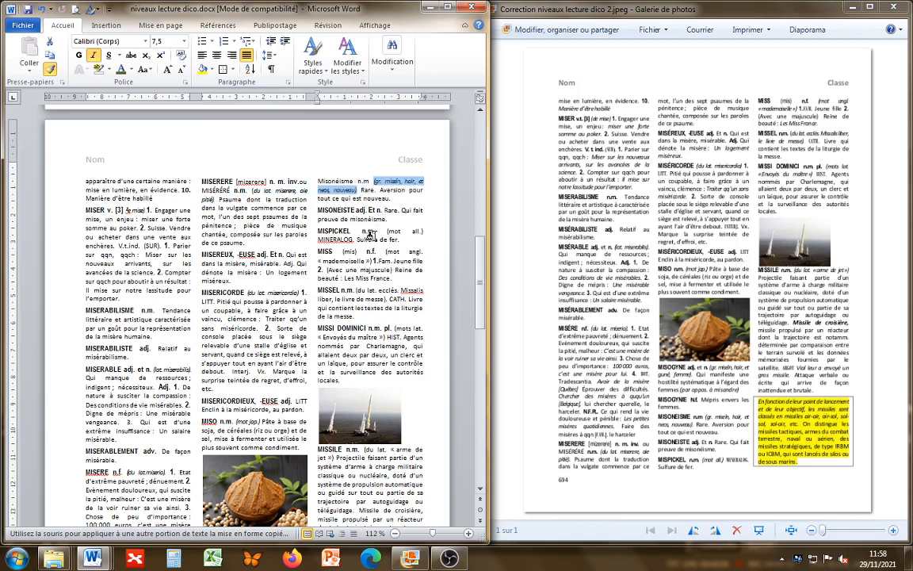
mouse_move(388, 231)
left_mouse_down()
mouse_move(420, 231)
mouse_move(363, 263)
left_mouse_up()
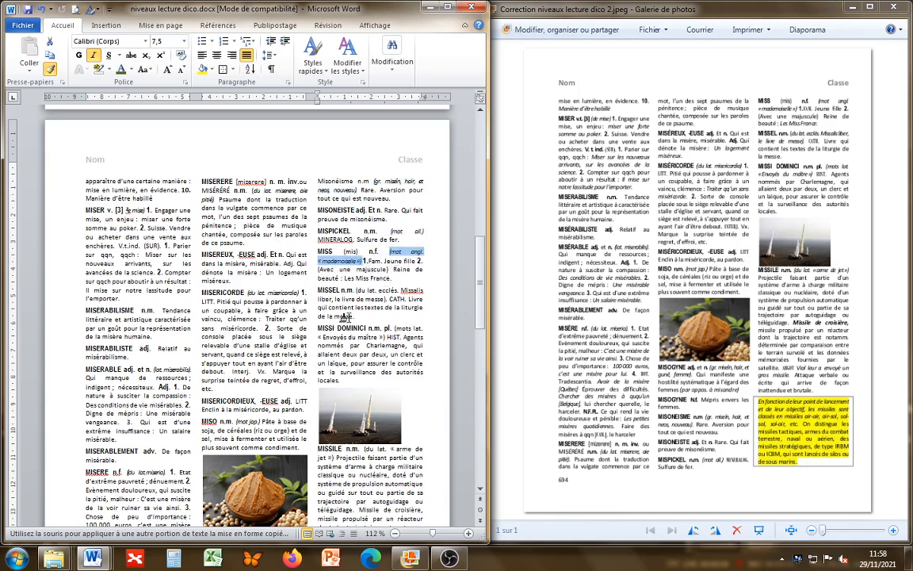
left_click(349, 290)
left_click_drag(355, 290, 384, 301)
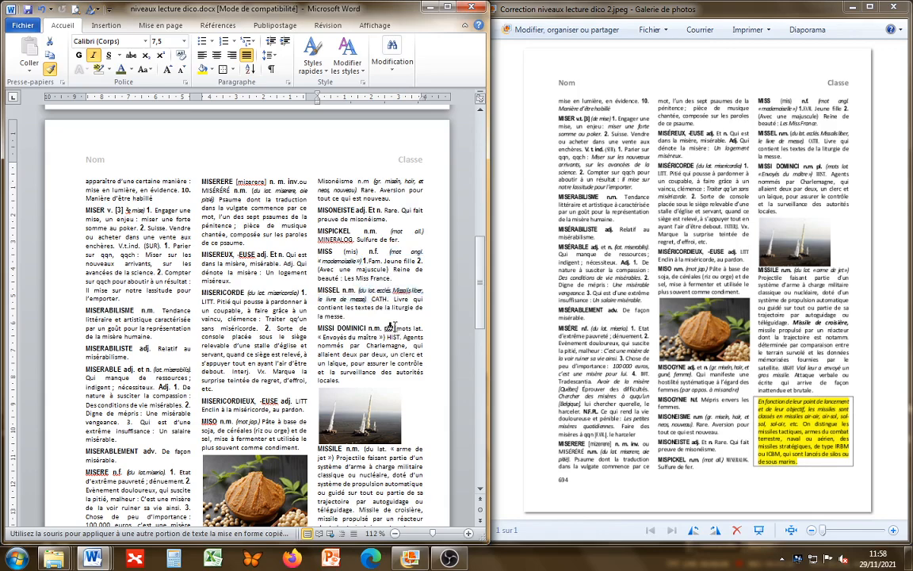
left_click_drag(397, 328, 385, 336)
scroll(357, 329, "down", 5)
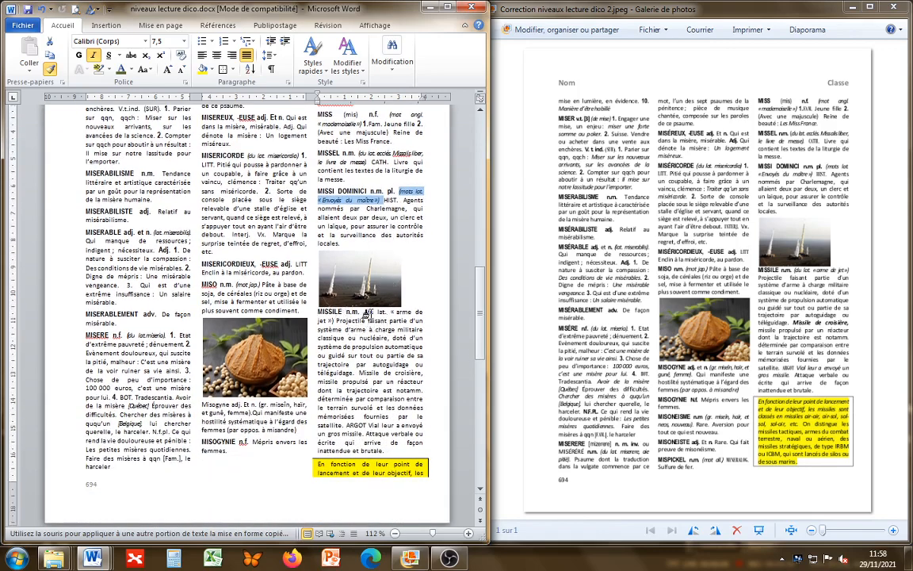
Apply the copied etymology formatting to "(du lat. « arme de jet »)" in MISSILE, and MISER's bold "v." formatting to "V.t.ind.".
mouse_move(363, 311)
left_mouse_down()
mouse_move(412, 314)
mouse_move(336, 322)
left_mouse_up()
scroll(252, 424, "up", 10)
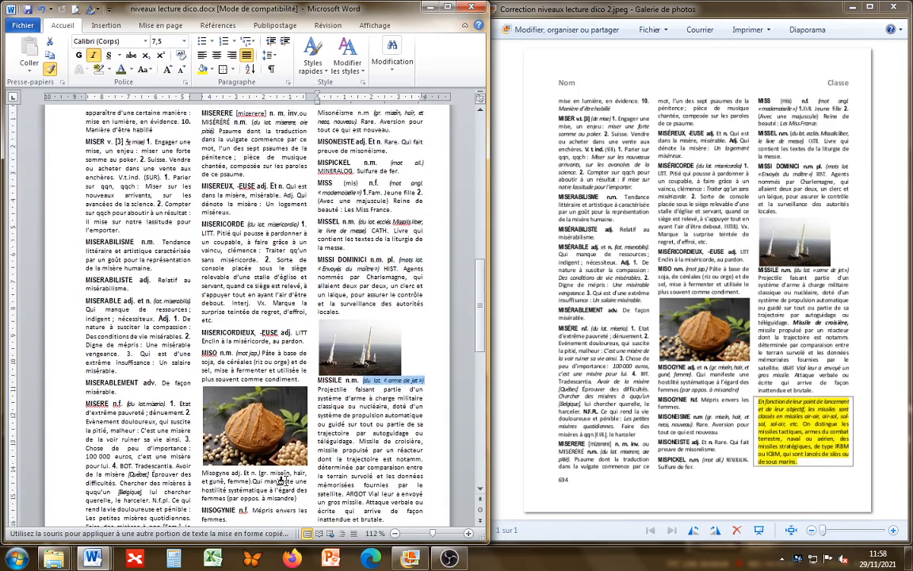
left_click_drag(150, 375, 165, 400)
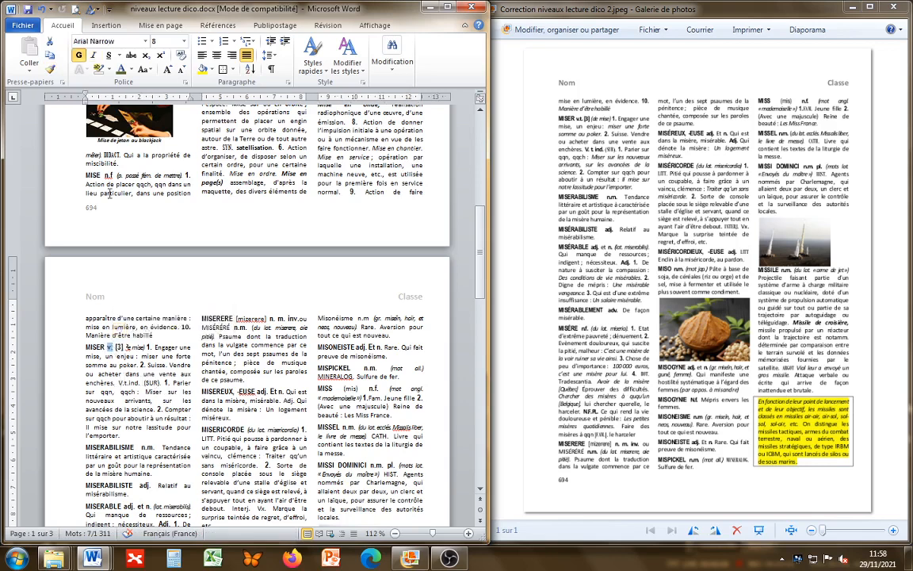
left_click(49, 70)
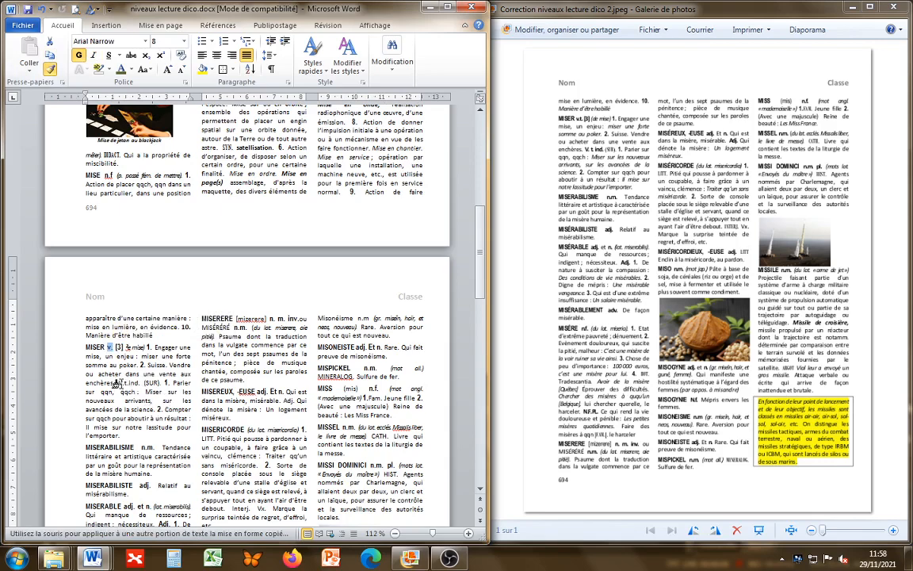
left_click_drag(118, 383, 143, 383)
scroll(107, 467, "down", 3)
scroll(111, 485, "down", 1)
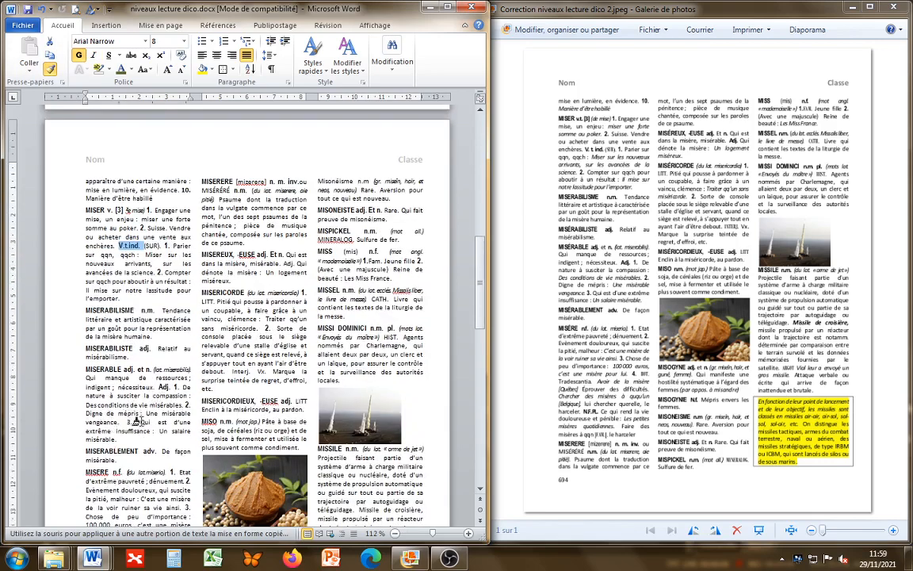
key("Delete")
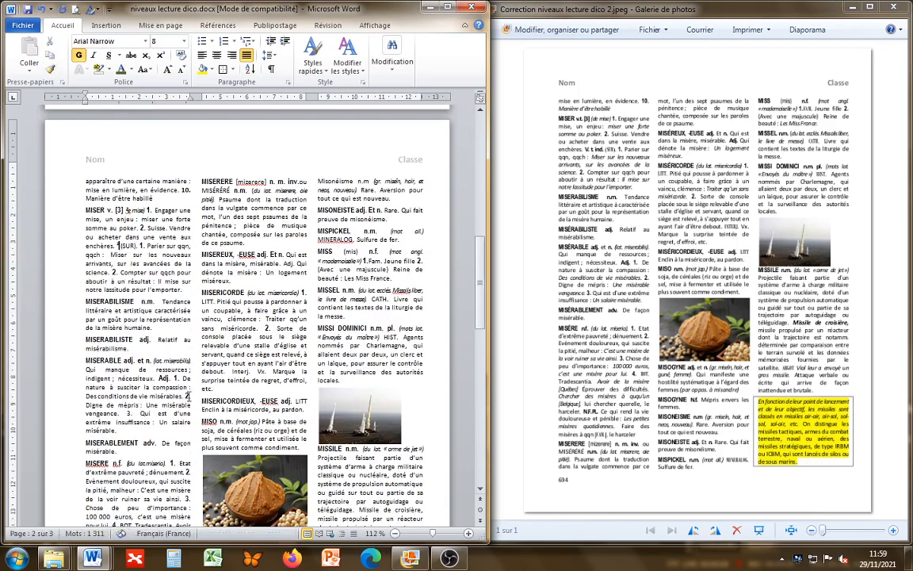
key("ctrl+z")
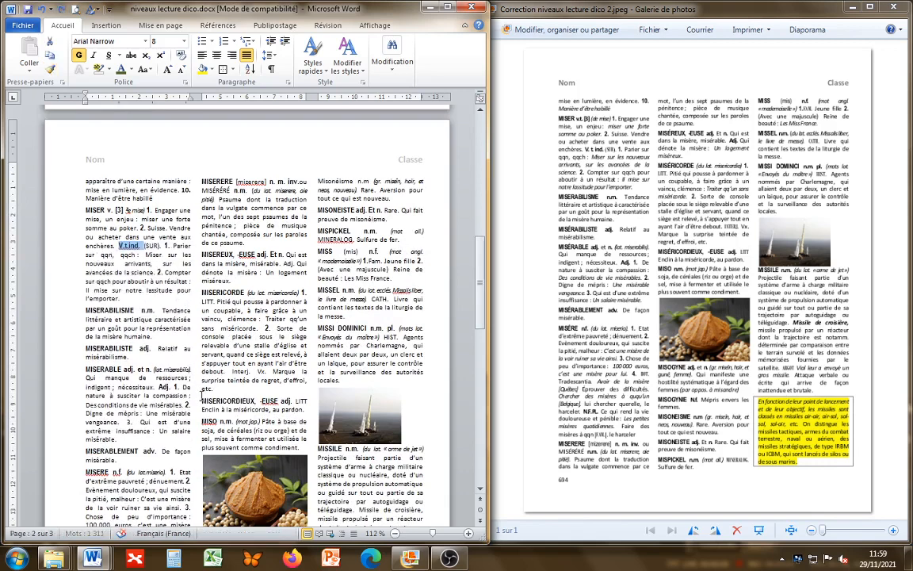
Copy the sense-number formatting of "1." in the MISERABLE entry and apply it to "3." in the same entry.
left_click(177, 386)
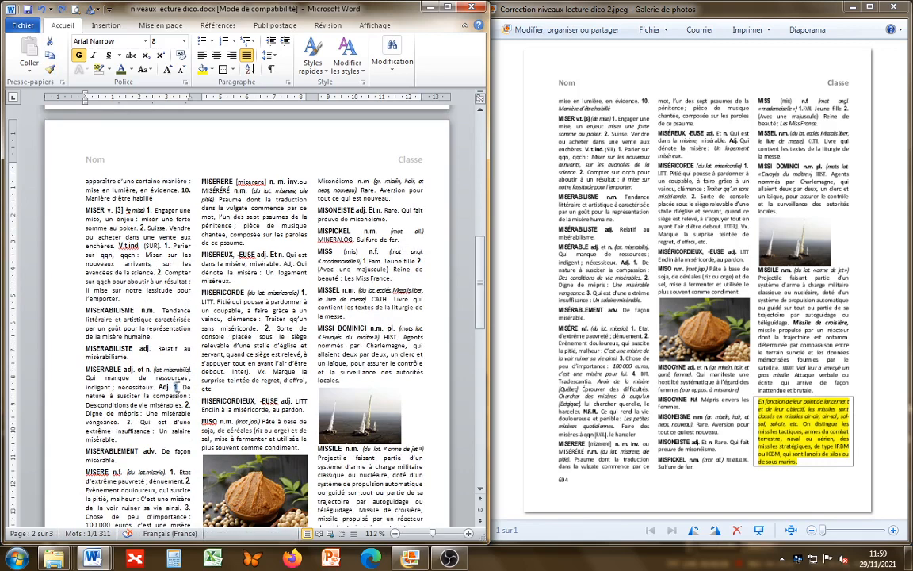
left_click(50, 69)
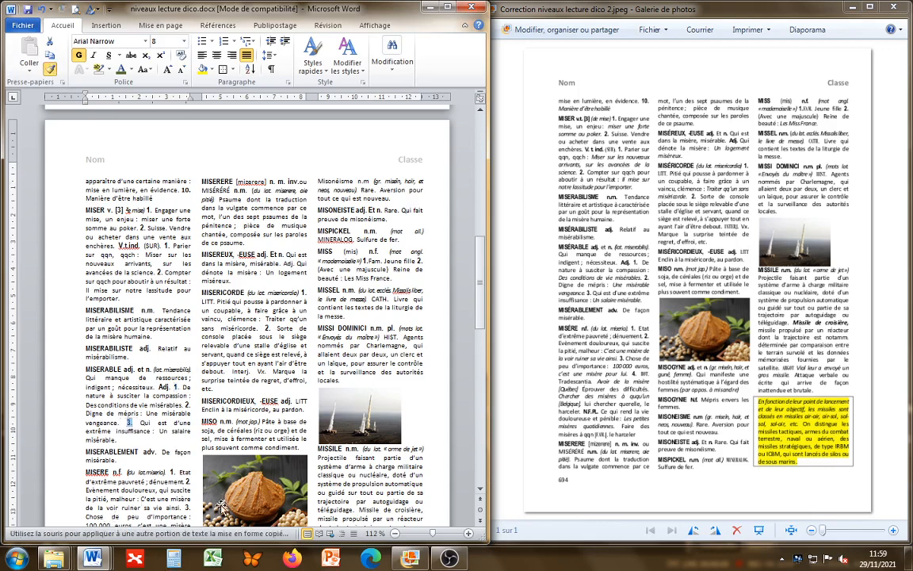
scroll(200, 460, "up", 5)
scroll(137, 400, "up", 4)
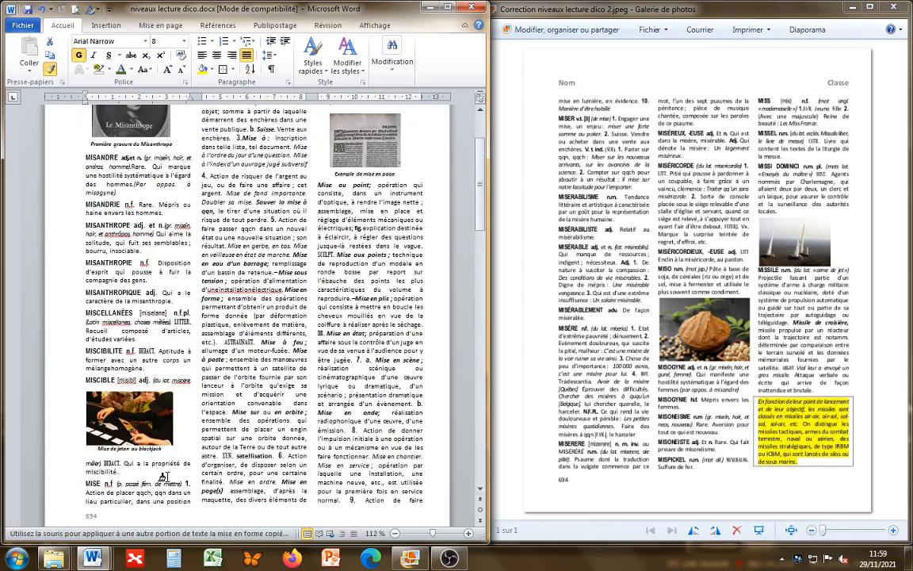
left_click(145, 351)
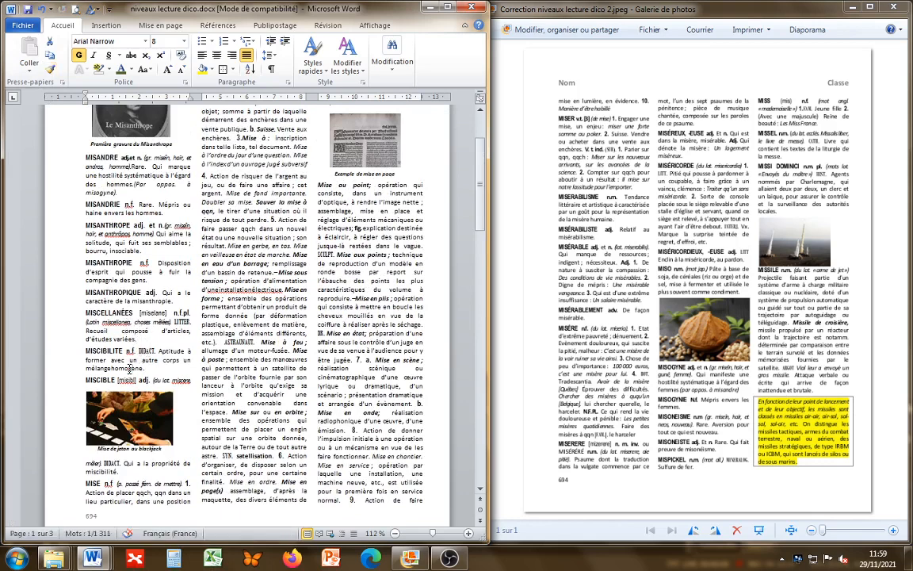
Copy the formatting of the phonetic "[misibl]" in the first page's MISCIBLE entry and apply it to "[mizerere]" in the MISERERE entry.
double_click(125, 382)
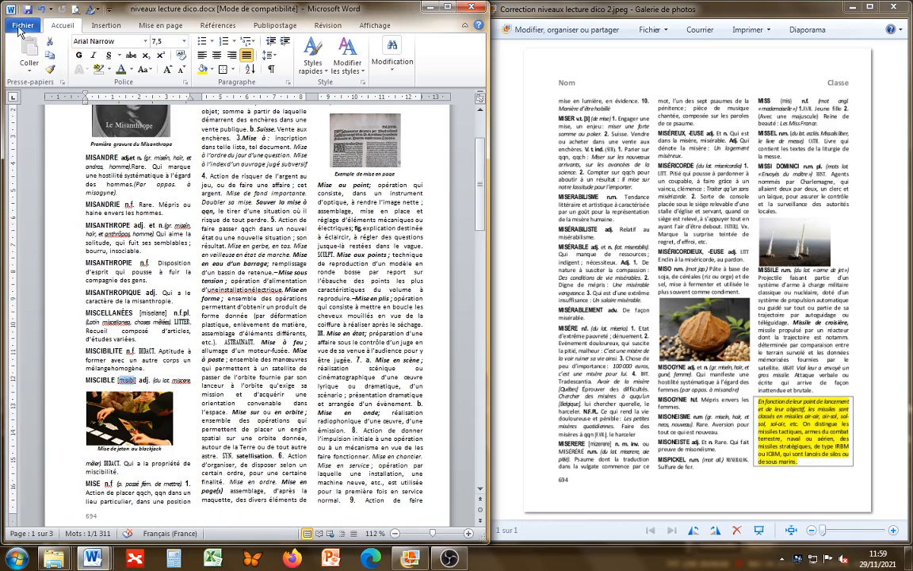
left_click(50, 69)
scroll(131, 209, "down", 7)
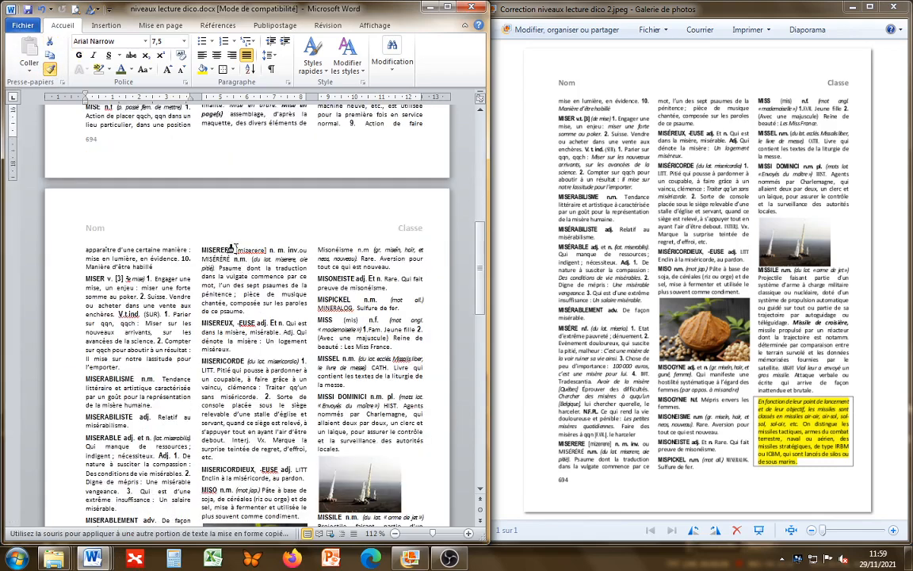
left_click_drag(232, 249, 261, 251)
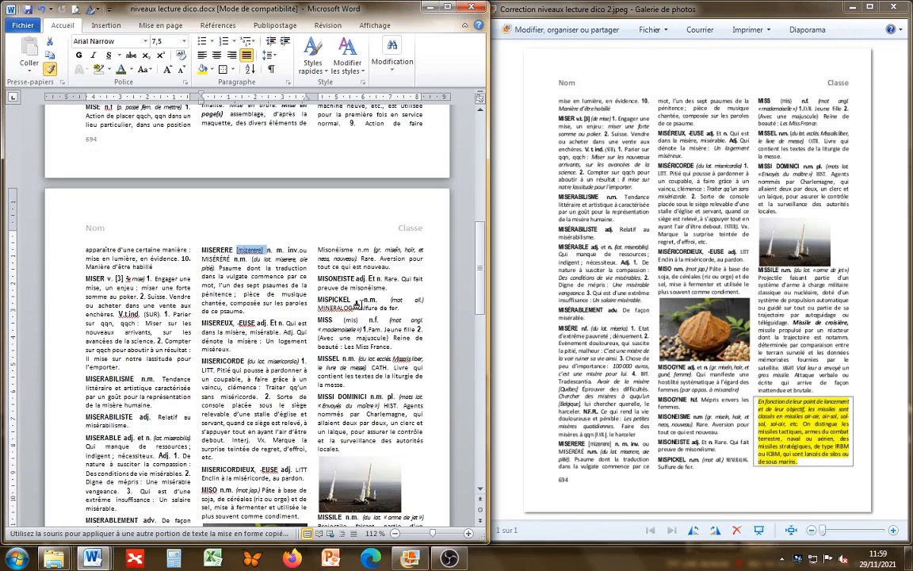
left_click(341, 317)
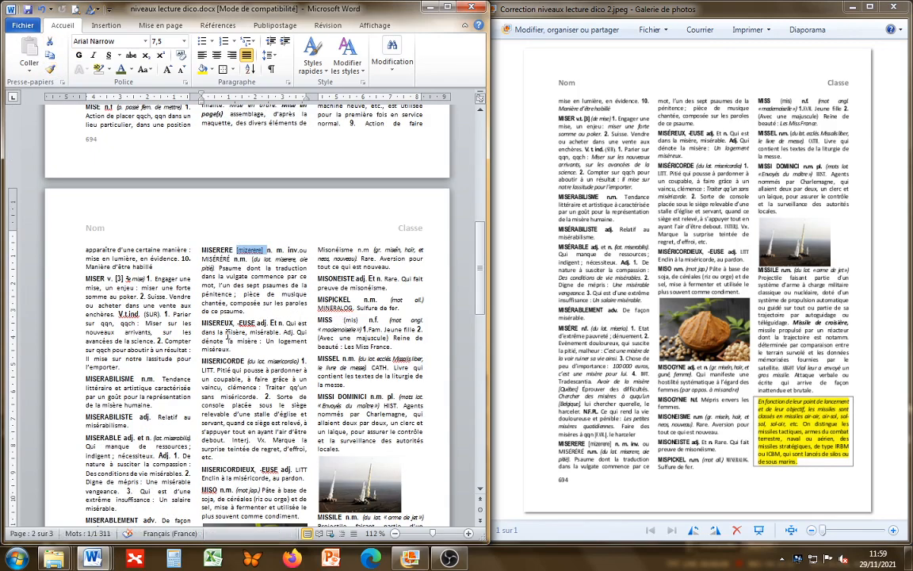
Copy the label formatting of "LITTER." in the MISCELLANÉES entry for repeated use and apply it to "SUR" in the MISER entry.
scroll(227, 335, "up", 8)
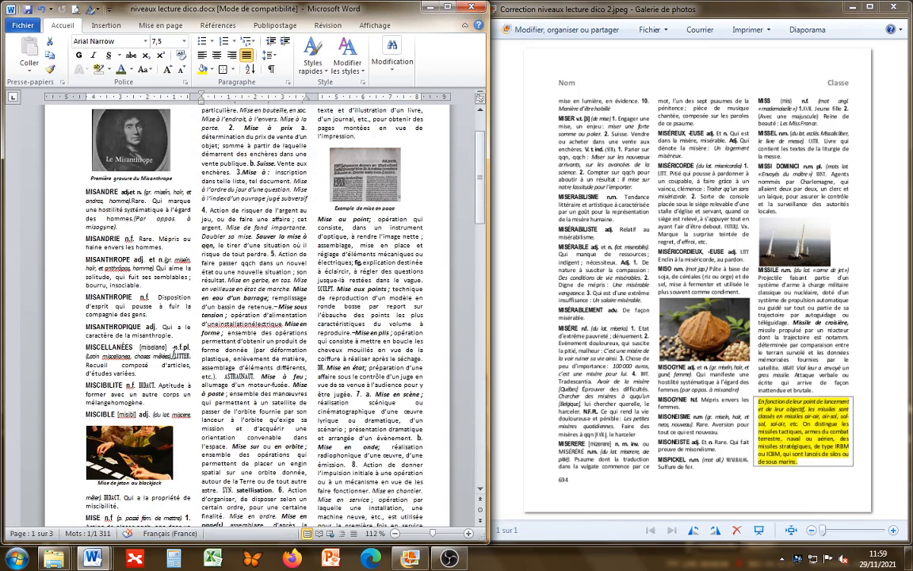
double_click(182, 357)
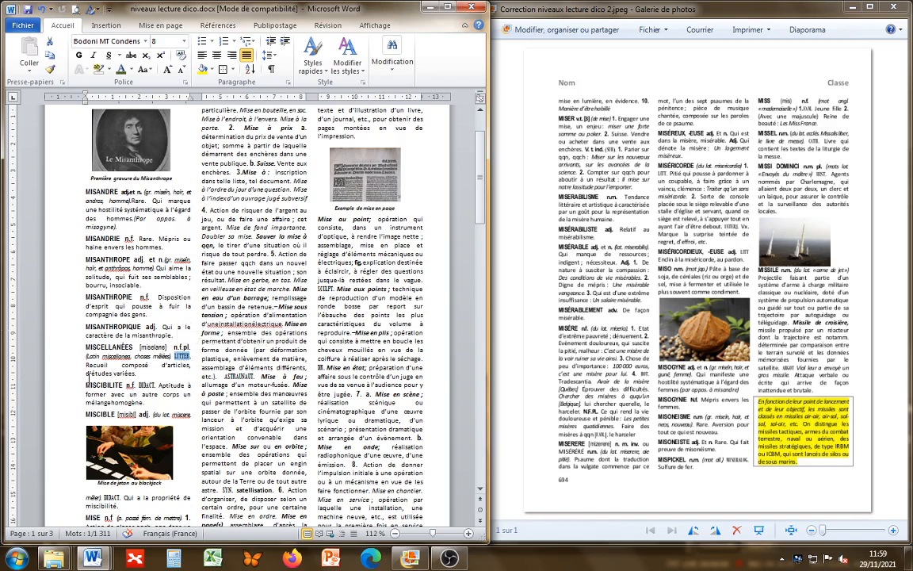
left_click(50, 69)
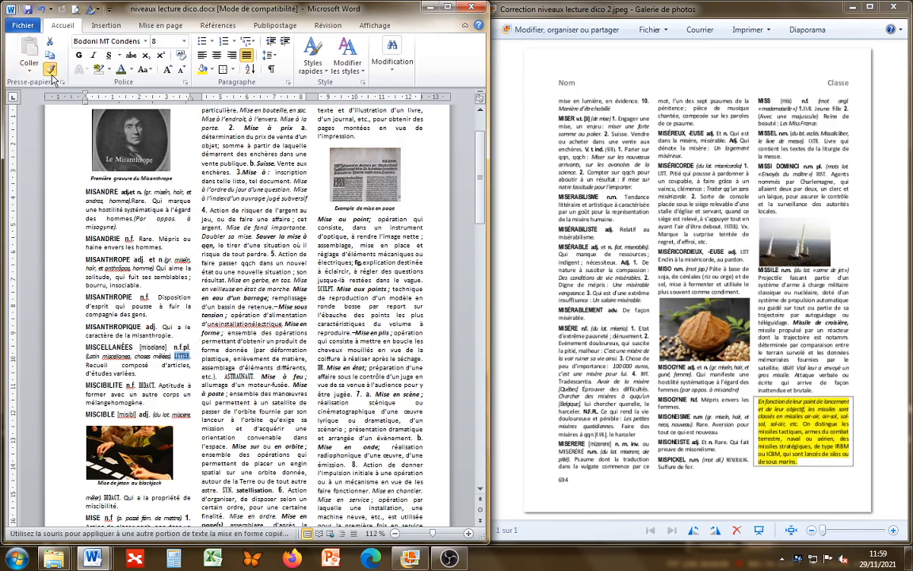
scroll(149, 267, "down", 5)
scroll(148, 267, "down", 3)
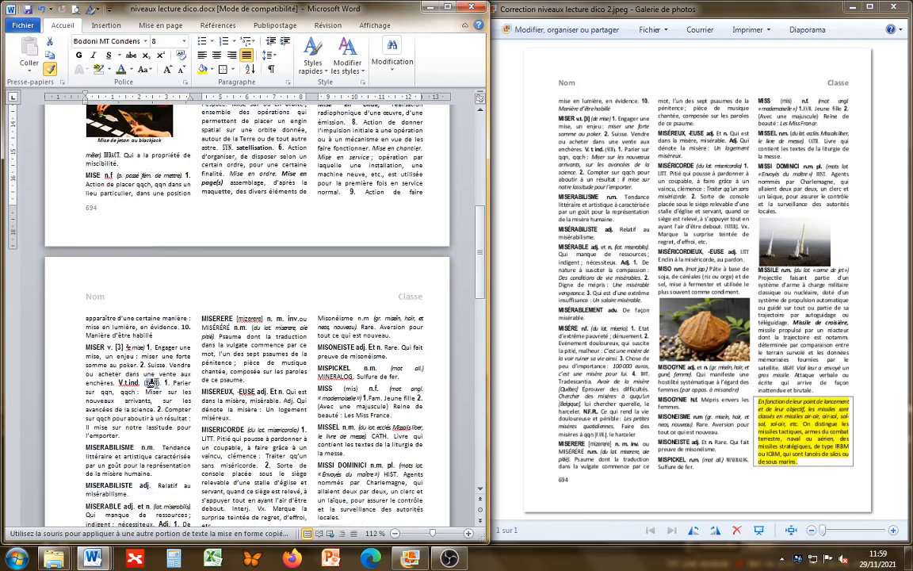
Apply the copied label formatting to "BOT" and "Fam." in the MISERE entry.
scroll(123, 396, "down", 2)
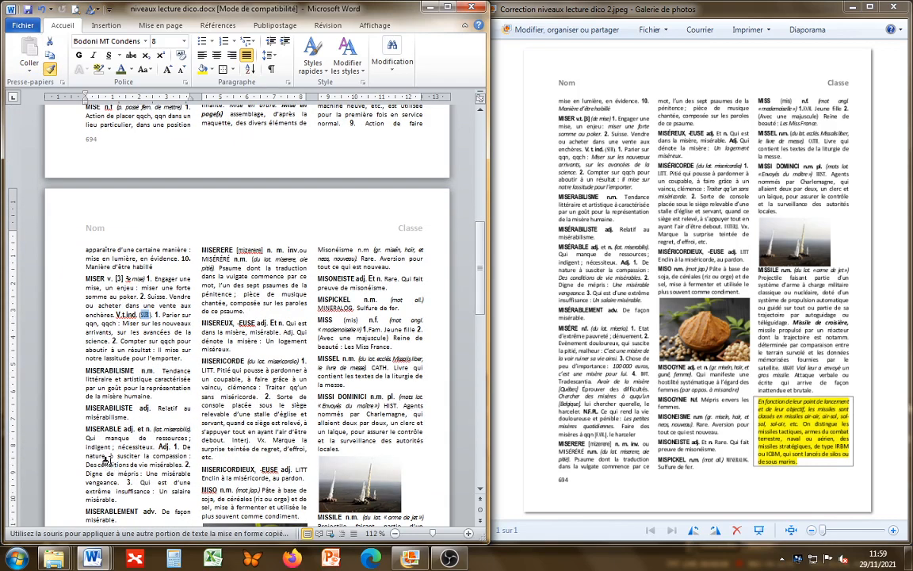
scroll(103, 452, "down", 3)
scroll(135, 444, "up", 1)
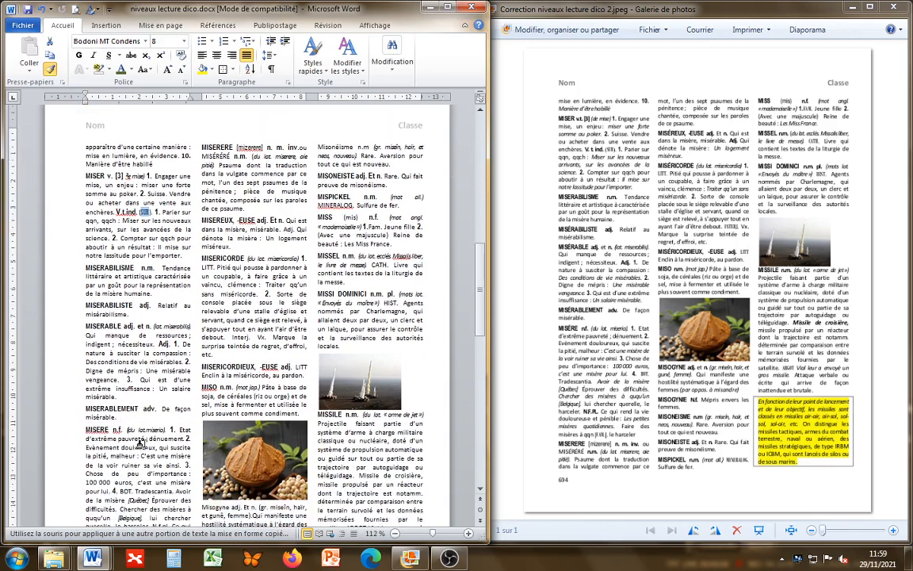
scroll(141, 442, "down", 3)
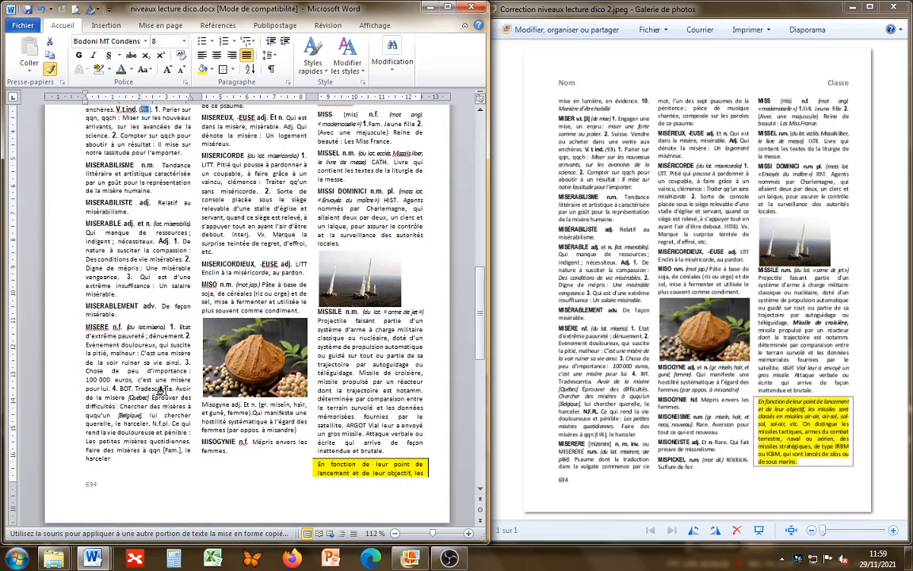
left_click(127, 390)
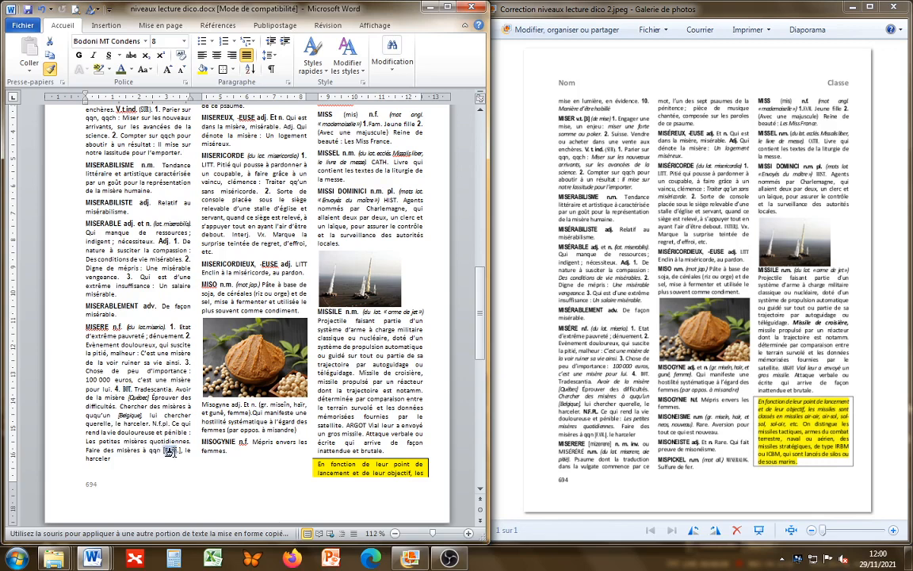
left_click_drag(163, 450, 178, 451)
Apply the copied label formatting to "LITT" and "Interj." in the MISERICORDE entry and to "LITT" in MISERICORDIEUX.
scroll(230, 266, "up", 3)
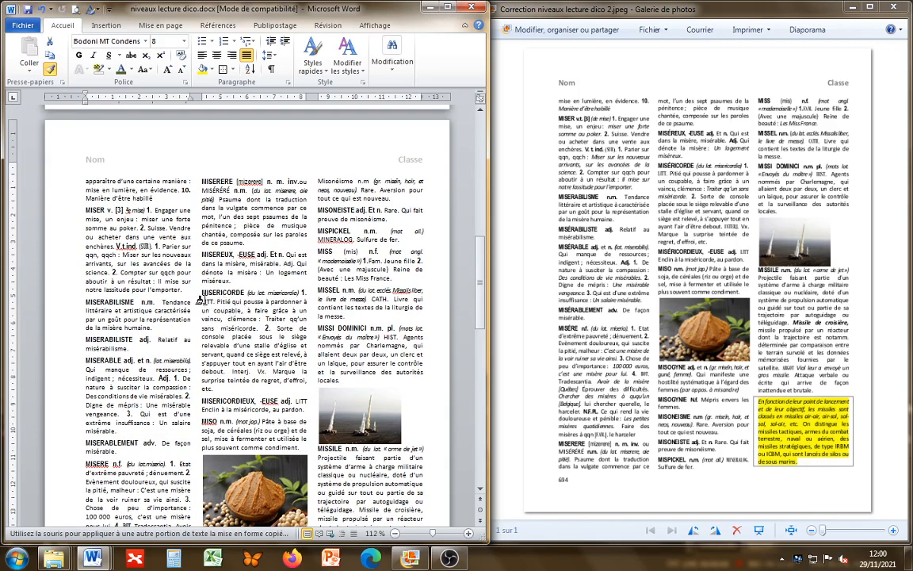
left_click(208, 302)
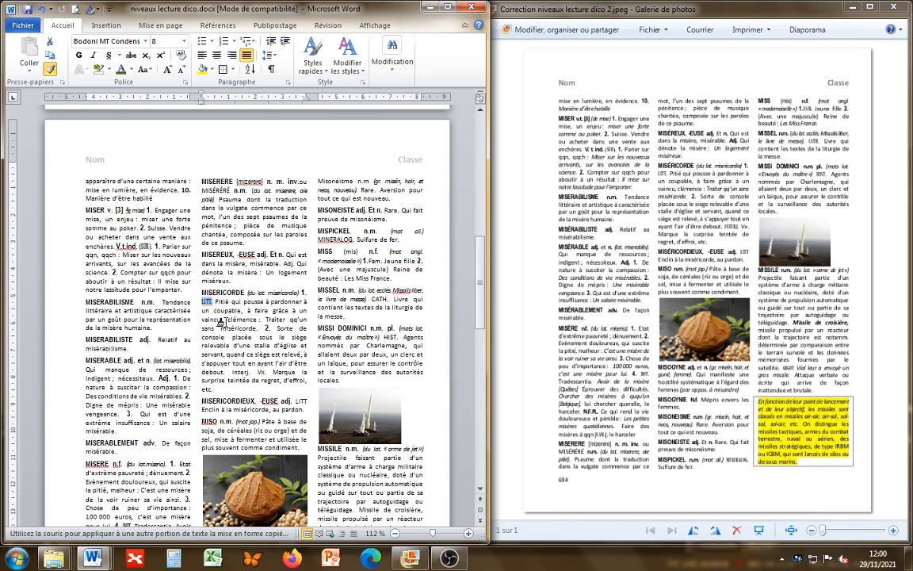
left_click(243, 373)
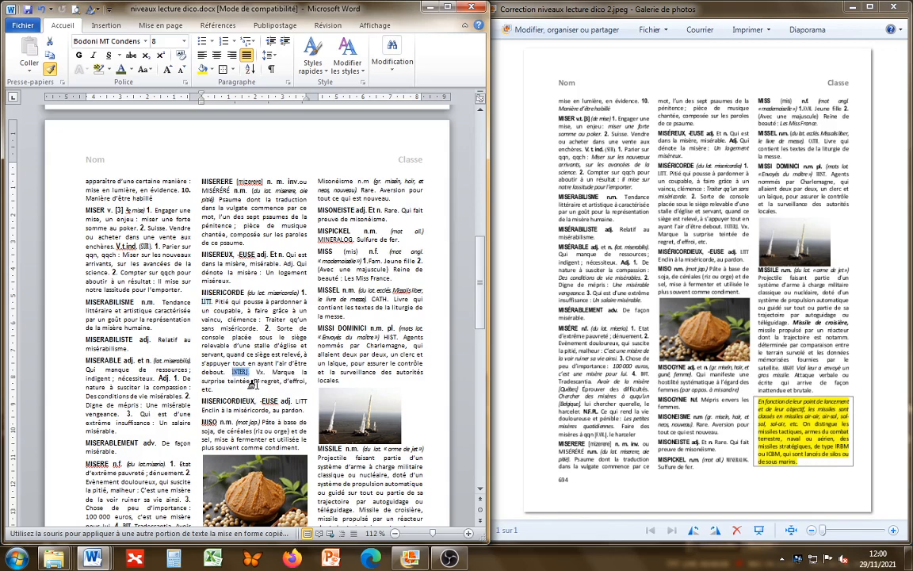
scroll(246, 371, "down", 2)
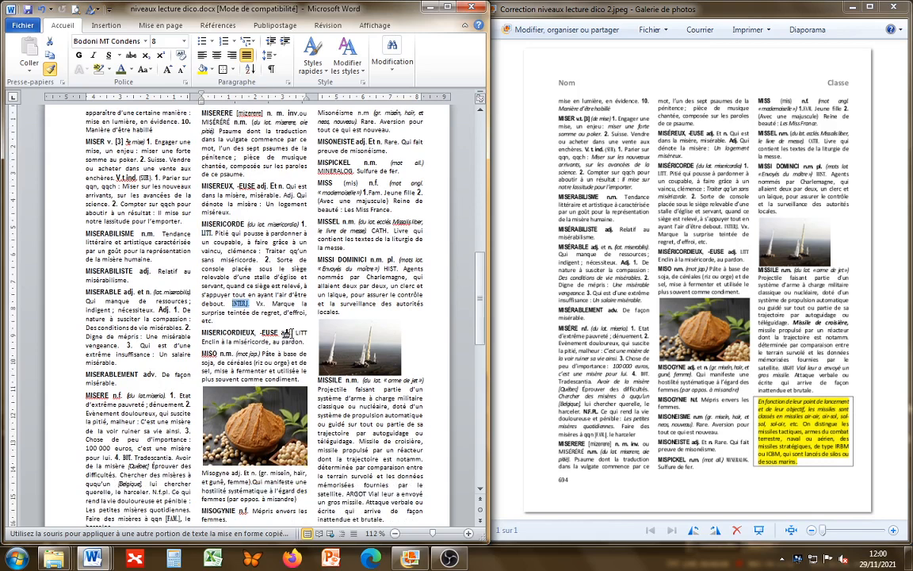
left_click(301, 333)
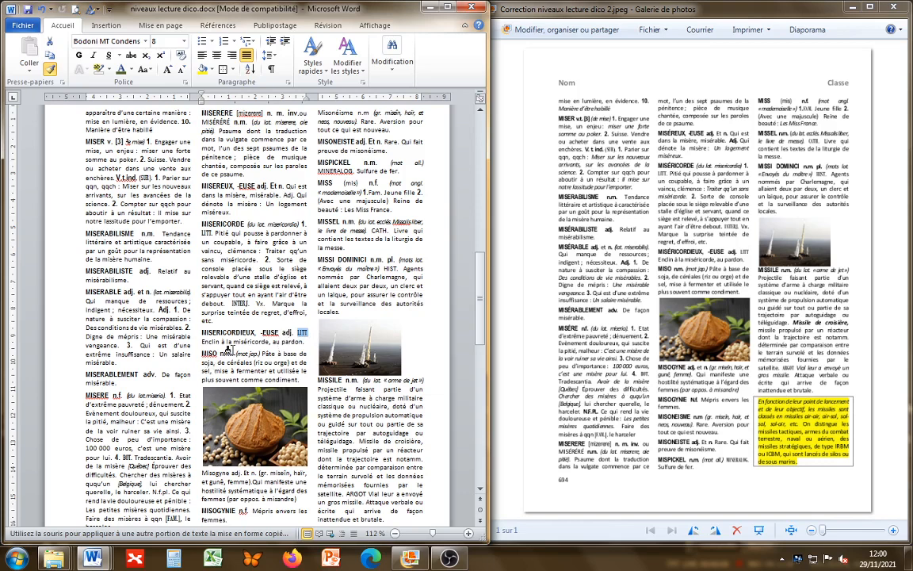
Apply the copied label formatting to "Fam." in MISS, "CATH" in MISSEL and "HIST" in MISSI DOMINICI.
scroll(219, 341, "down", 2)
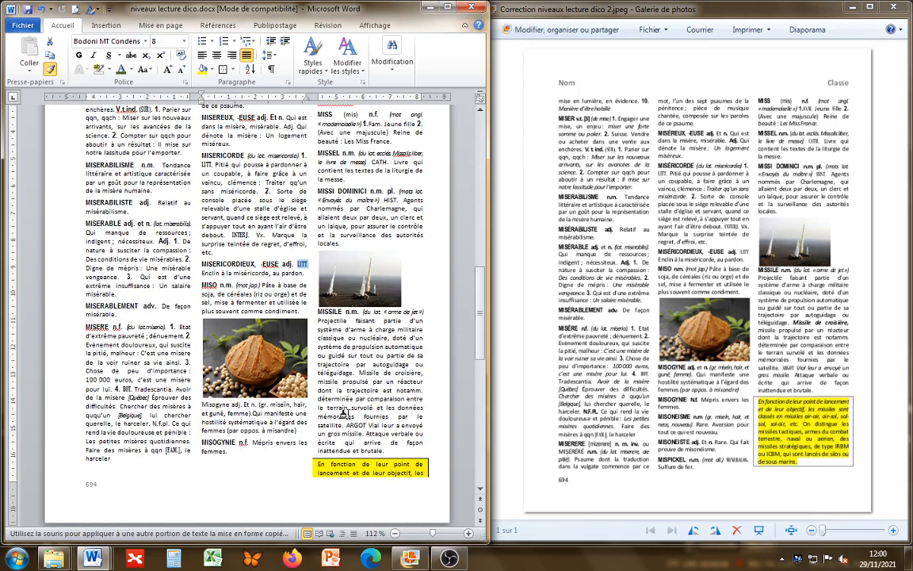
scroll(384, 373, "up", 4)
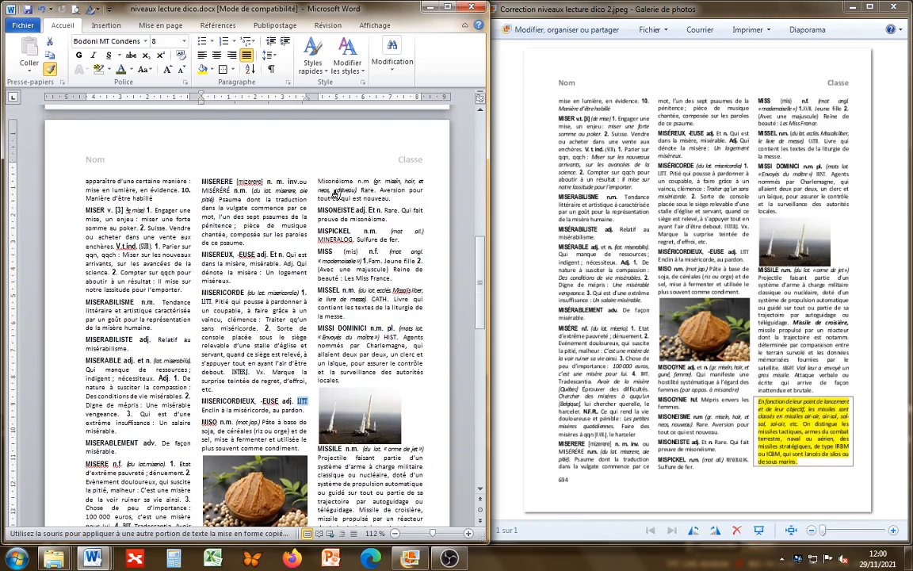
left_click_drag(368, 260, 380, 260)
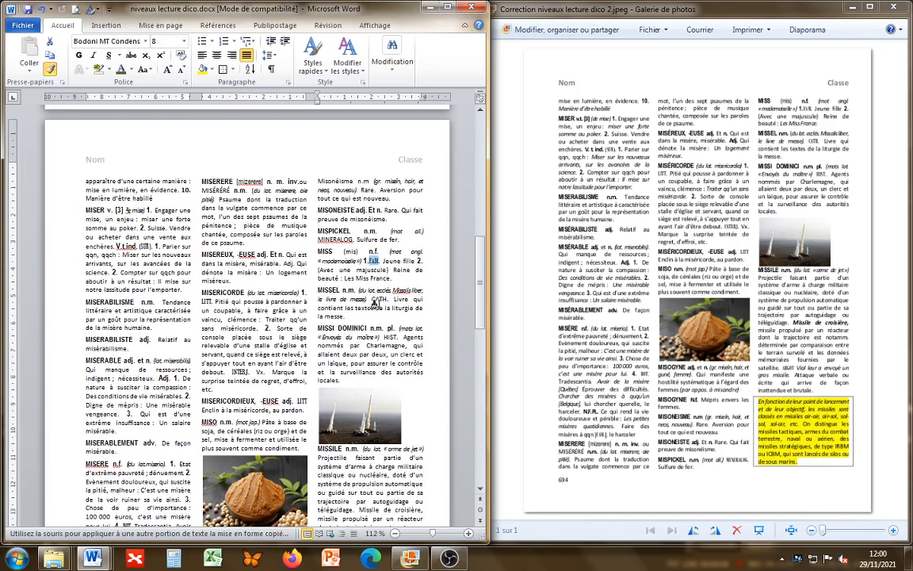
left_click_drag(371, 299, 373, 300)
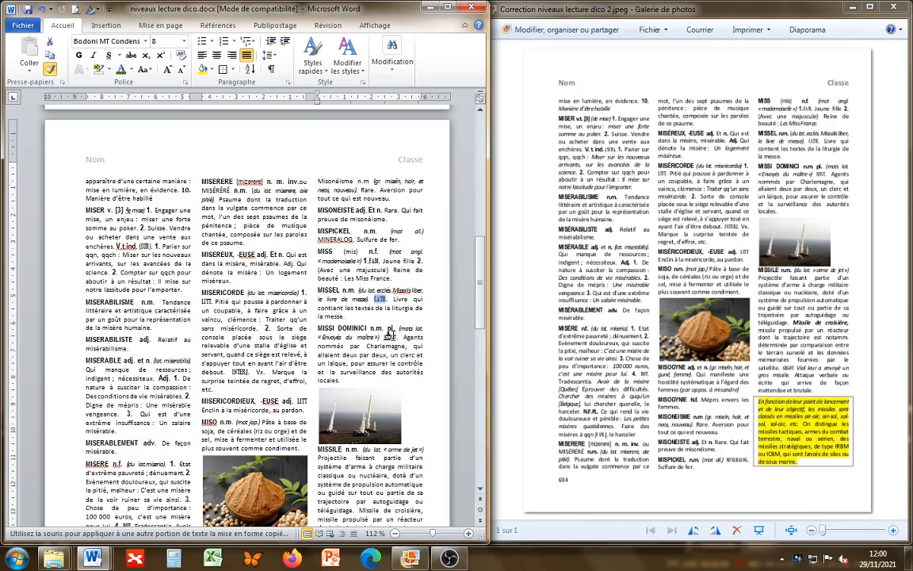
left_click_drag(395, 338, 385, 338)
scroll(388, 339, "down", 1)
scroll(372, 333, "down", 2)
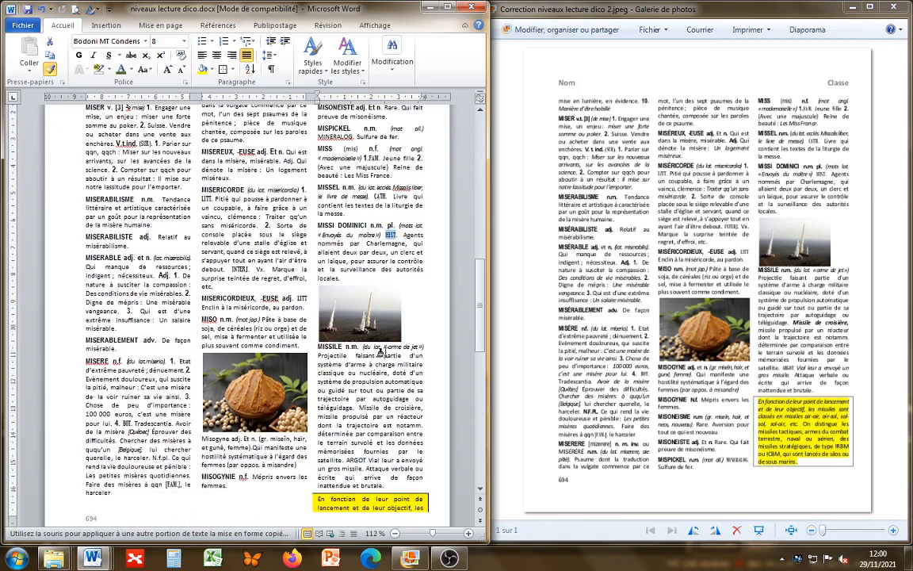
scroll(367, 356, "down", 2)
left_click_drag(362, 400, 343, 401)
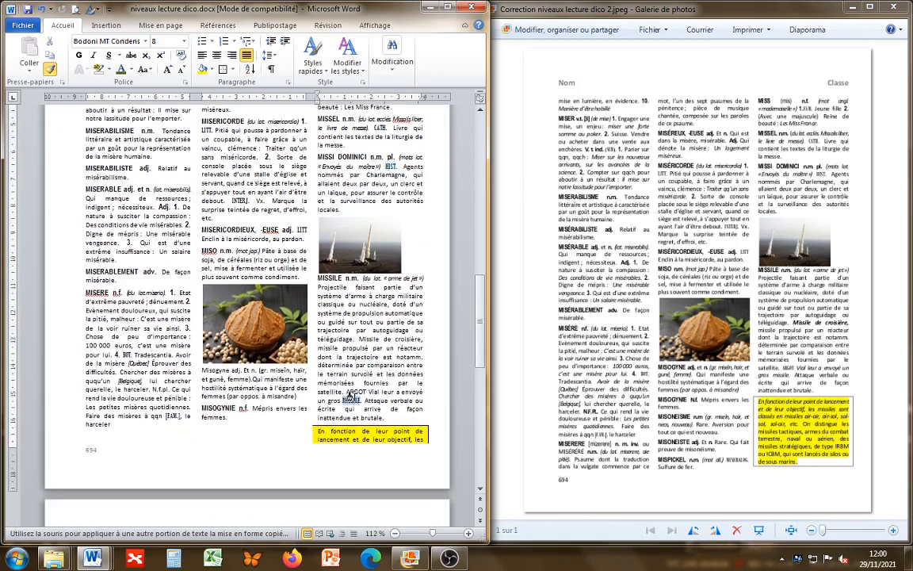
key("ctrl+z")
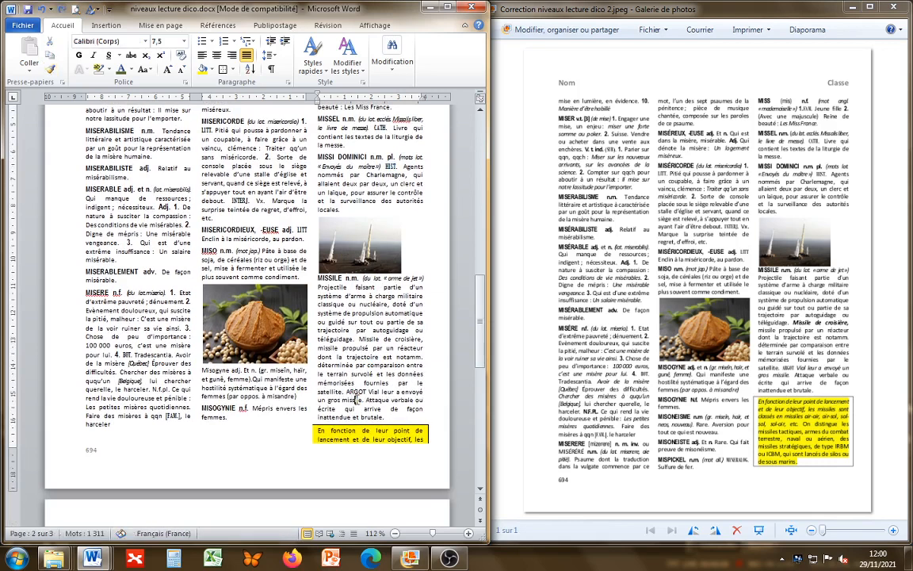
Copy the headword formatting of "MISO" for repeated use and apply it to the headwords "Misogyne" and "Misonéisme".
double_click(356, 392)
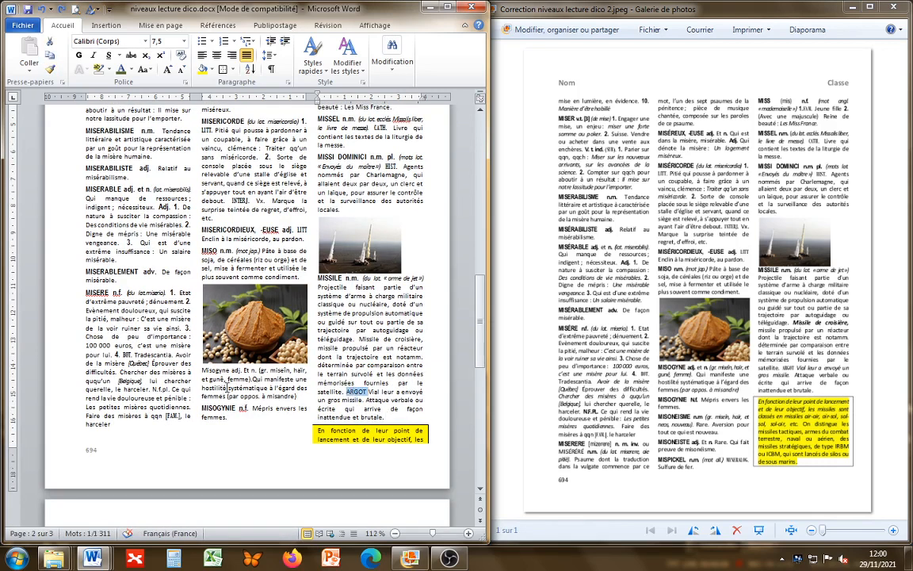
double_click(208, 250)
left_click(50, 69)
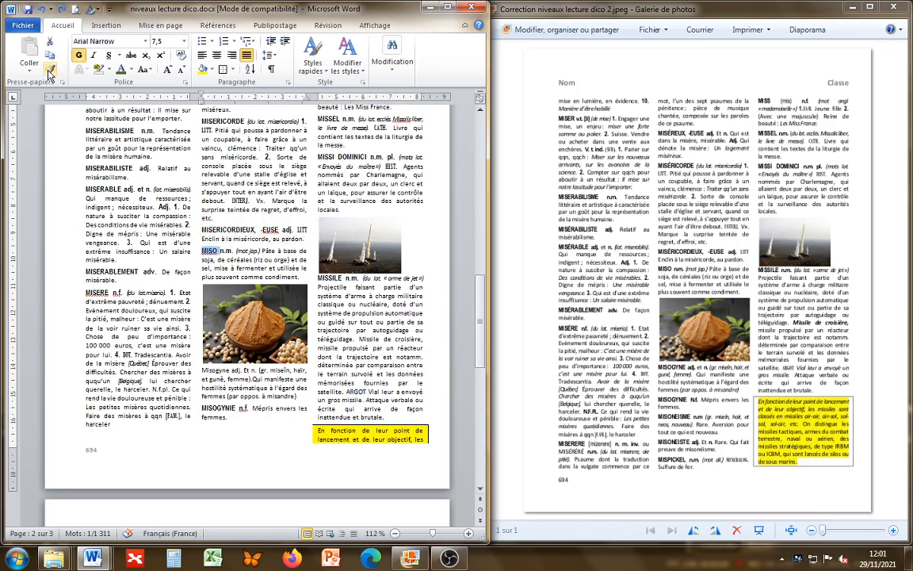
left_click(211, 370)
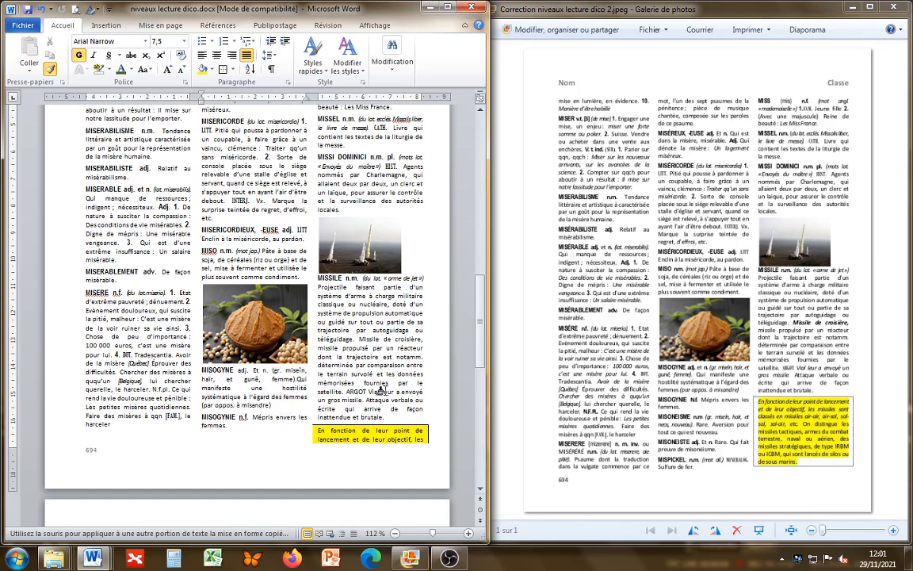
scroll(345, 353, "up", 3)
scroll(325, 357, "up", 4)
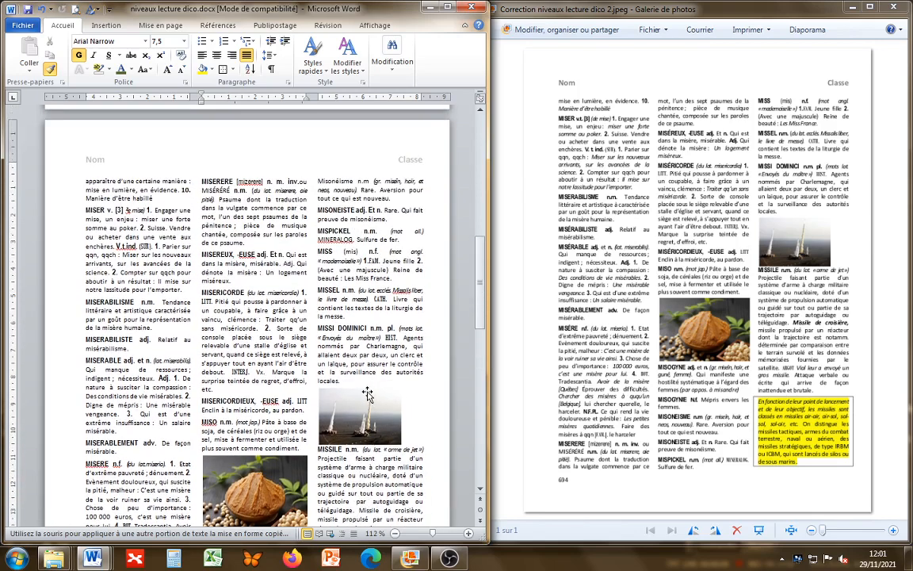
left_click(323, 181)
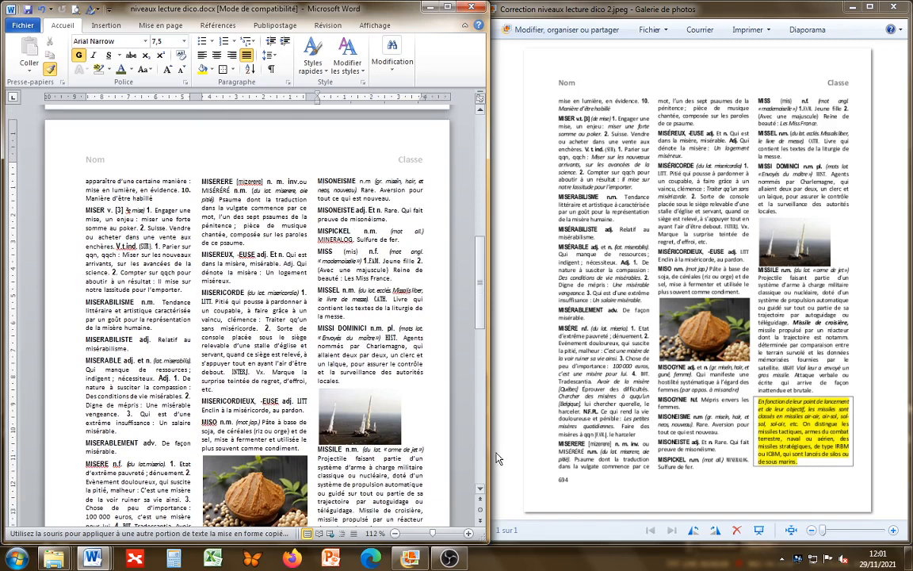
key("Escape")
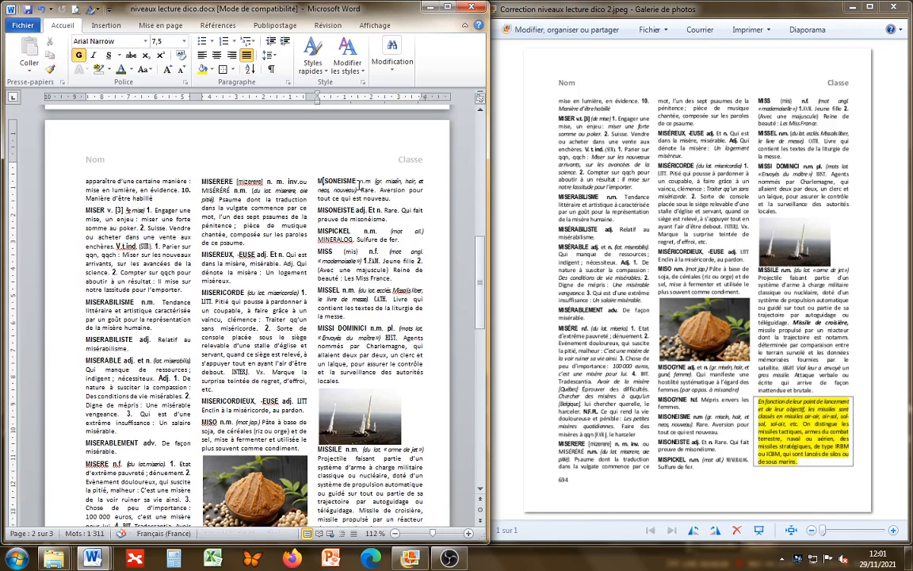
Copy the bold word-class formatting from an existing entry for repeated use and apply it to "n.m" in the MISONEISME entry.
double_click(50, 69)
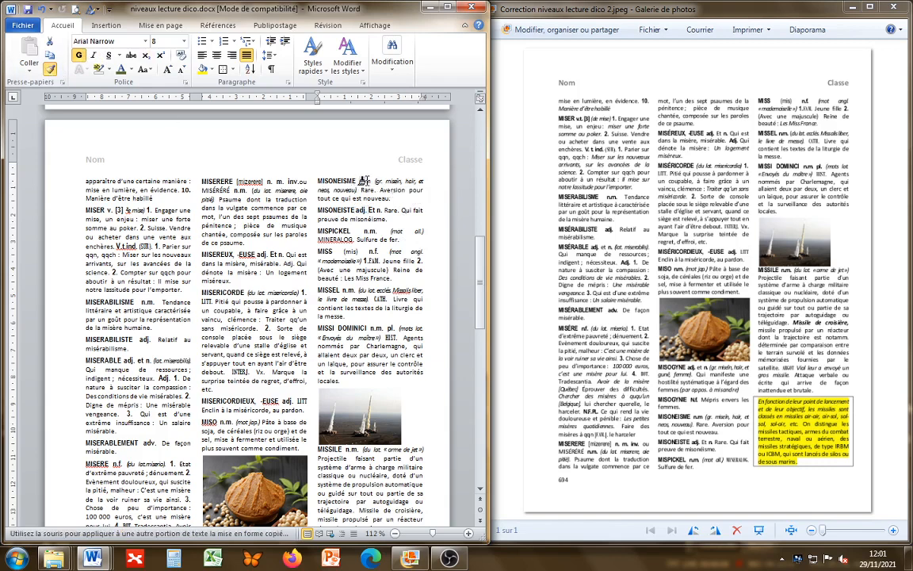
left_click_drag(359, 181, 372, 181)
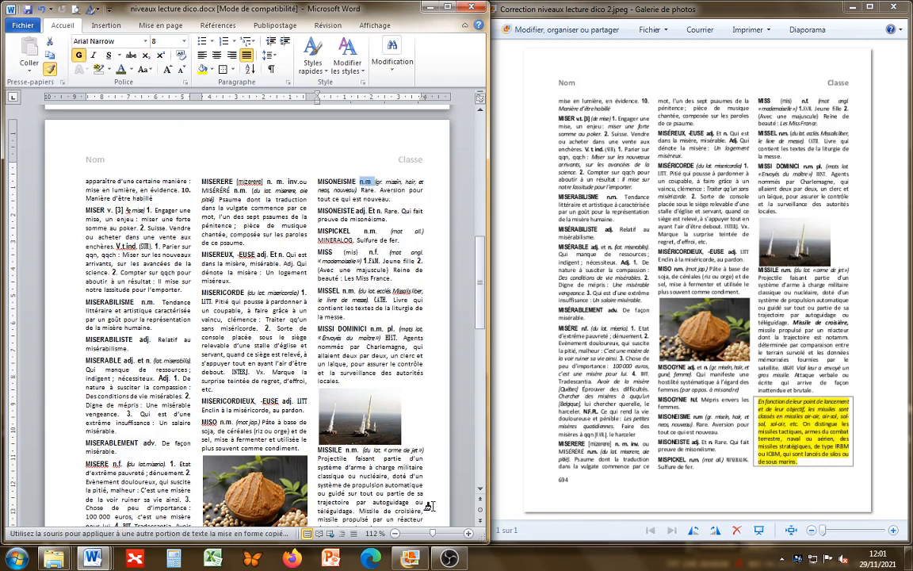